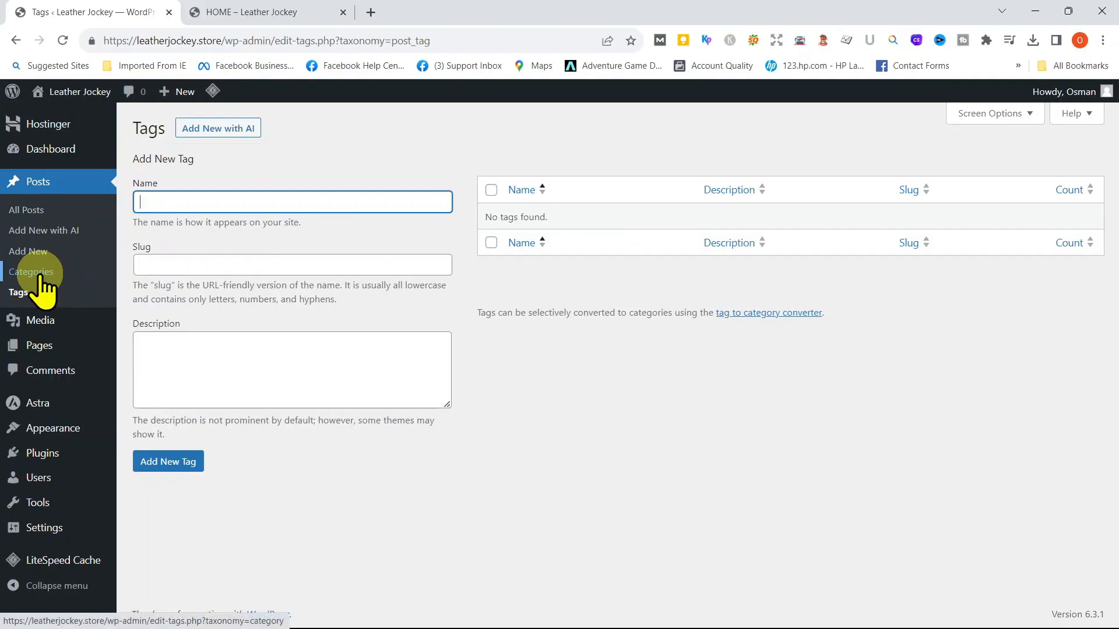
Compare the blog's post Categories and Tags management pages.
click(39, 276)
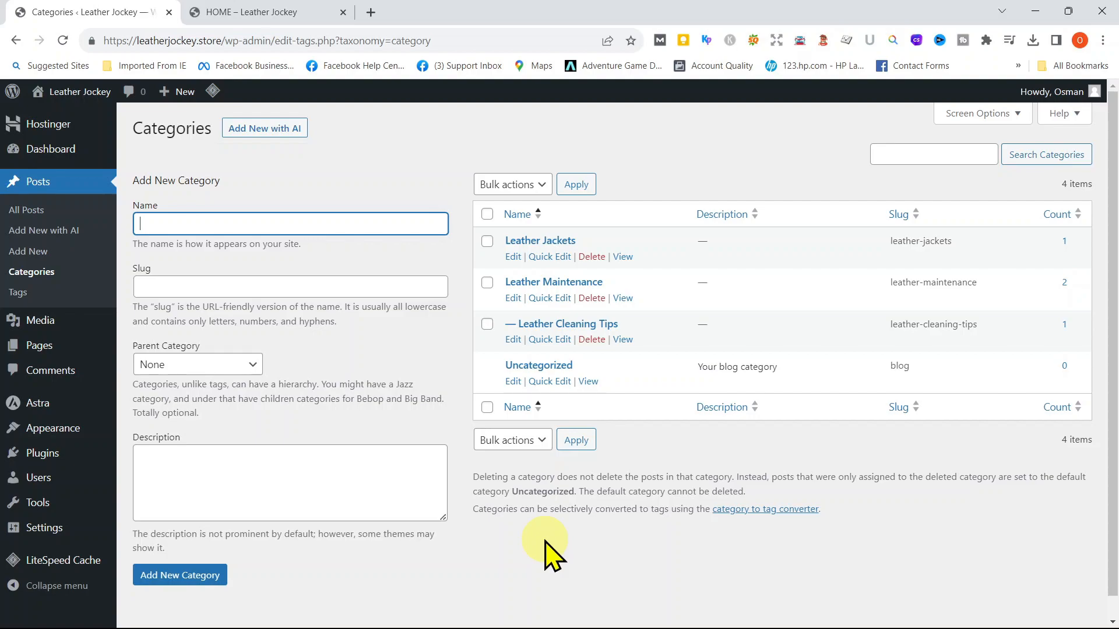
click(25, 292)
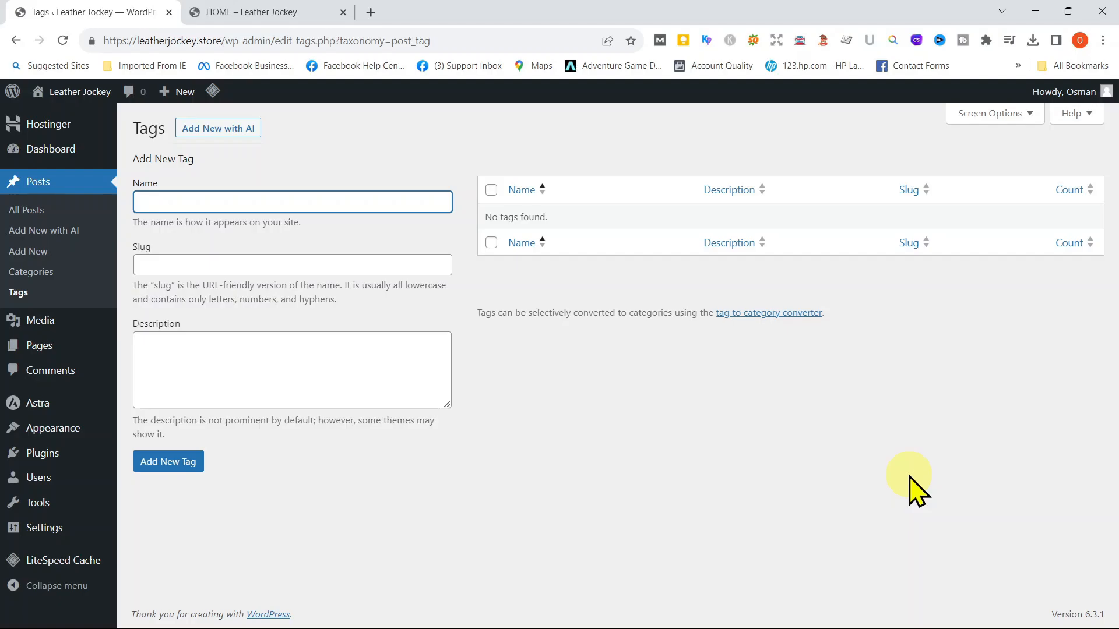
click(35, 273)
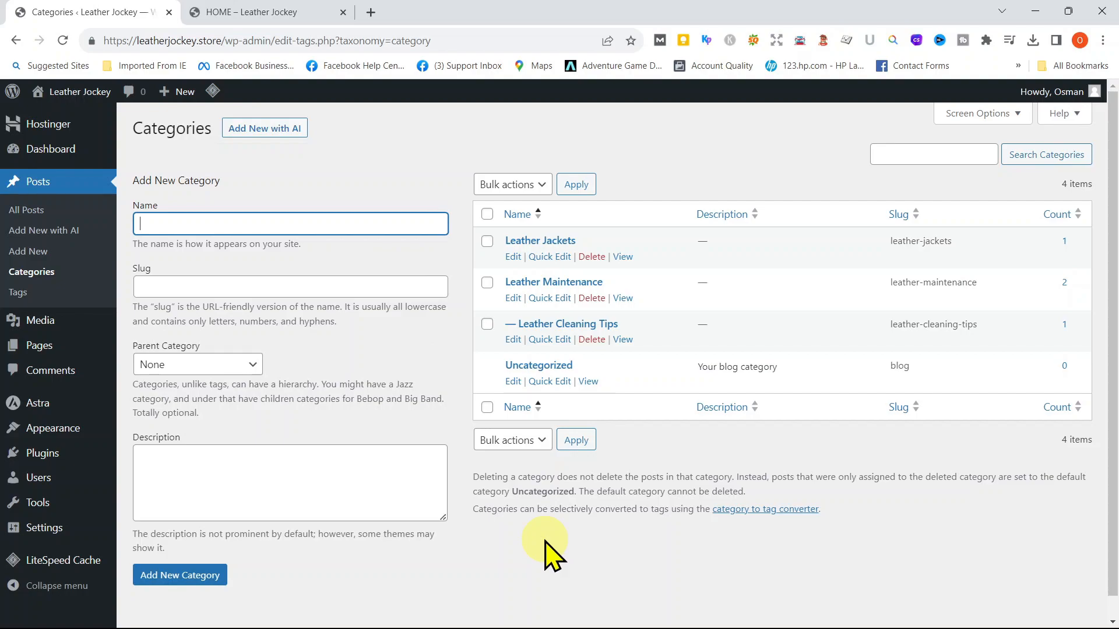
click(24, 288)
click(25, 292)
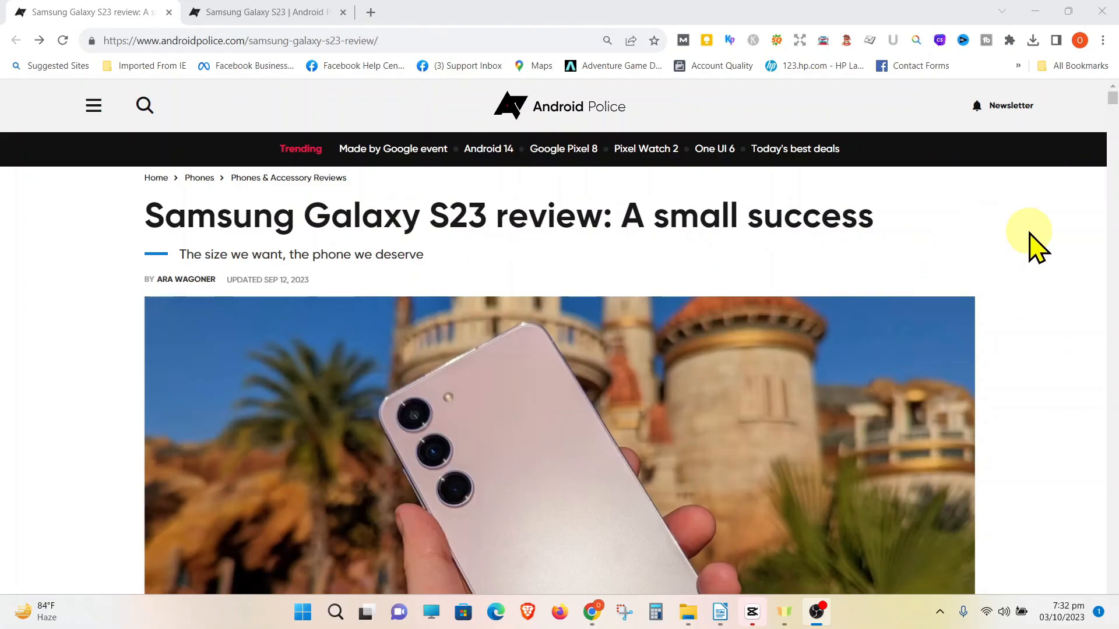
Open the Samsung Galaxy S23 tag from the related topics at the end of the review article.
scroll(1118, 327, down, 15)
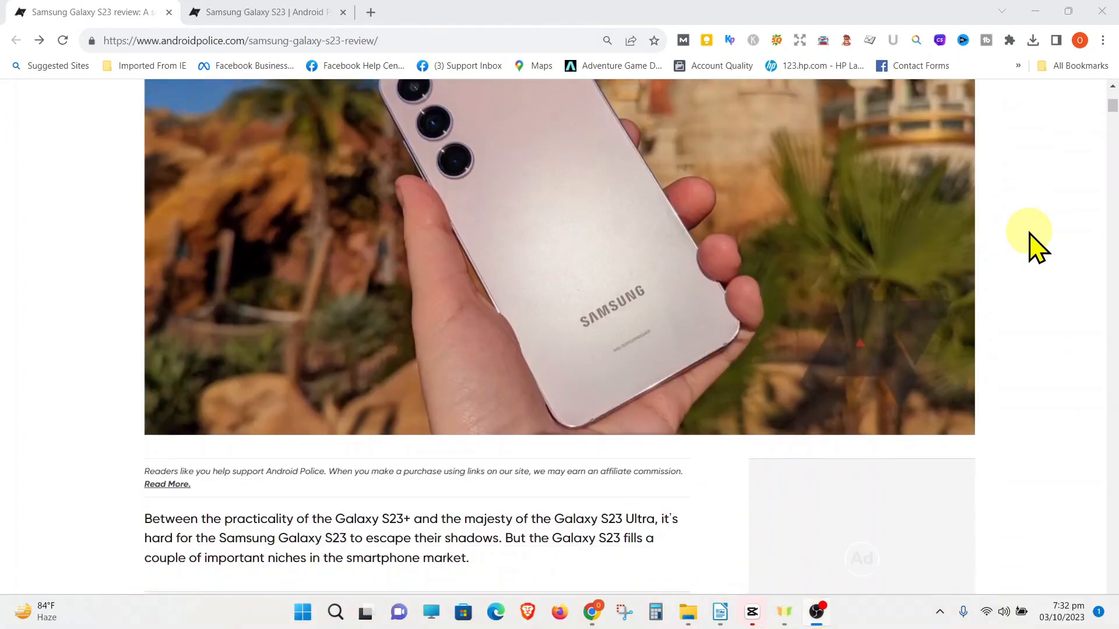
scroll(724, 267, down, 15)
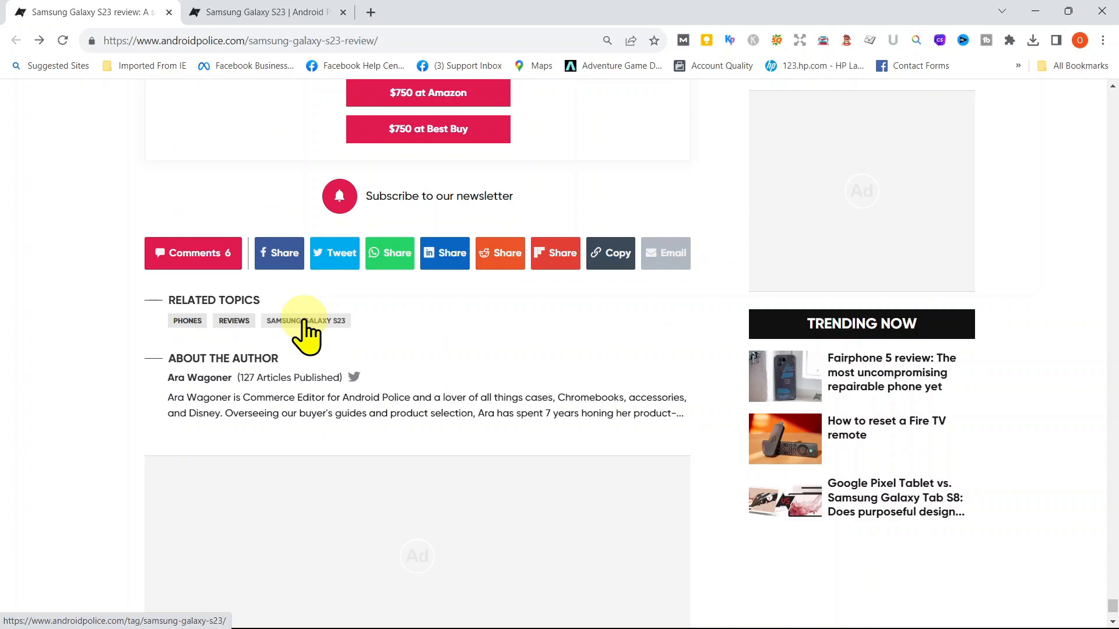
click(304, 321)
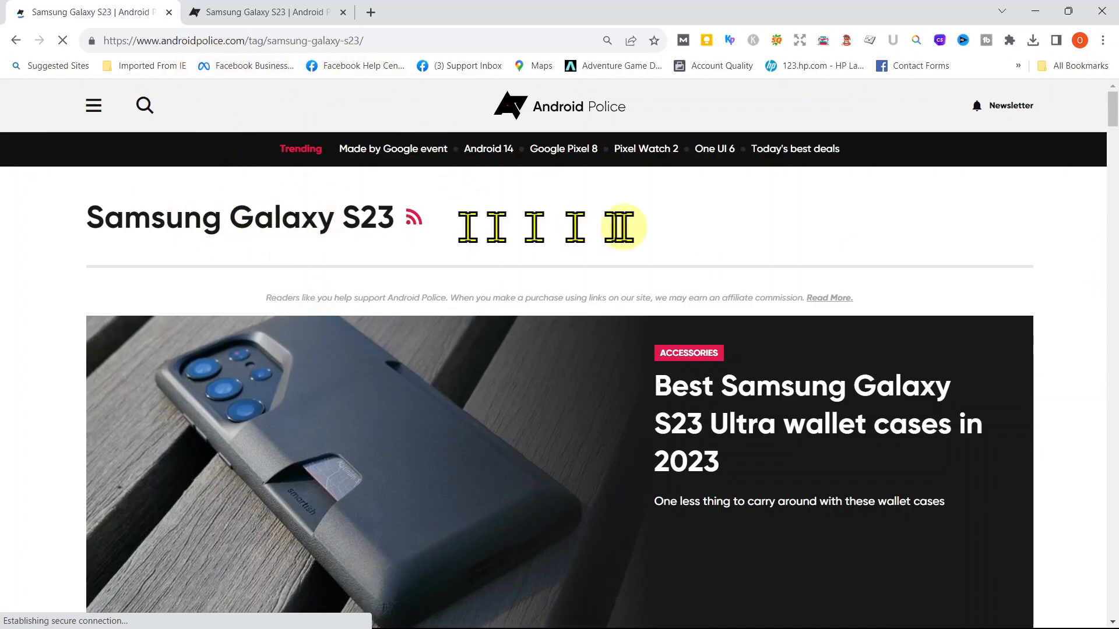
Examine the Samsung Galaxy S23 tag page, including its featured articles and phone specifications.
scroll(970, 244, down, 4)
scroll(1000, 265, down, 6)
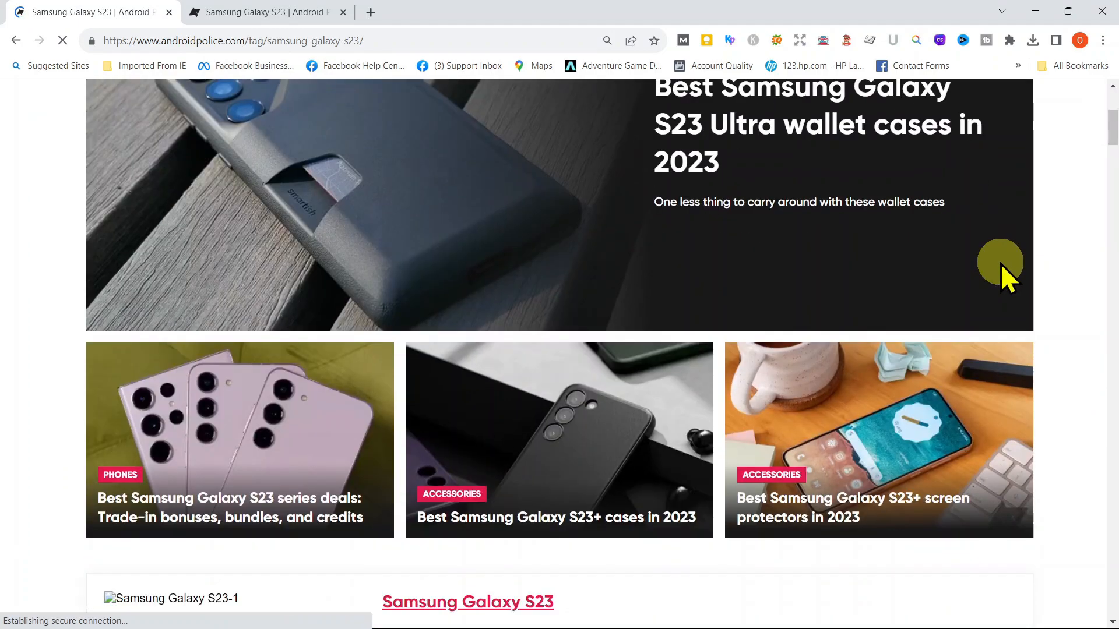
scroll(1032, 309, down, 10)
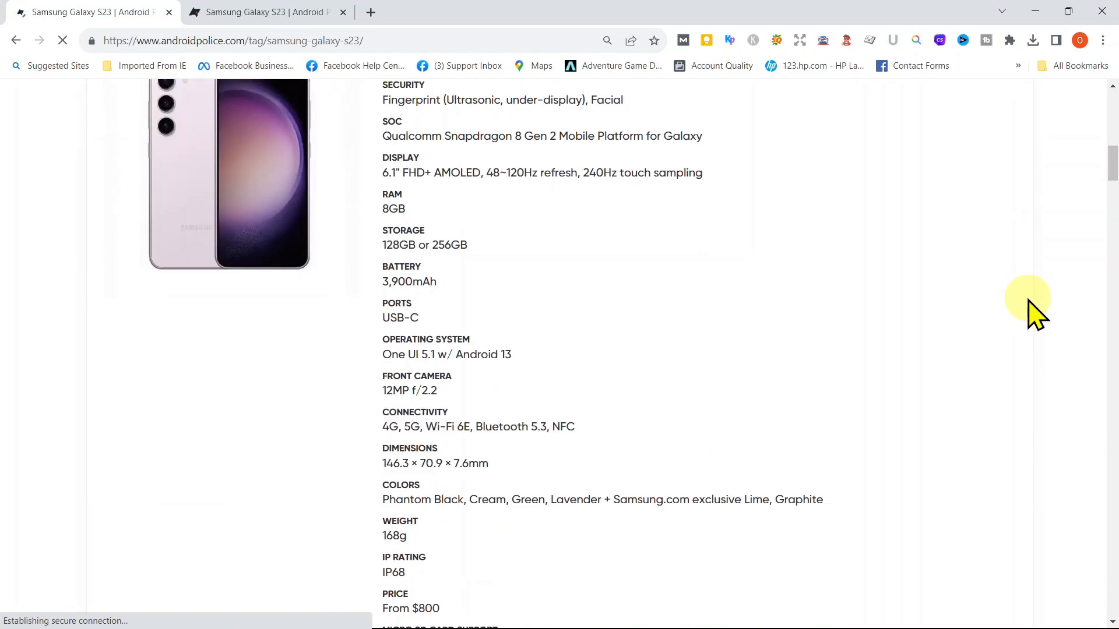
scroll(1032, 308, up, 15)
scroll(1029, 309, up, 5)
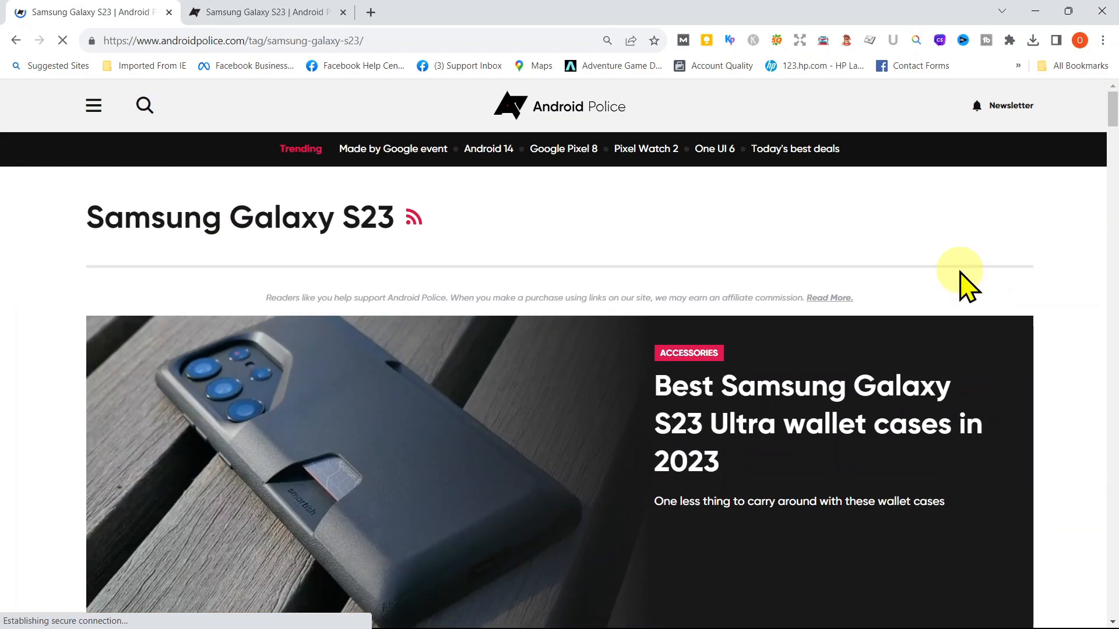
scroll(1002, 270, down, 12)
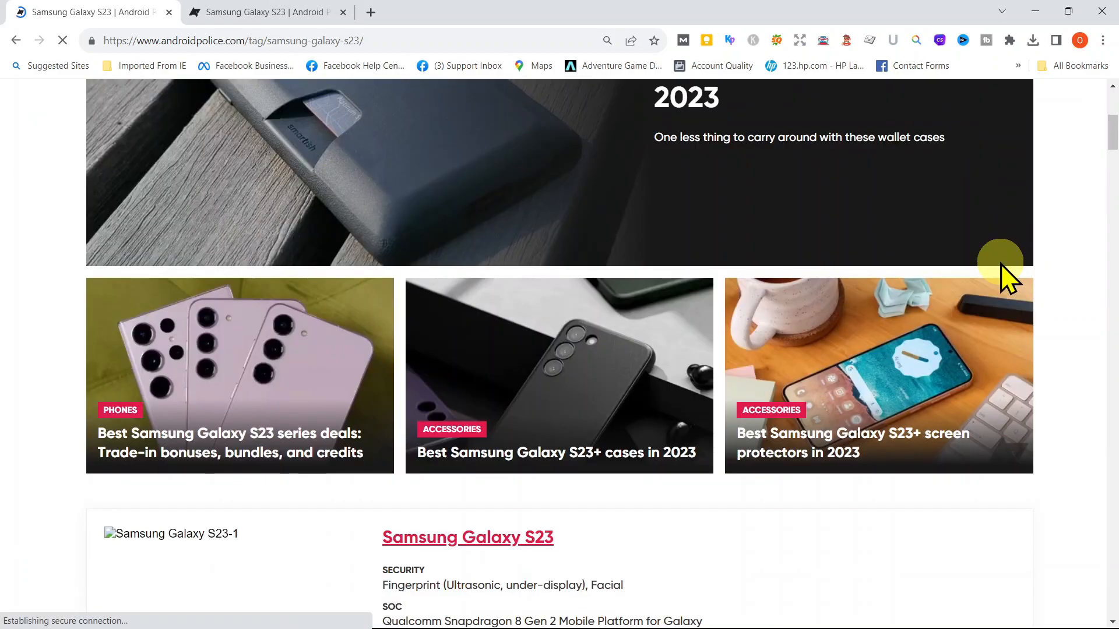
scroll(1029, 313, down, 5)
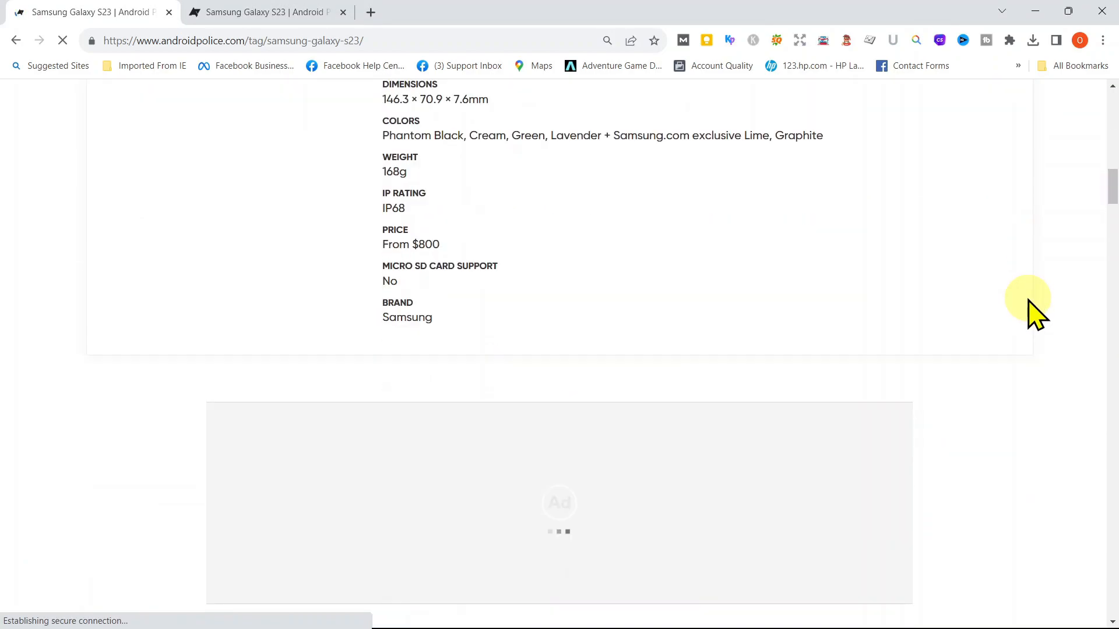
scroll(1030, 313, up, 15)
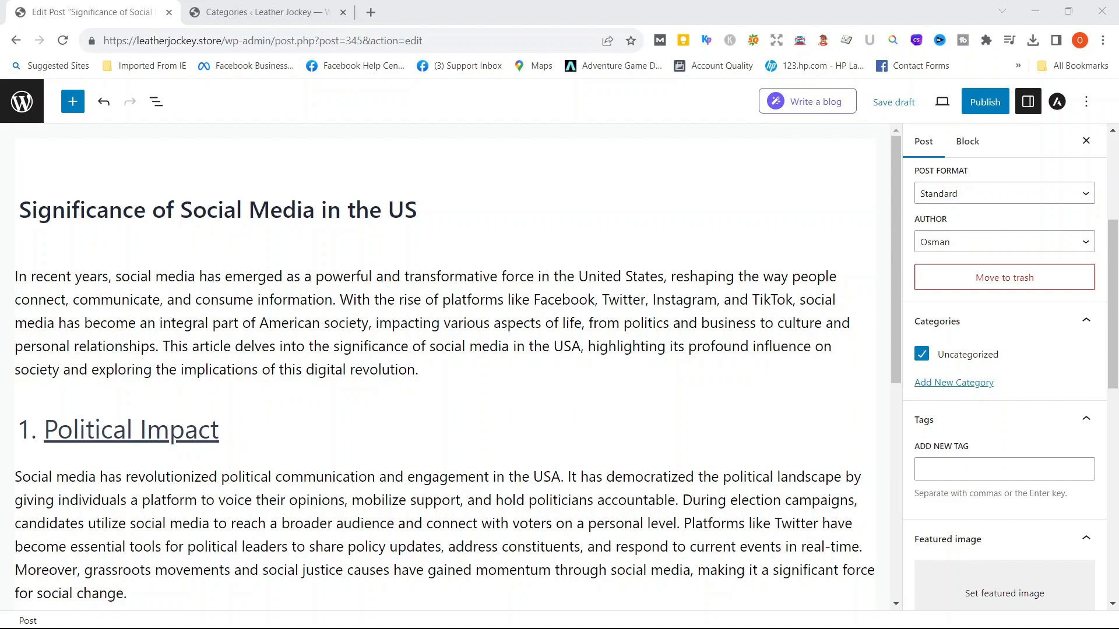
Add a new category named Social Media to the post "Significance of Social Media in the US".
key(alt+Tab)
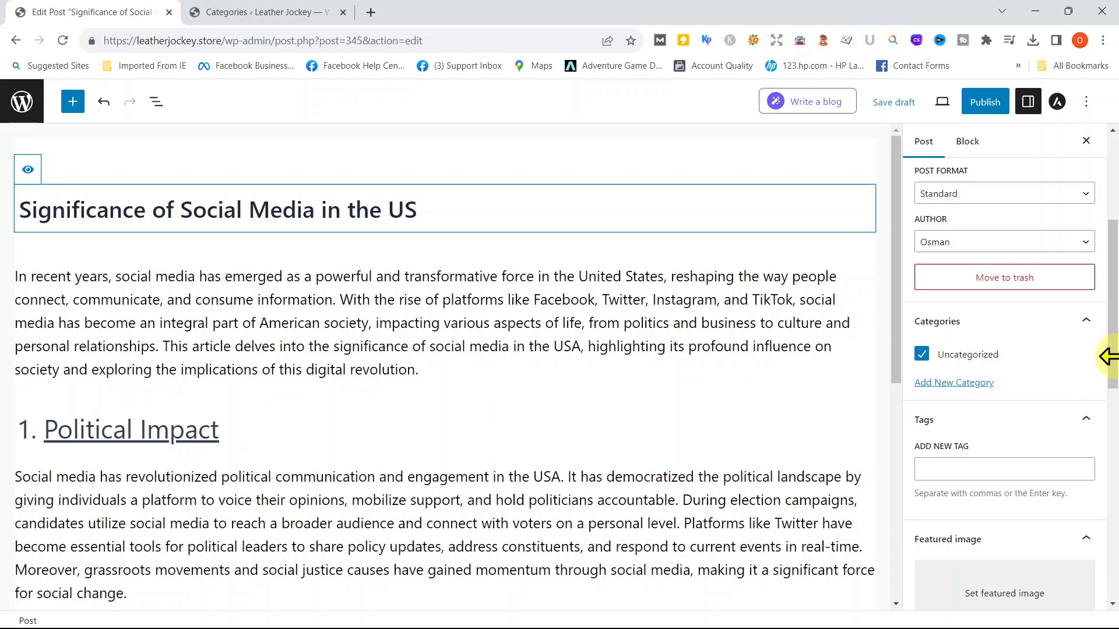
click(962, 384)
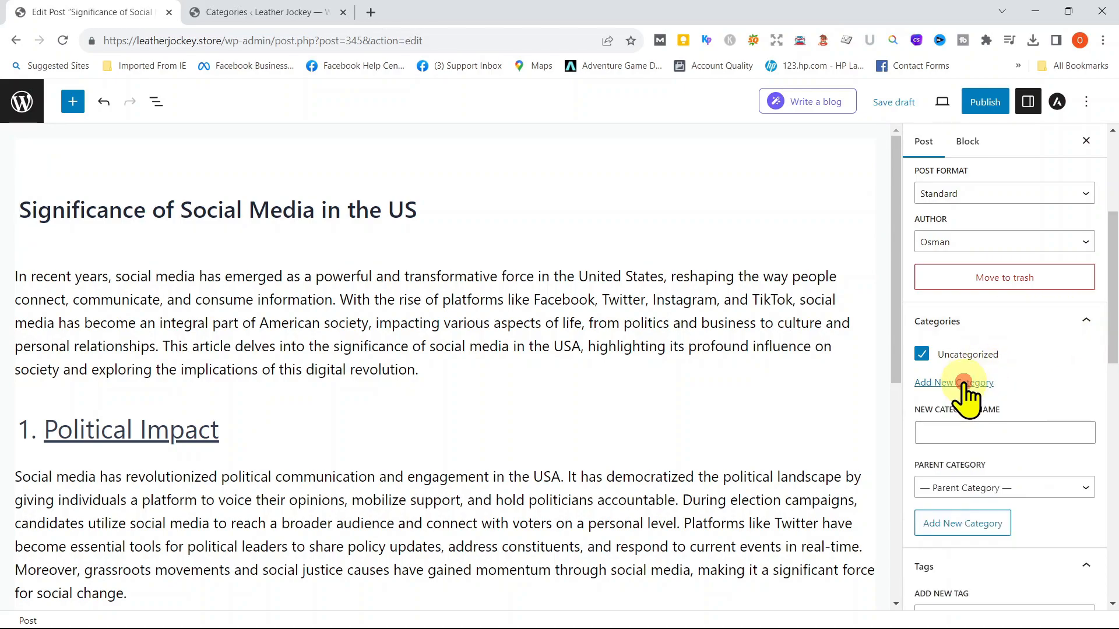
click(965, 432)
text(Social Media)
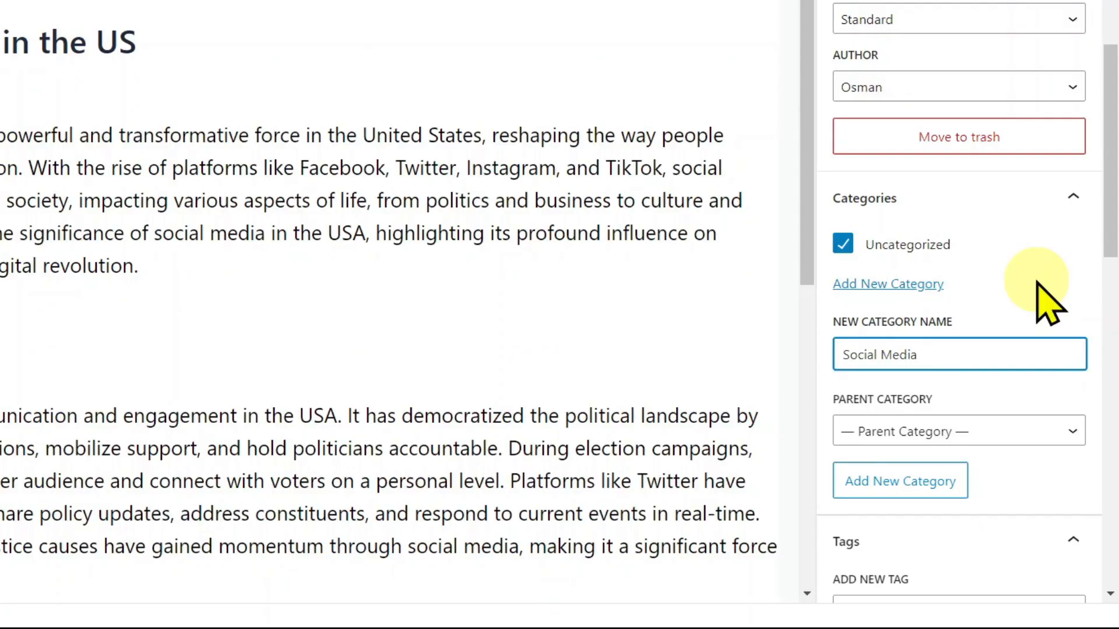
click(954, 482)
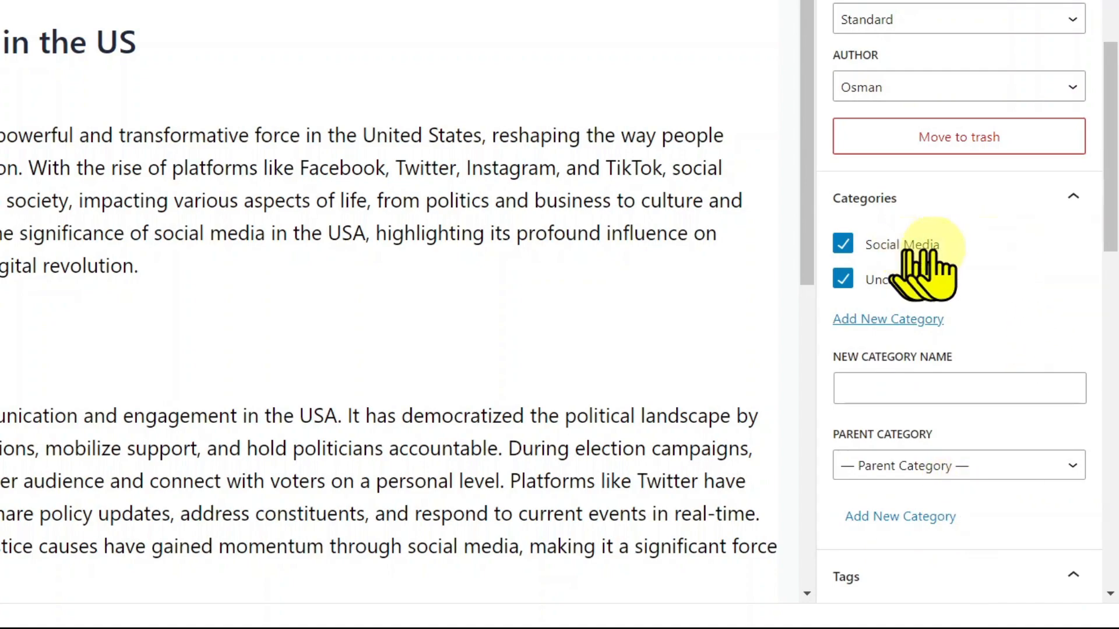
Add the tags Tik Tok and Tik Tok USA to the social media post.
drag(1110, 152, 1111, 280)
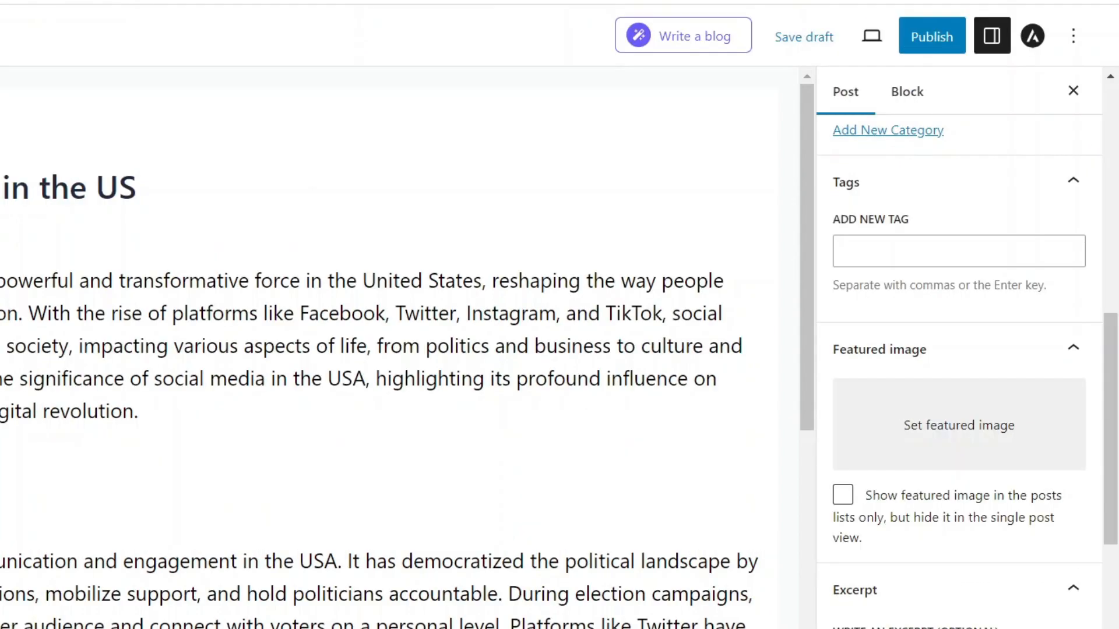
click(992, 246)
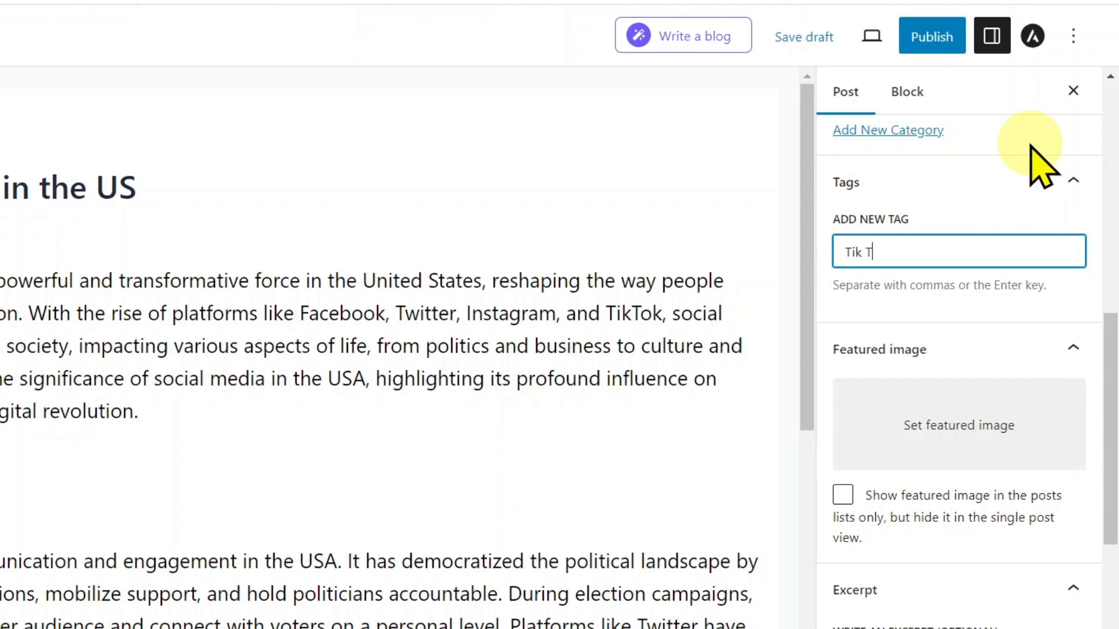
text(Tik Tok)
key(Return)
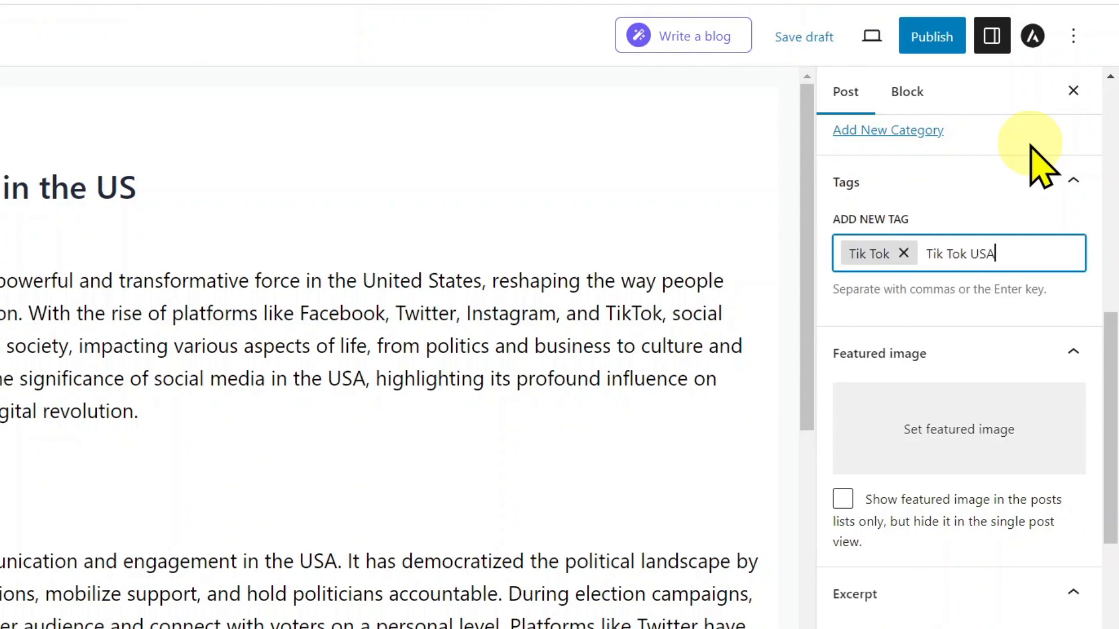
key(Return)
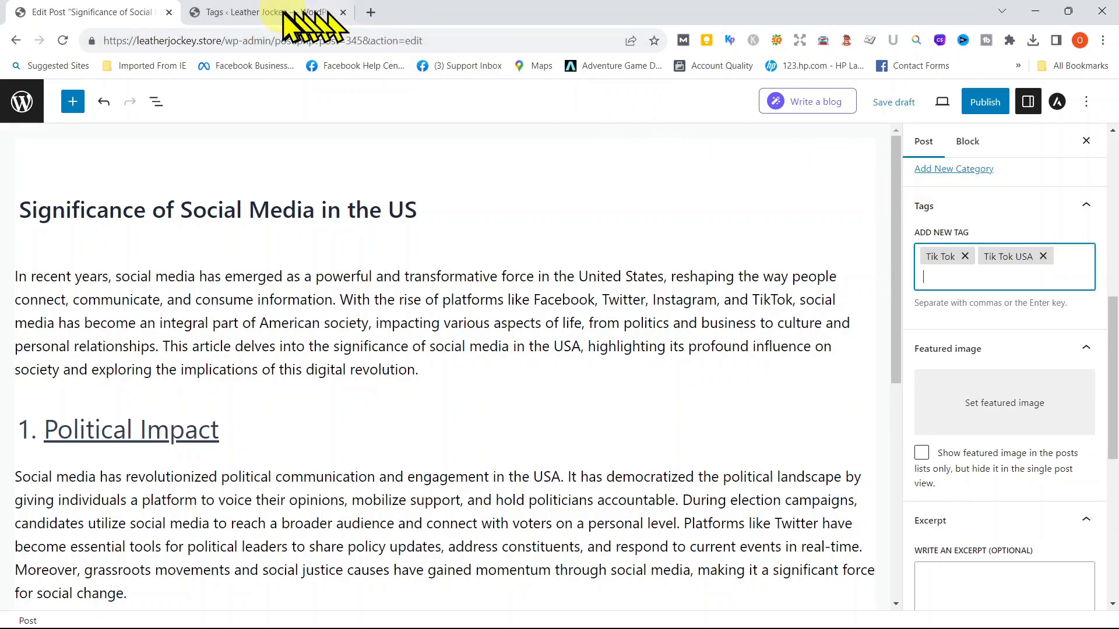
Check the site's refreshed tag list for the tags created from the post.
click(263, 13)
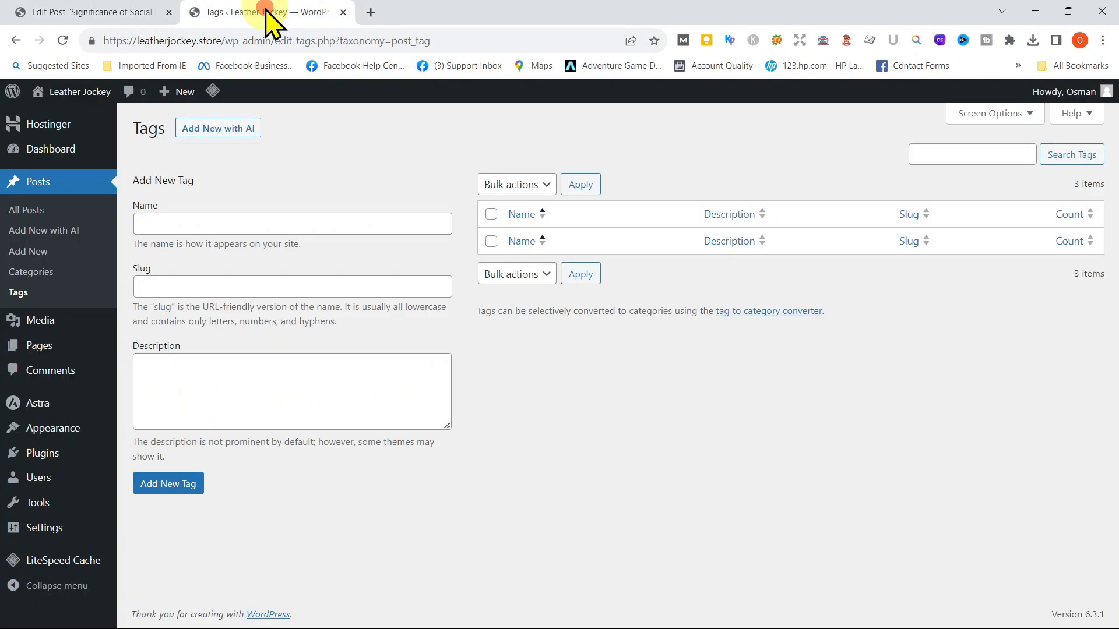
click(20, 293)
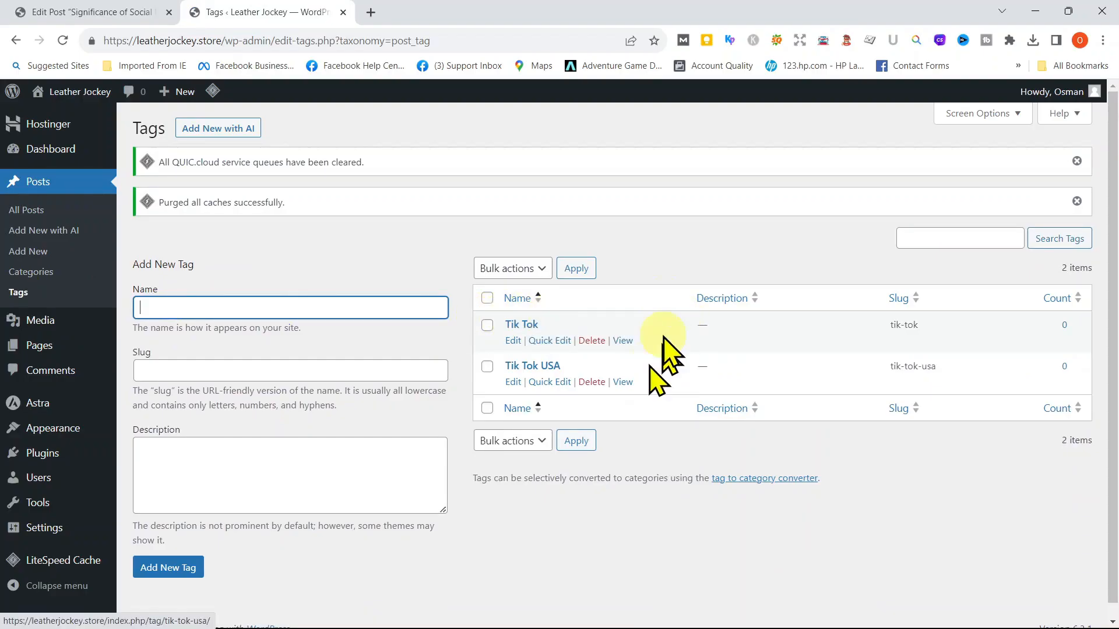
Return to the social media post, remove its Tik Tok USA tag, and publish the post.
click(112, 13)
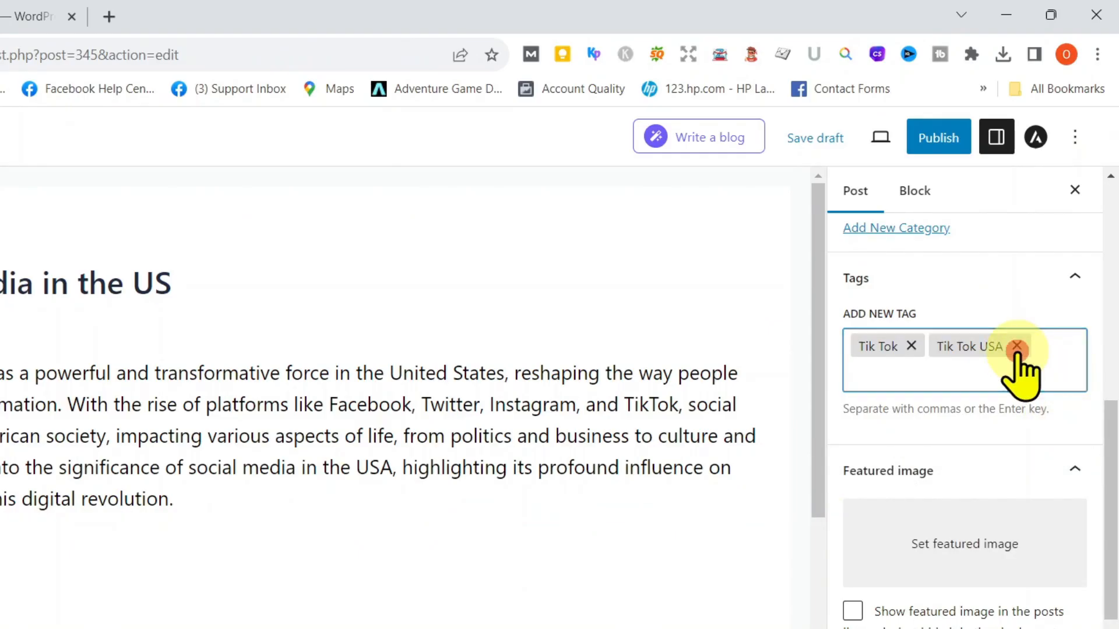
click(1044, 256)
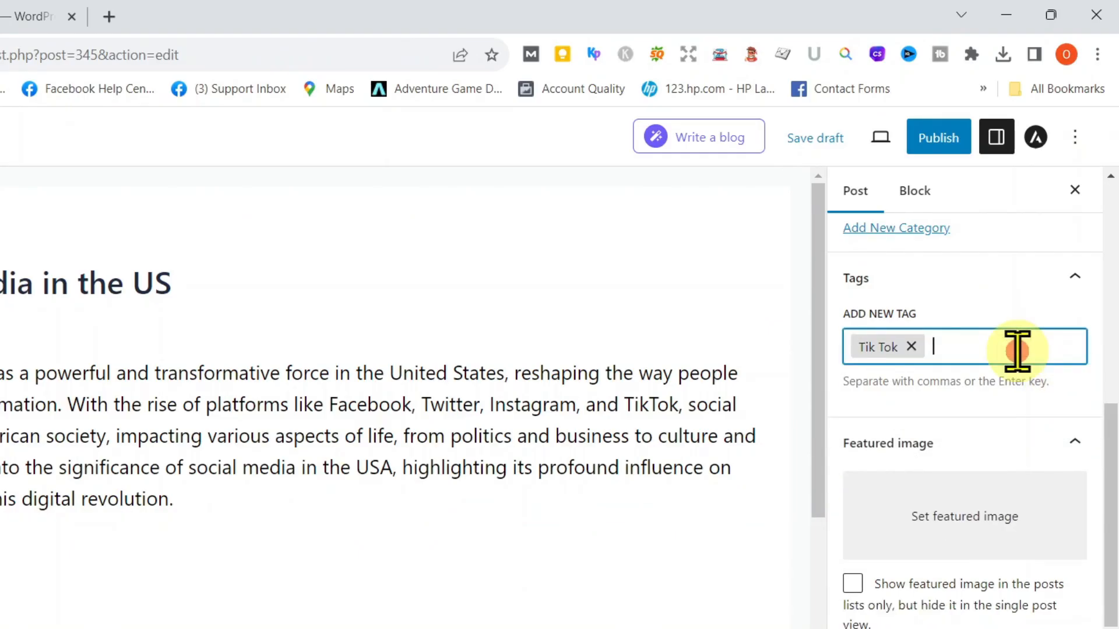
click(951, 139)
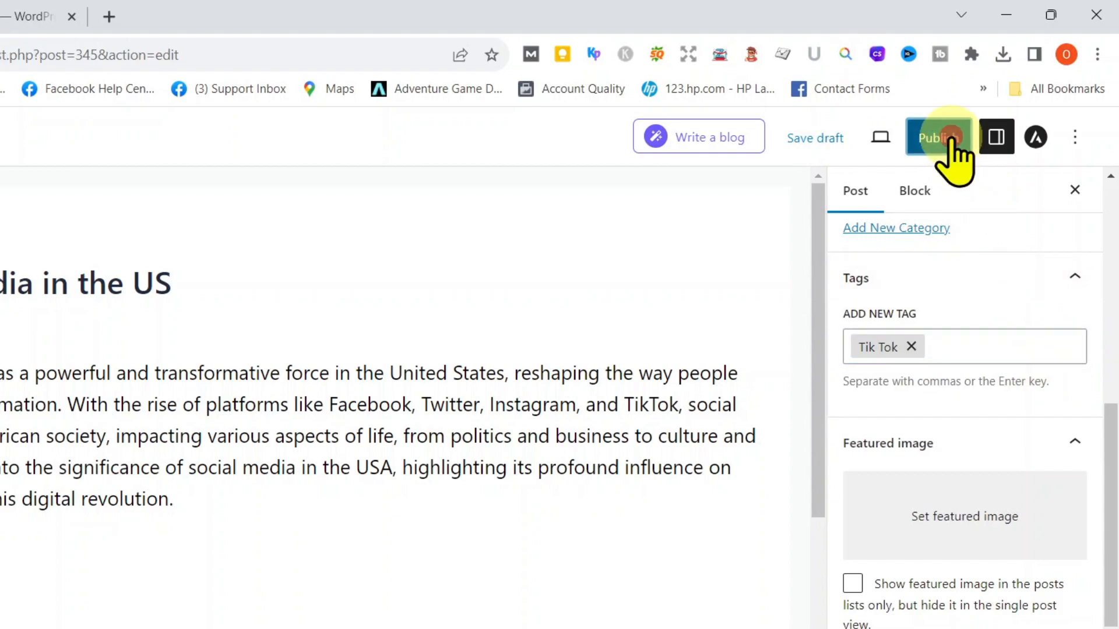
click(953, 139)
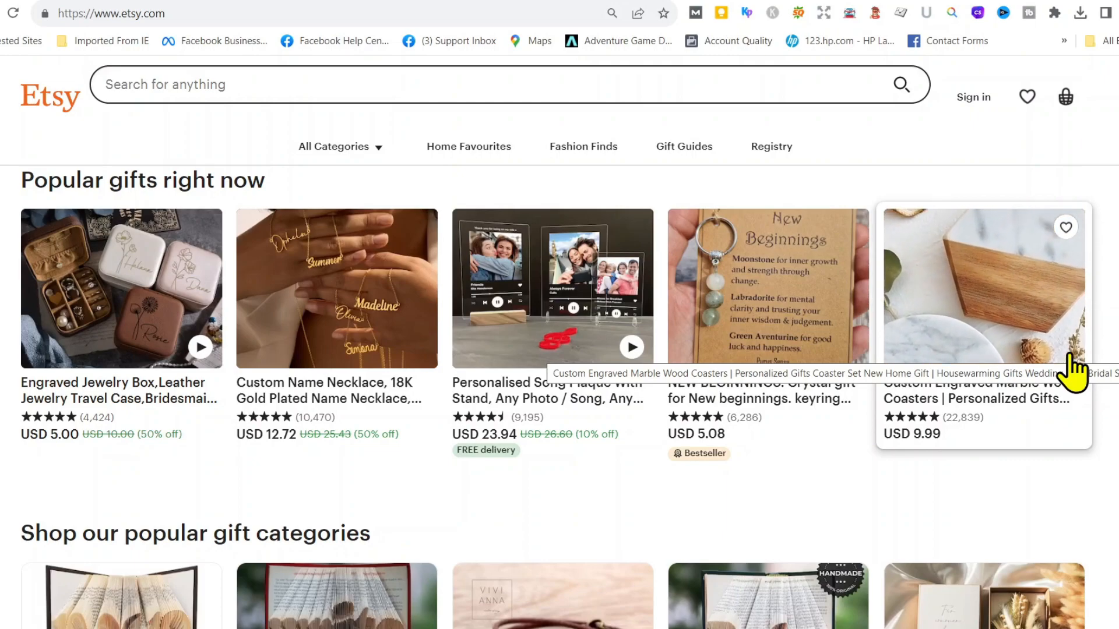
click(1072, 372)
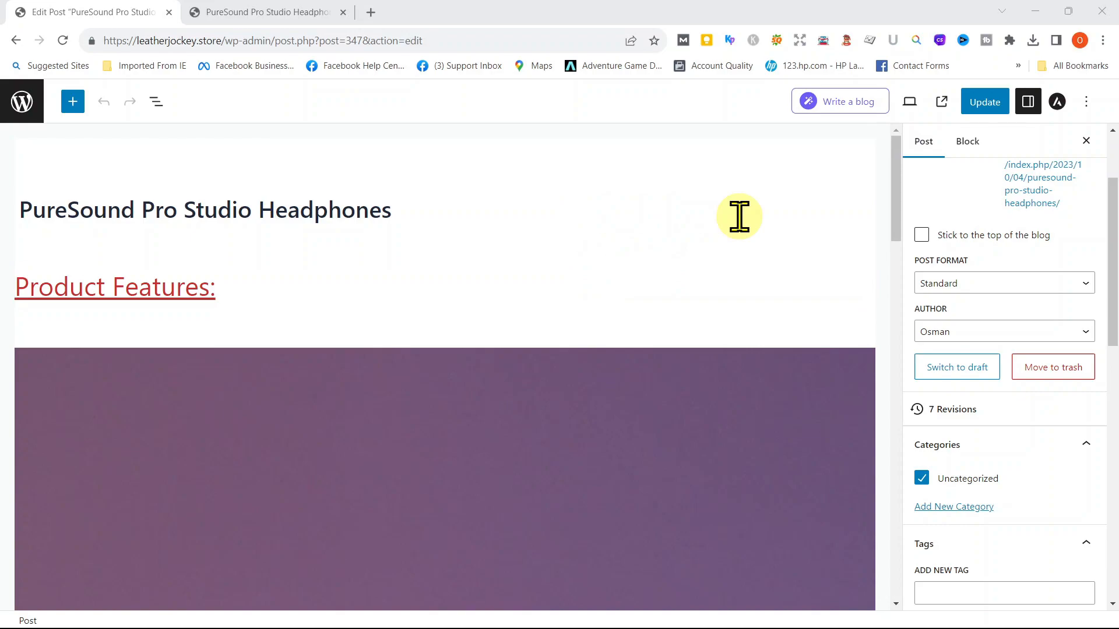
Review the PureSound Pro Studio Headphones post's video and numbered product features in the editor.
scroll(739, 216, down, 10)
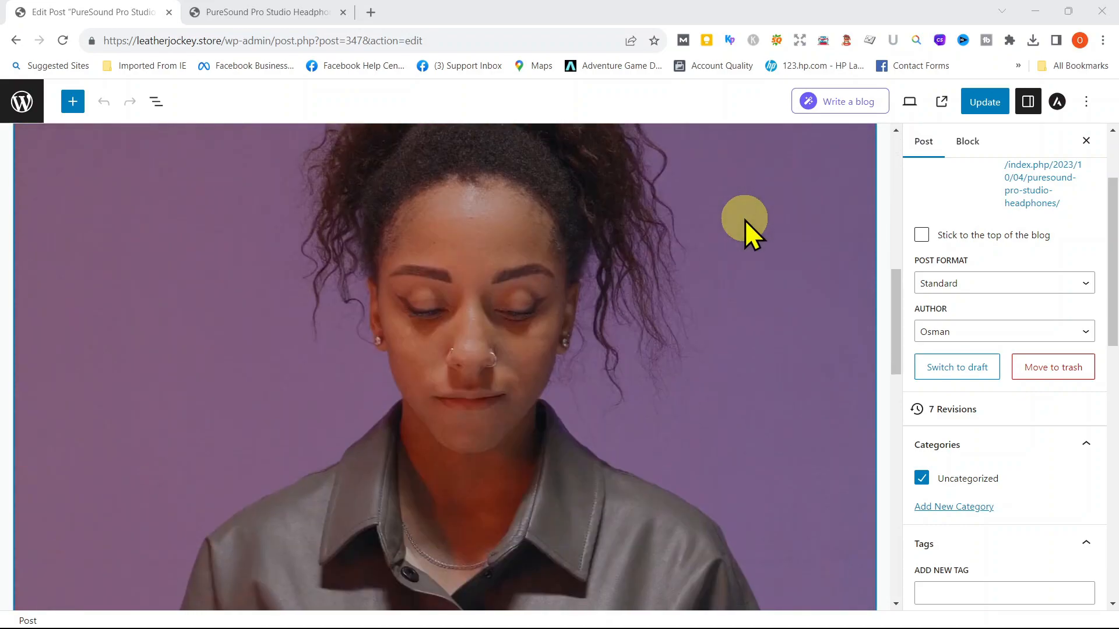
scroll(745, 220, down, 6)
scroll(745, 220, down, 8)
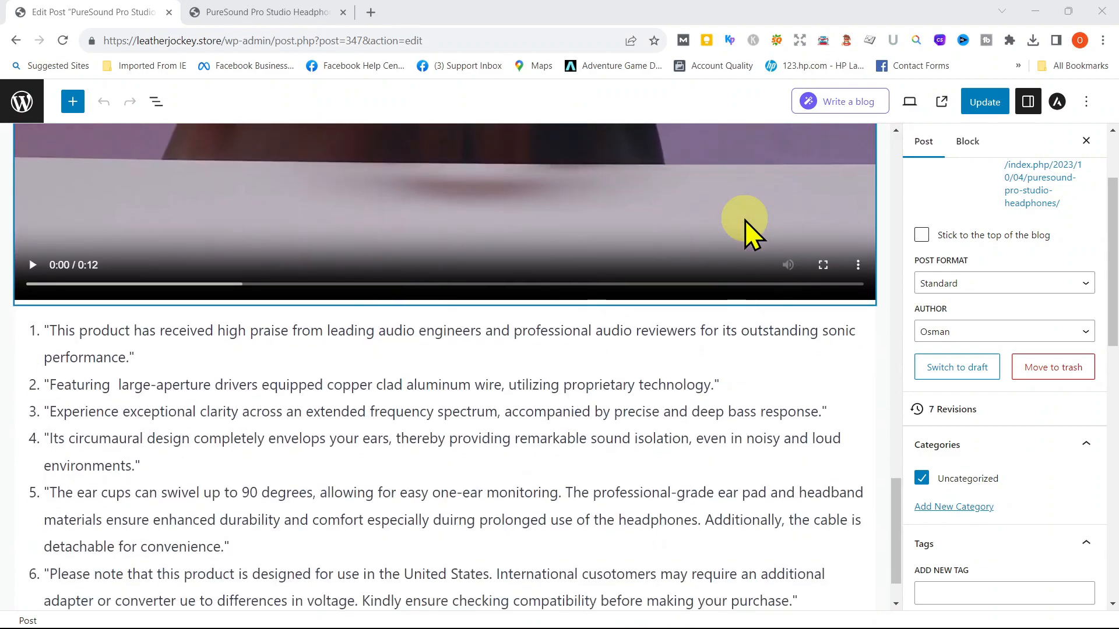
scroll(745, 220, down, 1)
scroll(745, 220, up, 6)
scroll(744, 220, up, 5)
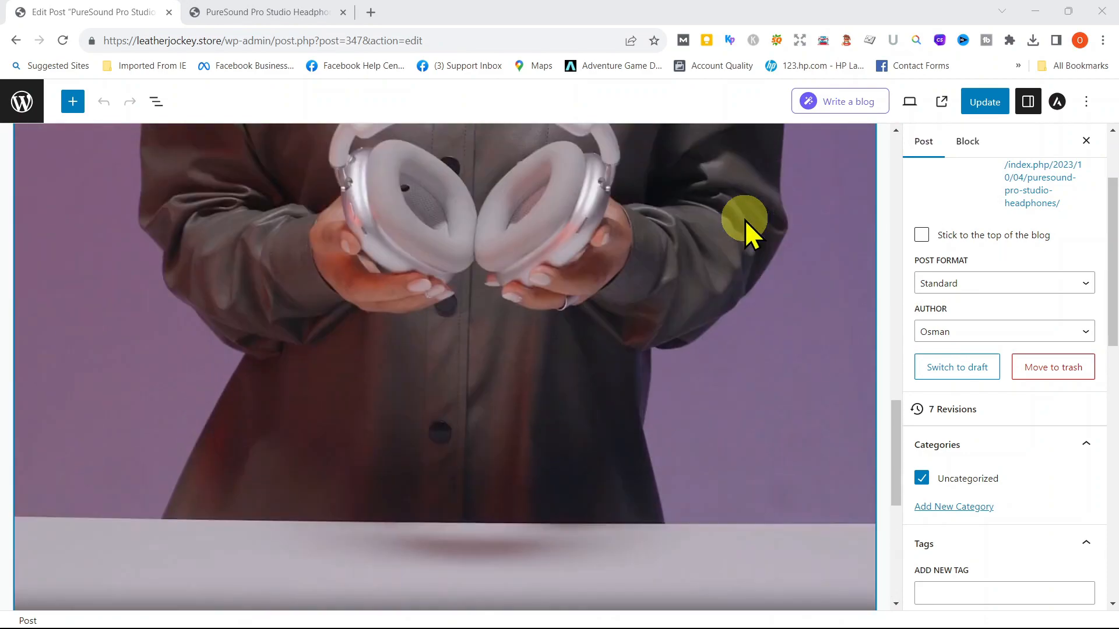
Add a new category named Studio HeadPhones to the headphones post and unassign Uncategorized.
scroll(1111, 262, down, 4)
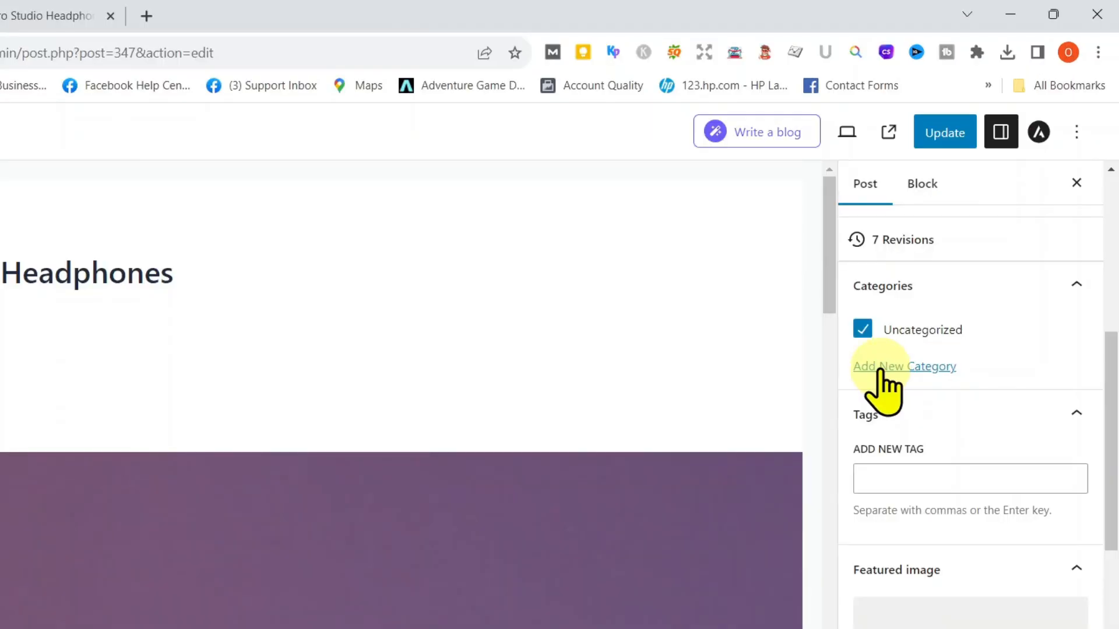
click(881, 370)
text(Studio HeadPhones)
click(939, 553)
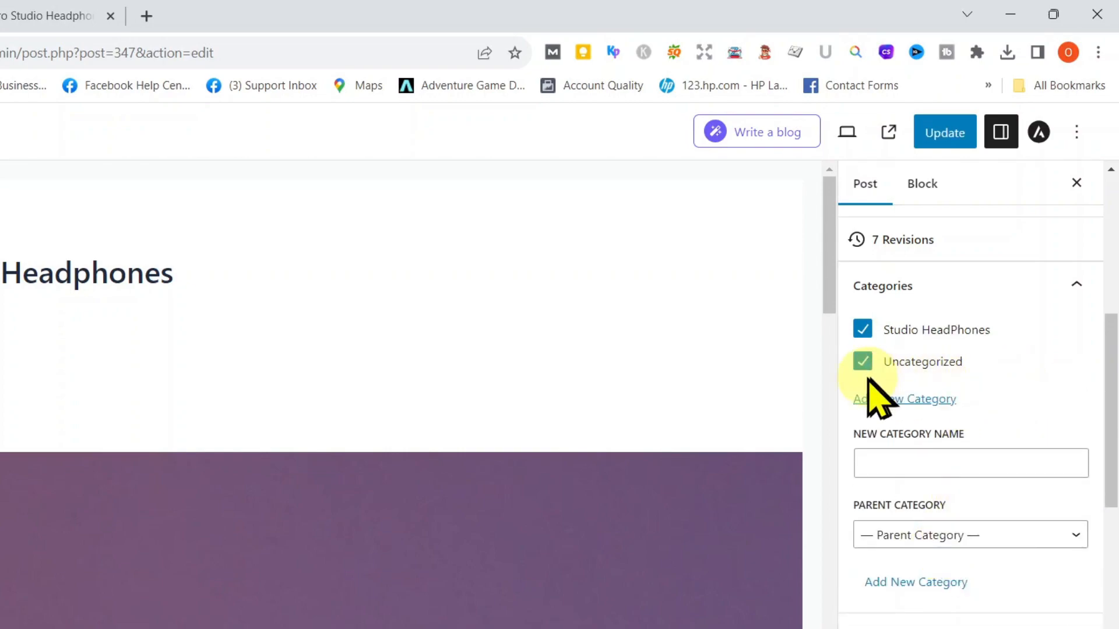
click(863, 362)
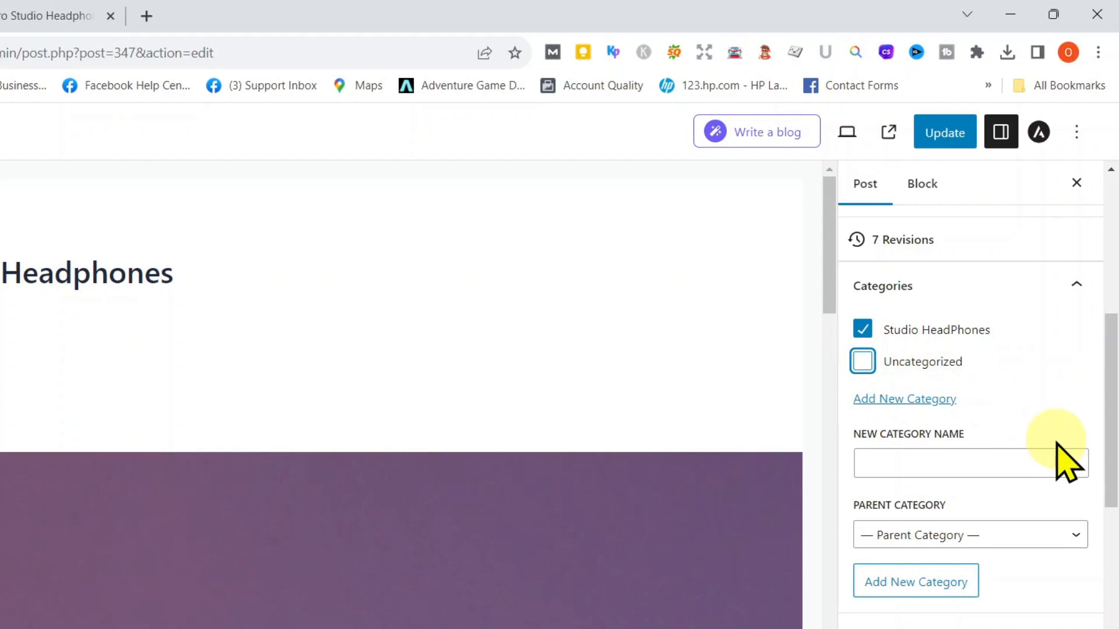
Add the tag Video Product Demo to the headphones post and update the post.
scroll(1056, 446, down, 3)
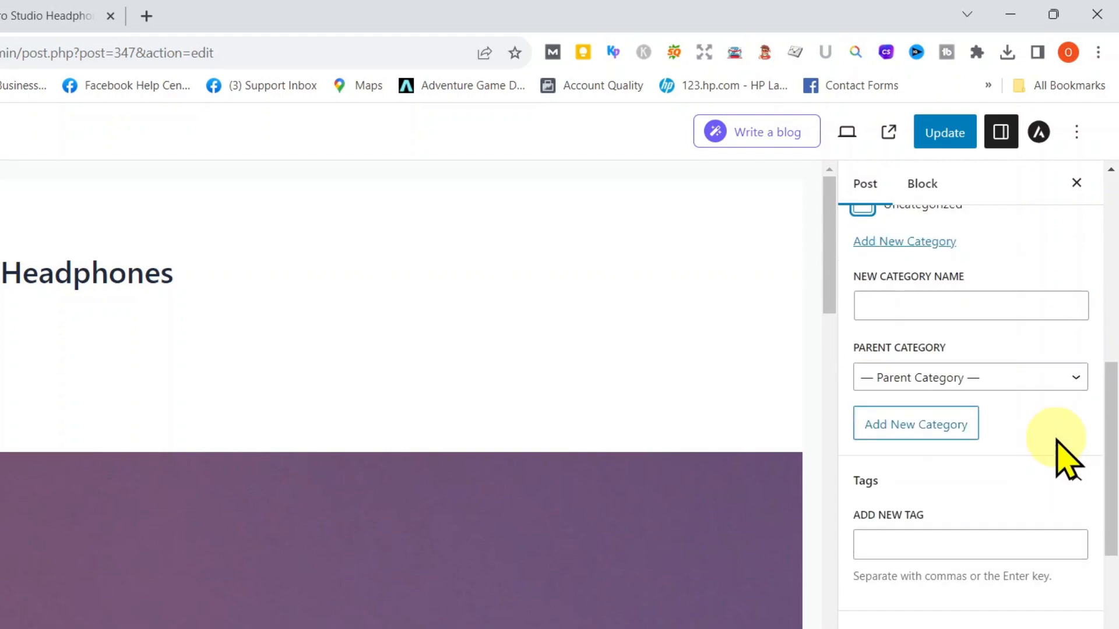
click(1053, 544)
text(Video Produc)
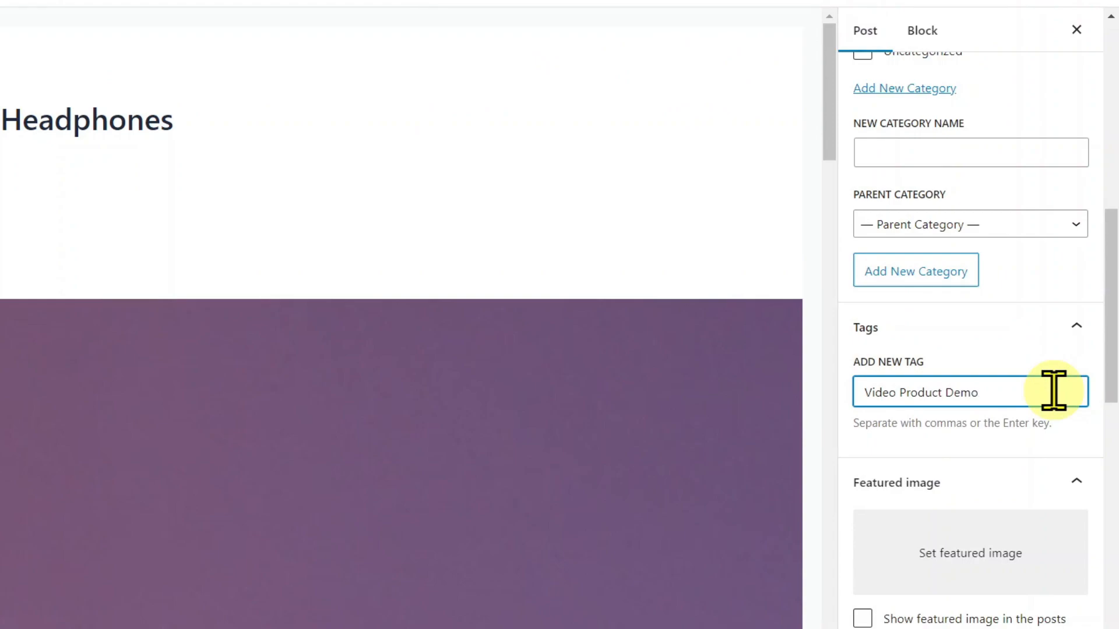
text(t Demo)
key(Return)
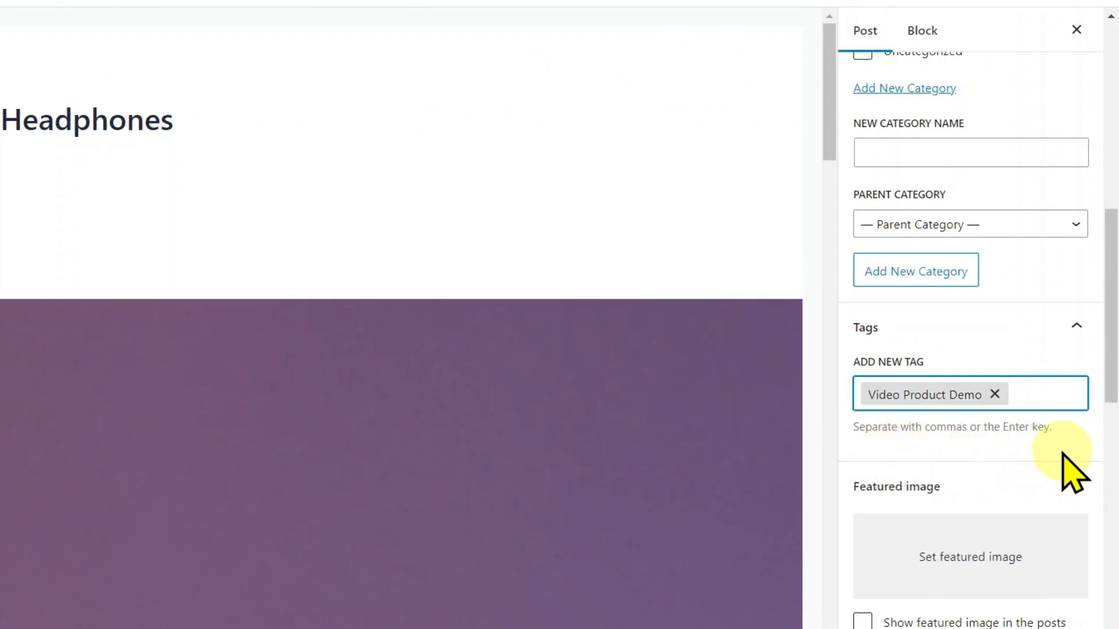
click(980, 102)
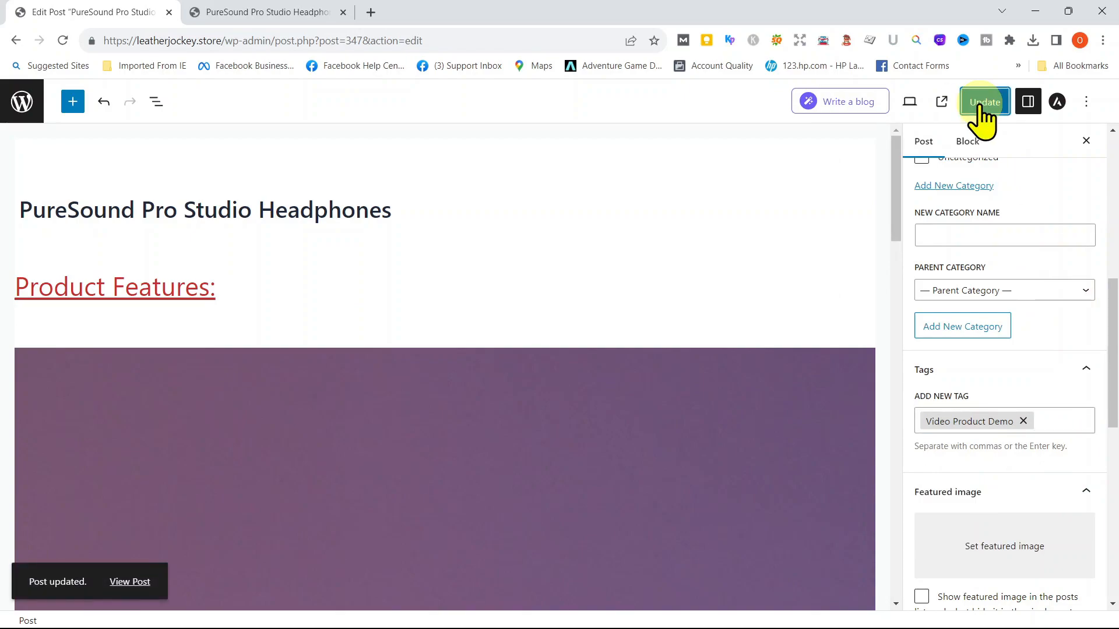
click(981, 105)
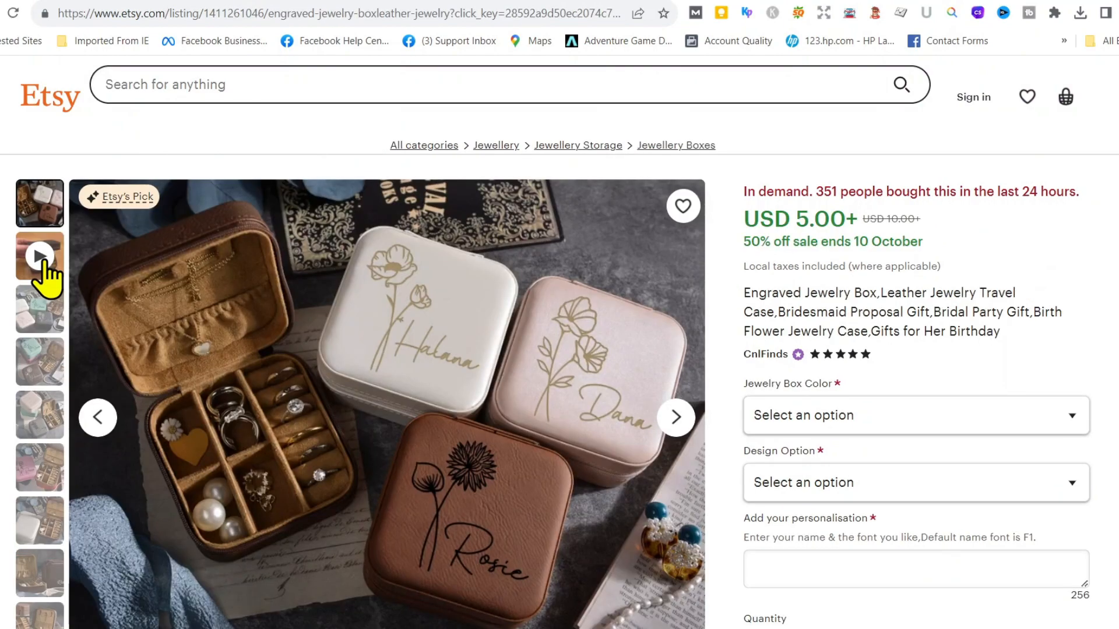
Switch to the Etsy engraved jewelry box listing and view its product video.
click(41, 259)
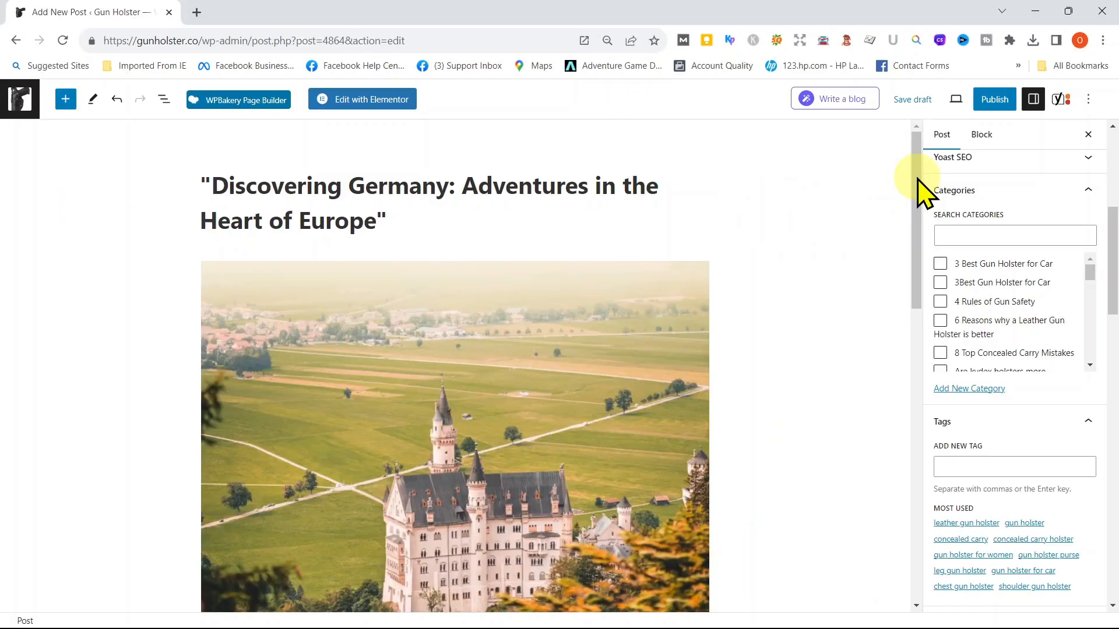
Add a new category named Adventures in Europe to the Discovering Germany post.
mouse_move(916, 176)
mouse_down()
mouse_move(928, 207)
mouse_move(915, 229)
mouse_move(925, 429)
mouse_move(922, 178)
mouse_up()
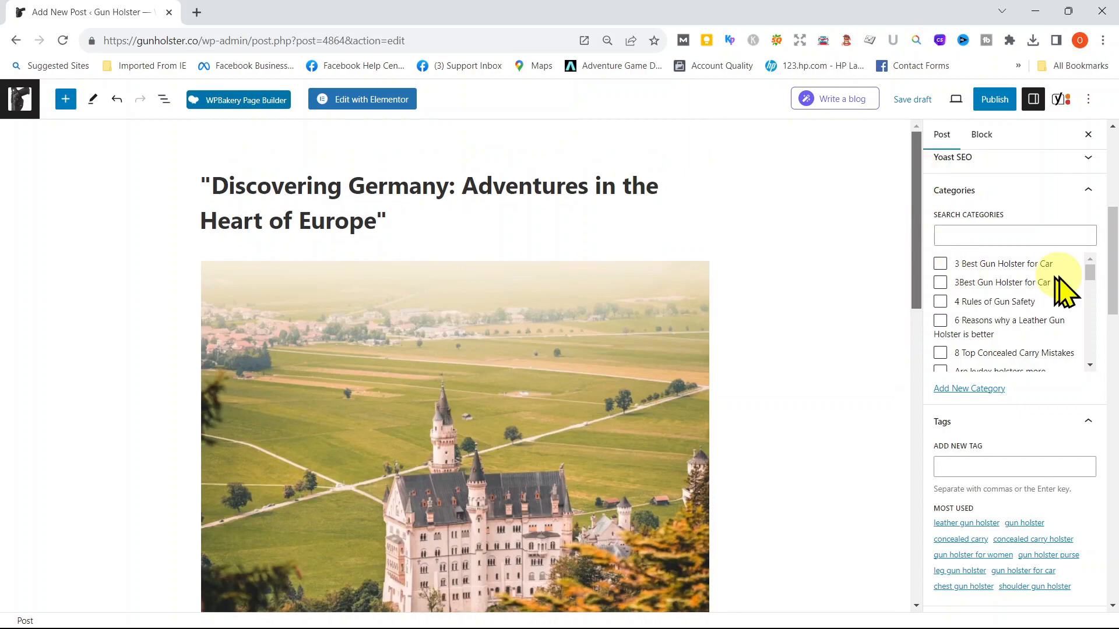
scroll(1115, 265, down, 1)
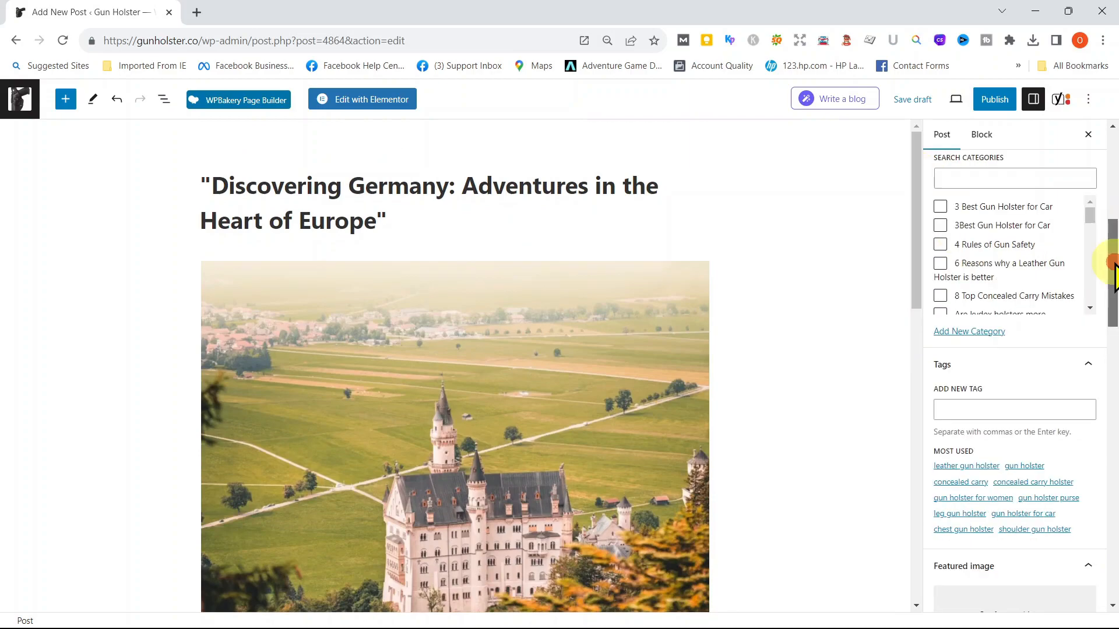
click(969, 332)
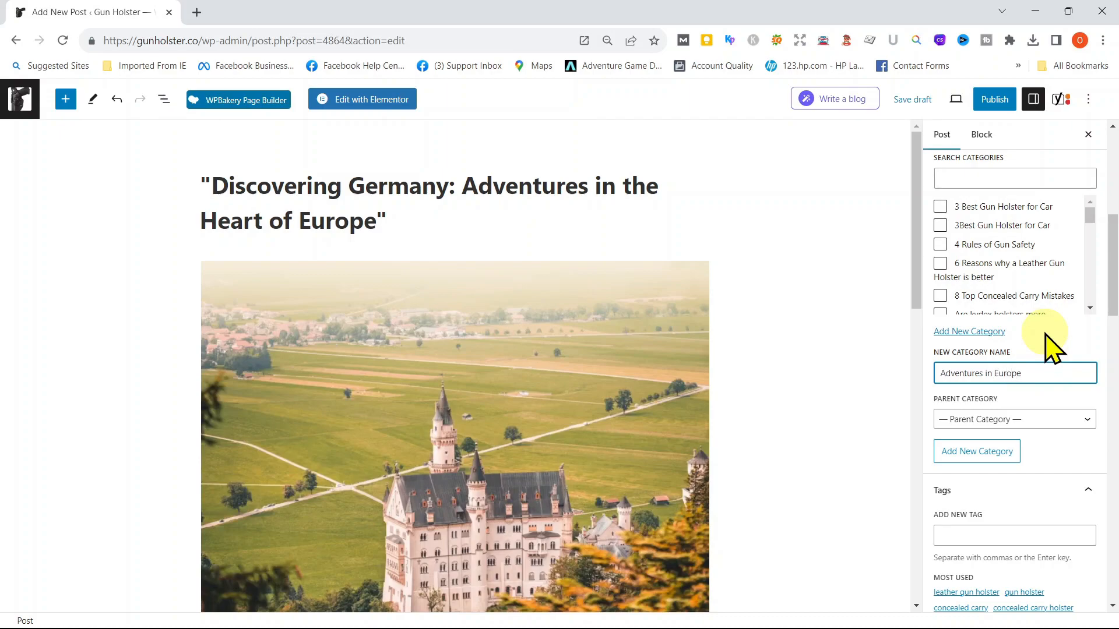
click(1002, 452)
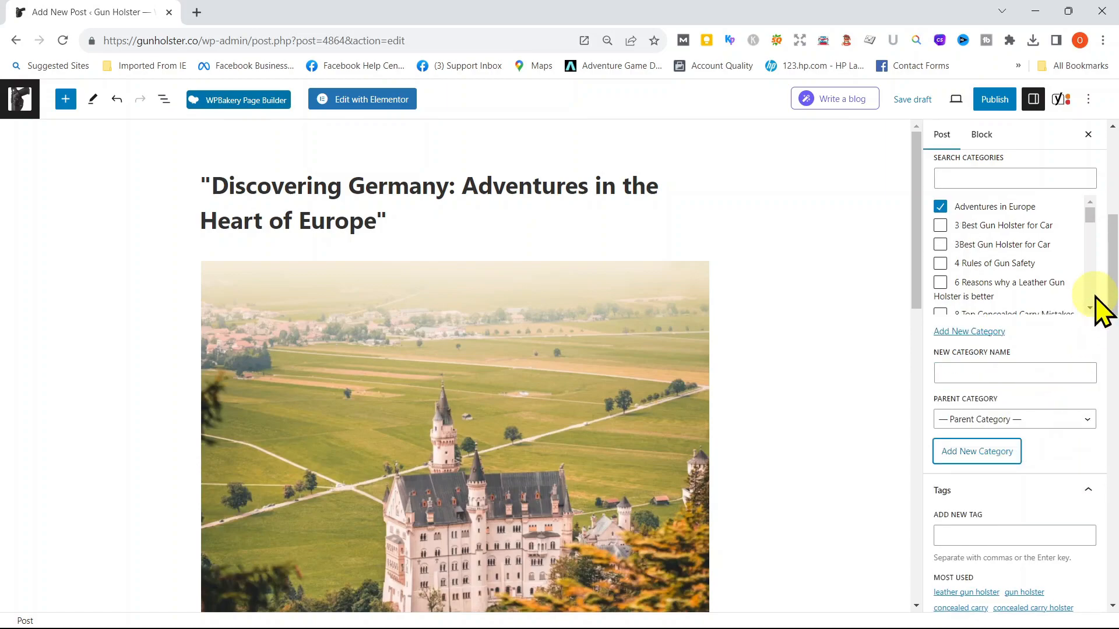
Add the tag Germany to the Discovering Germany post and publish the post.
scroll(1113, 250, down, 3)
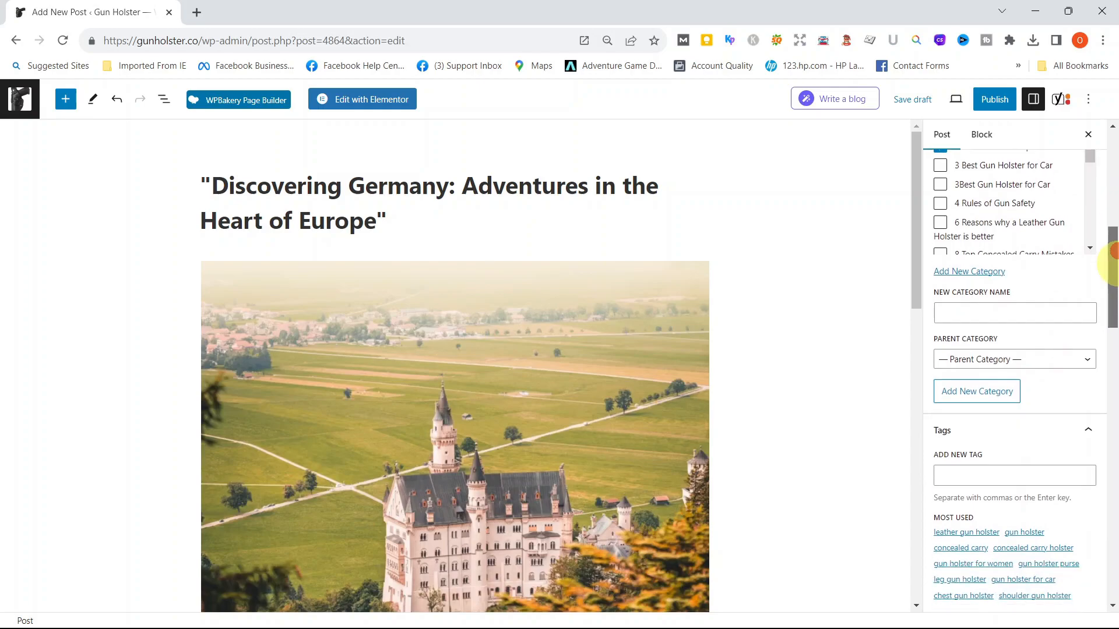
click(1018, 371)
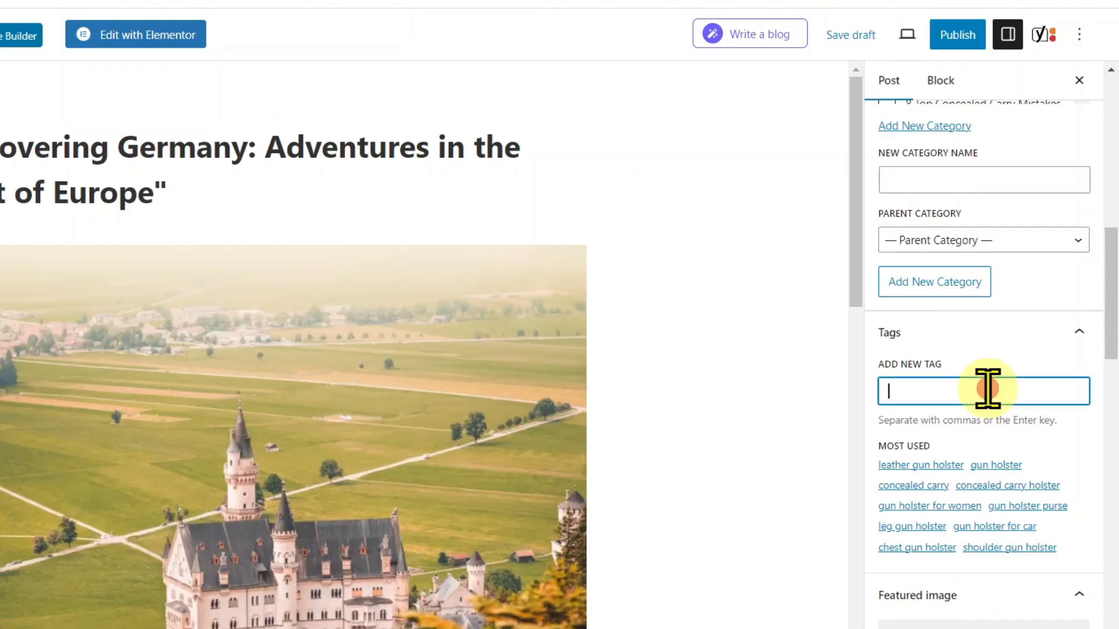
text(Germany)
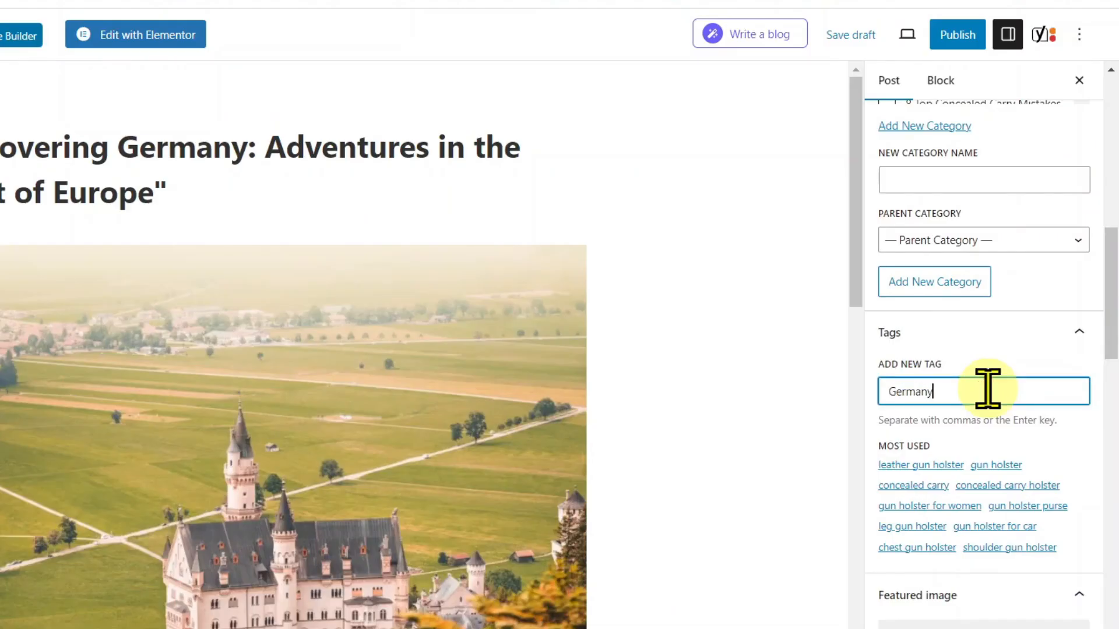
key(Return)
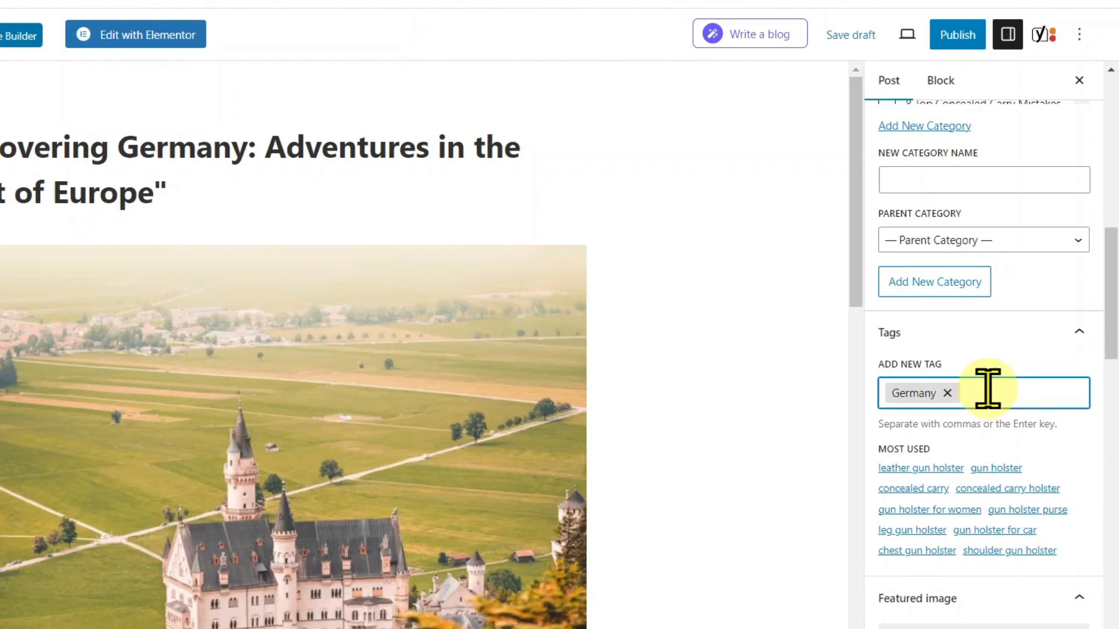
click(959, 35)
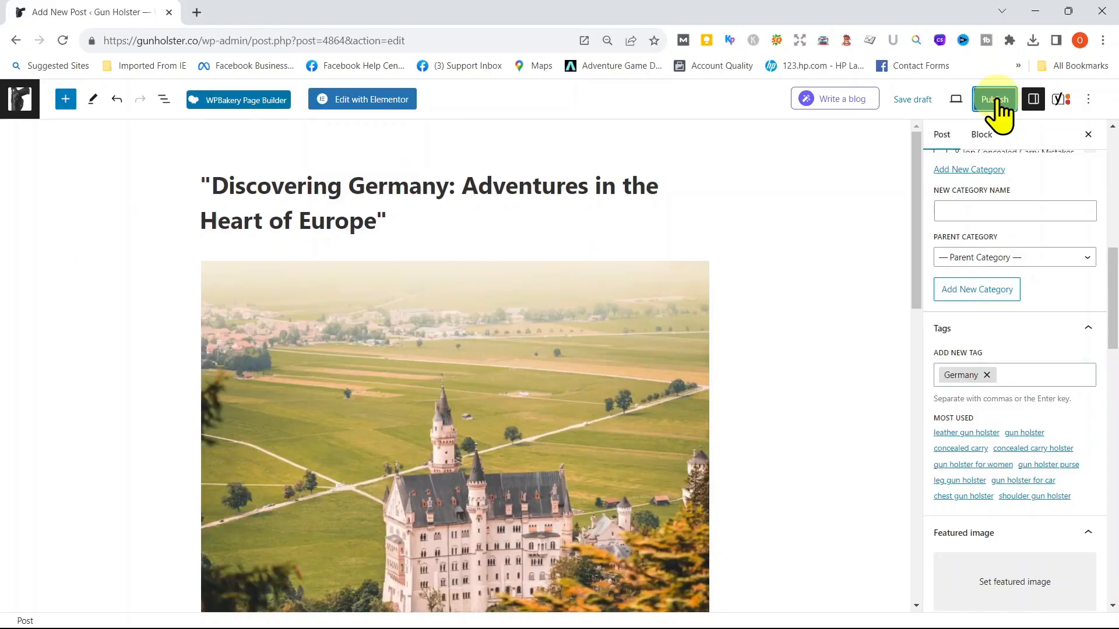
click(998, 103)
click(997, 103)
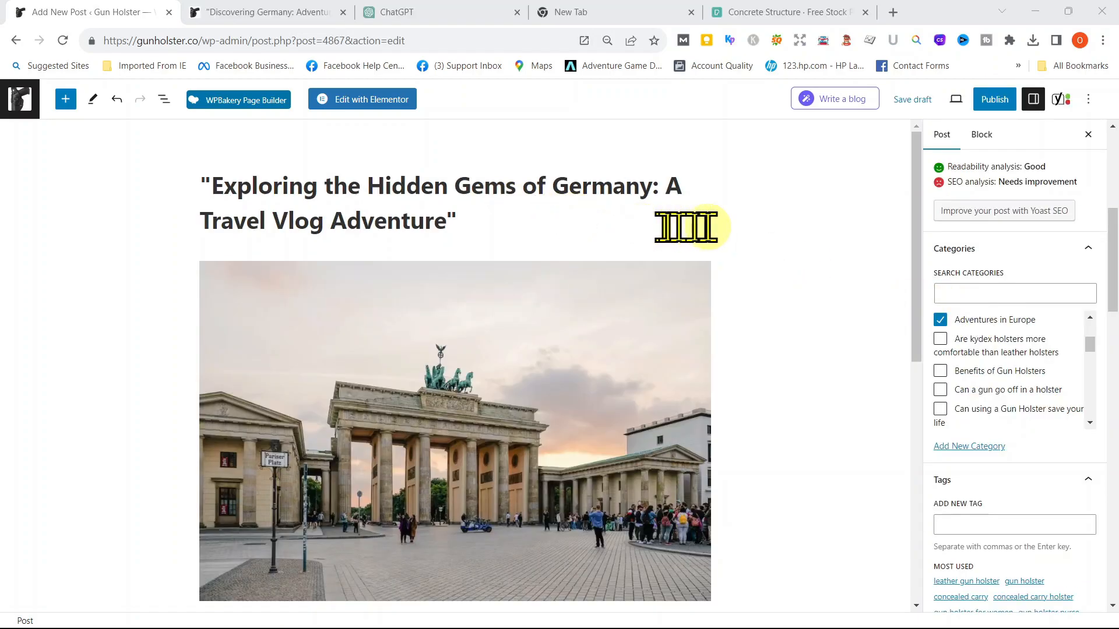
Assign the existing Germany tag to the Exploring the Hidden Gems of Germany travel vlog post and publish the post.
scroll(744, 294, down, 6)
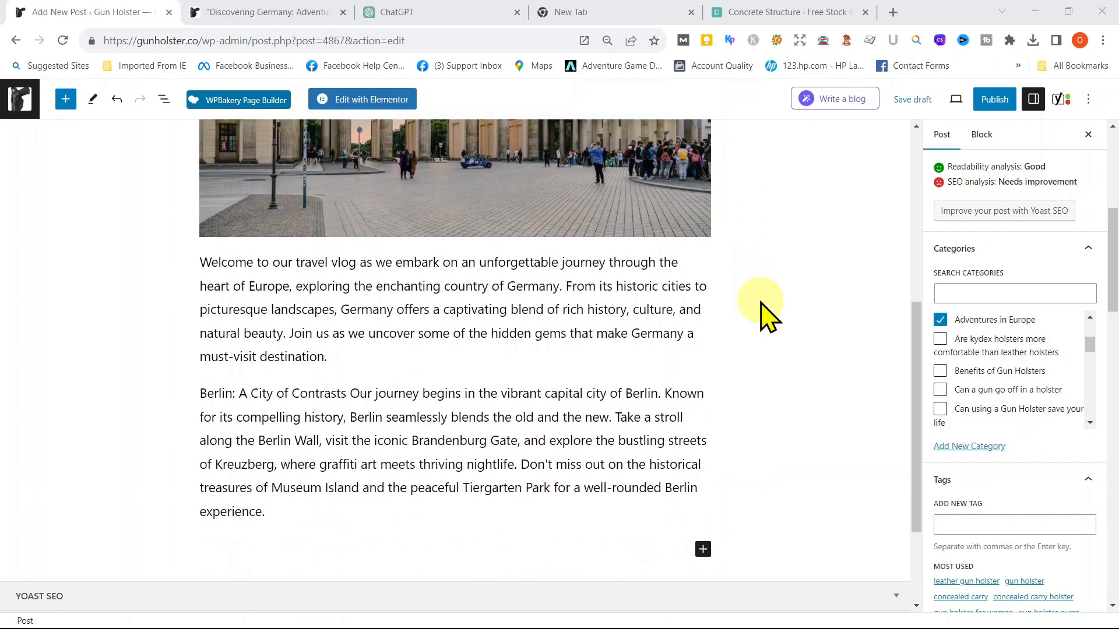
scroll(761, 312, up, 6)
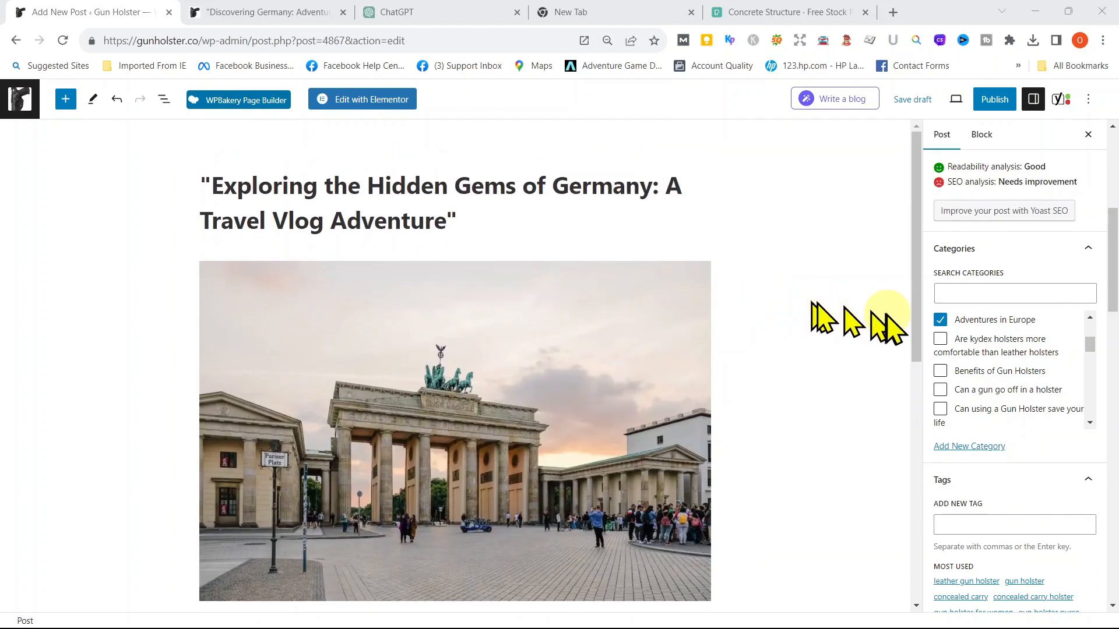
scroll(1090, 460, down, 2)
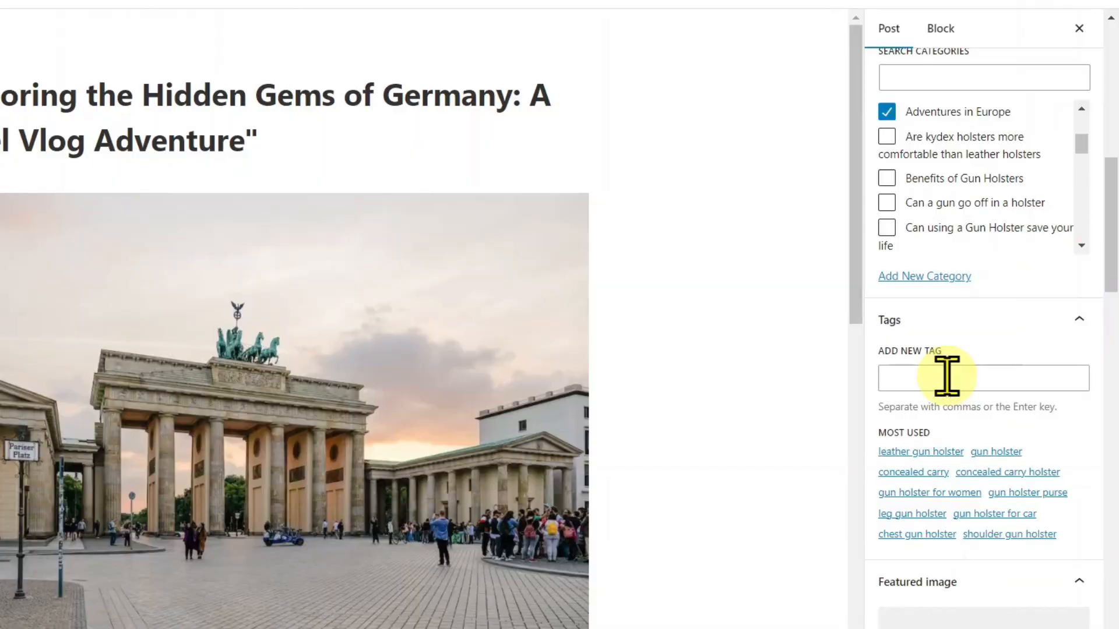
click(986, 401)
text(Ge)
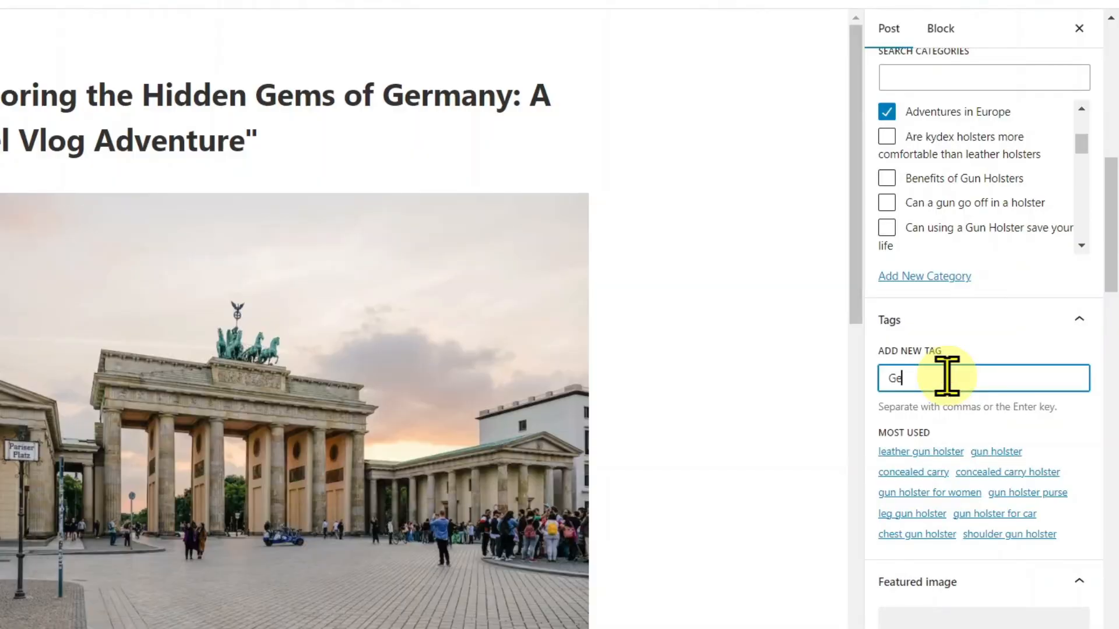
text(rman)
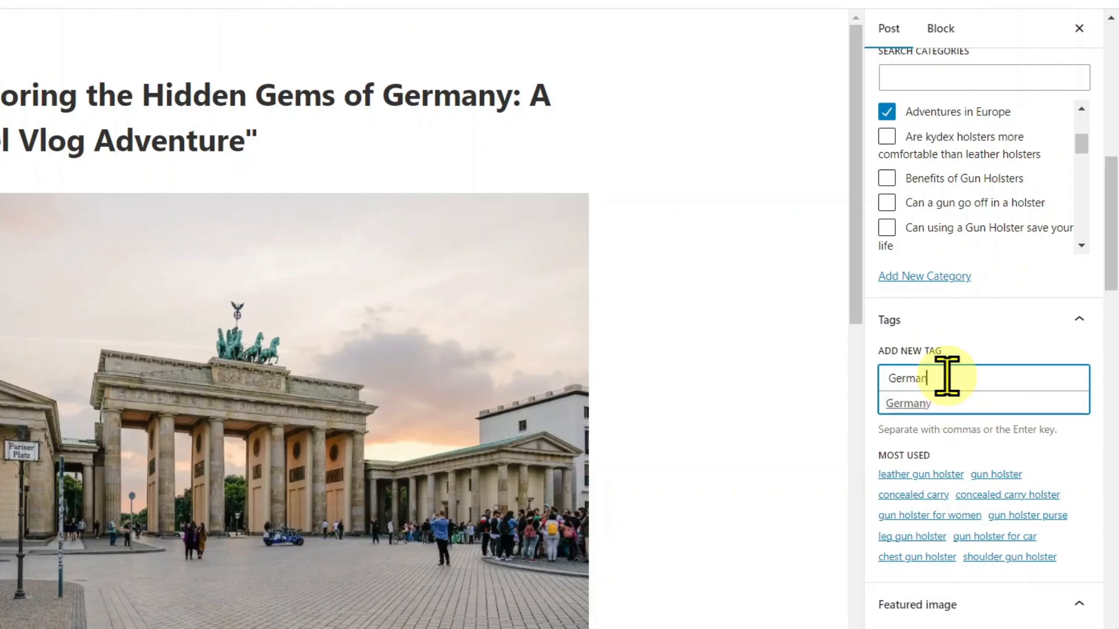
click(917, 403)
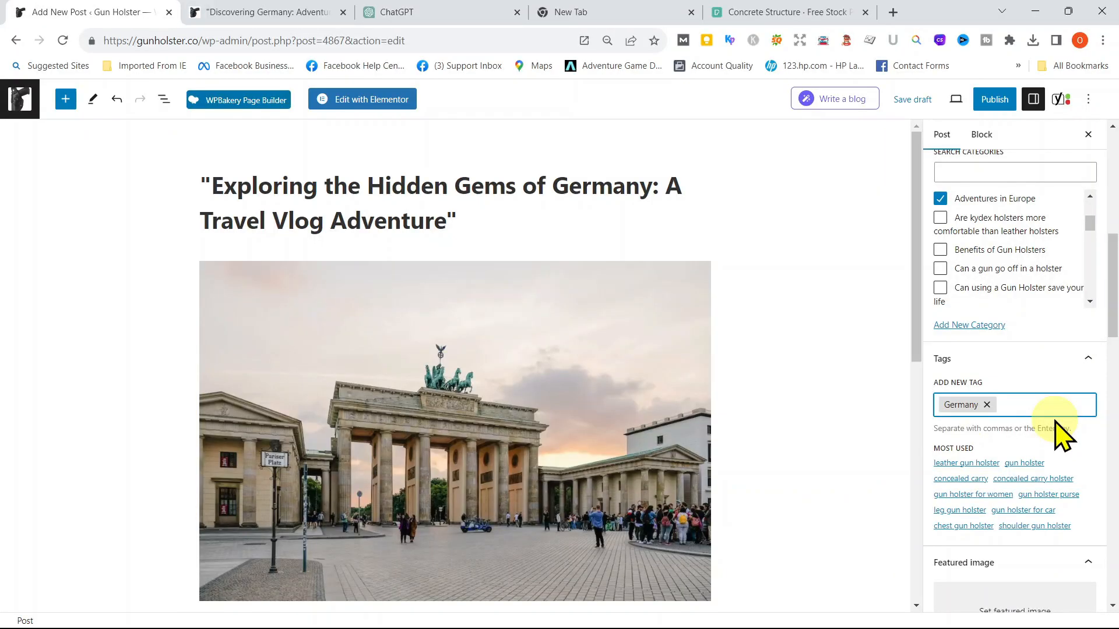
click(994, 100)
click(998, 100)
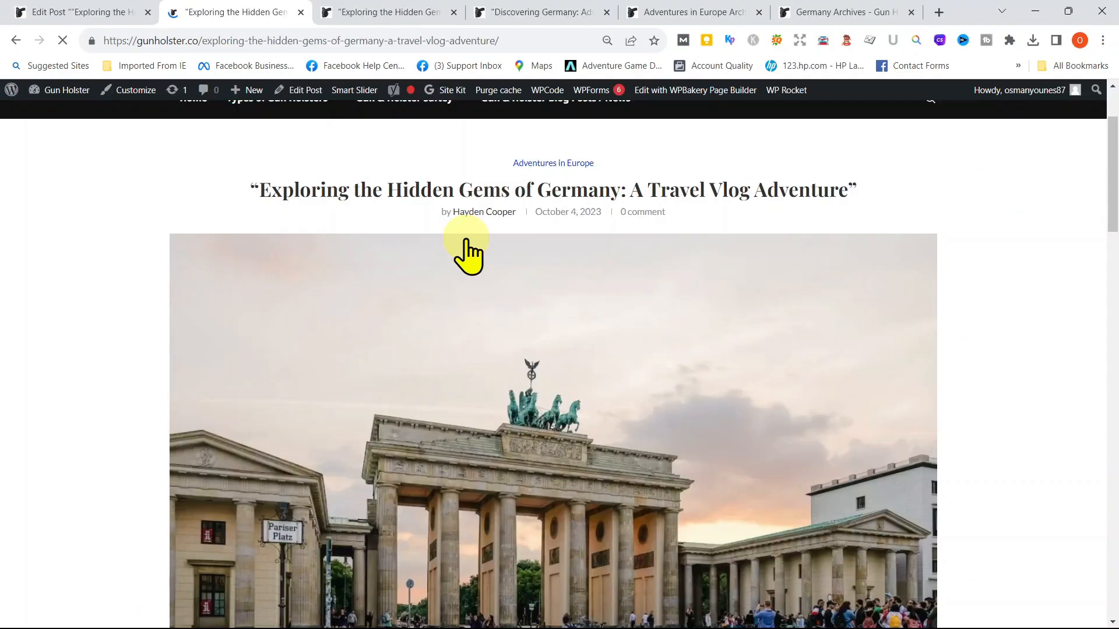
Review the published Hidden Gems of Germany post and follow its Germany tag to the archive of posts sharing it.
scroll(469, 254, down, 10)
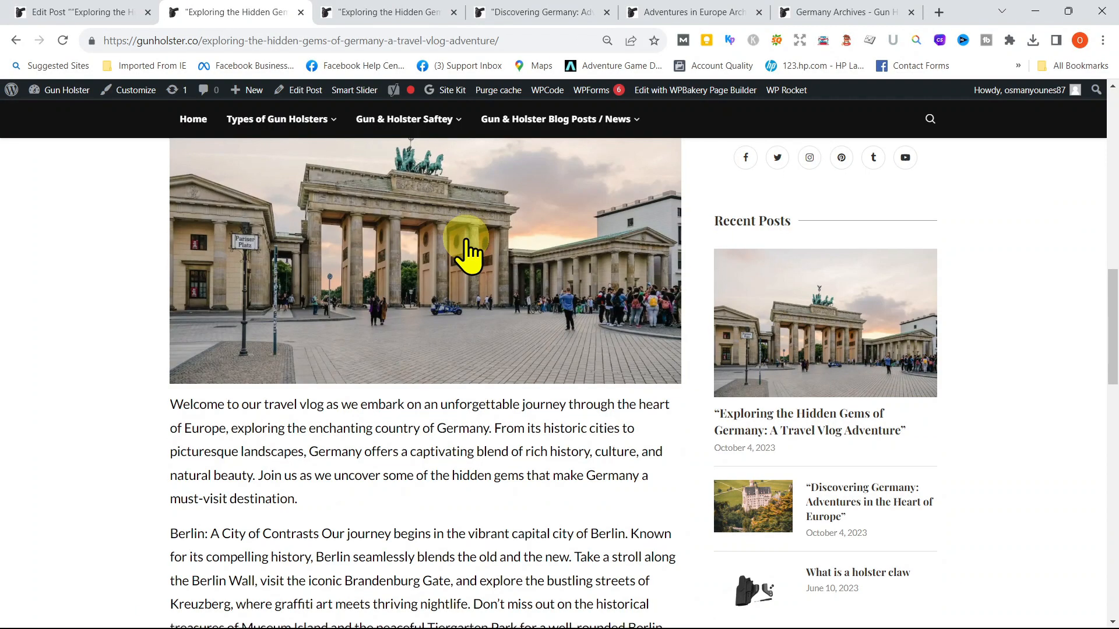
scroll(469, 253, down, 4)
scroll(469, 254, up, 4)
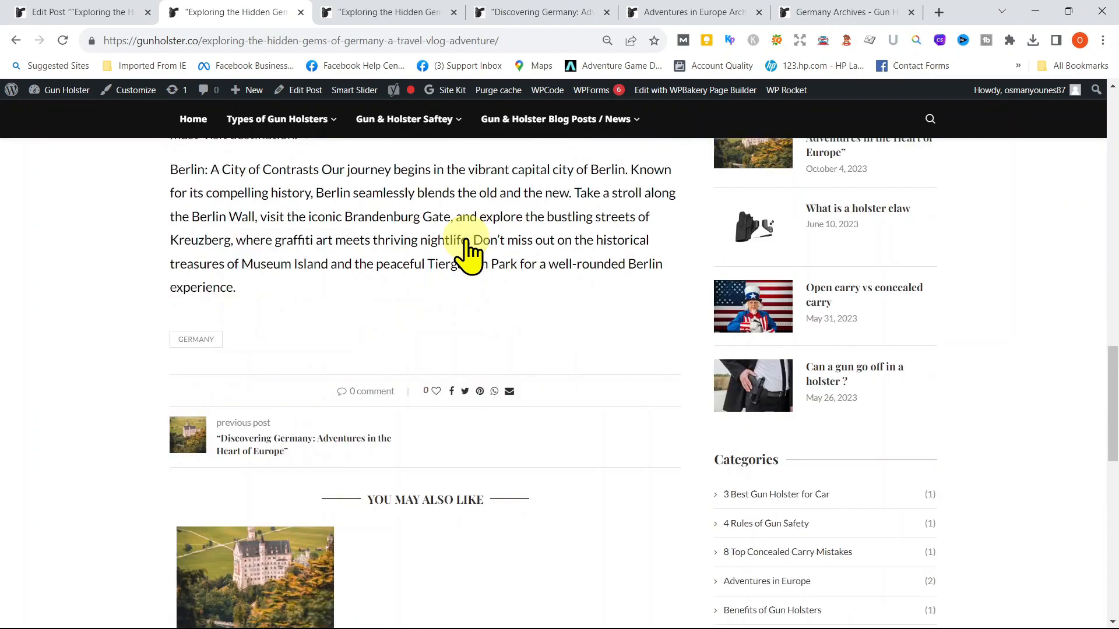
scroll(469, 254, up, 2)
scroll(467, 251, down, 2)
click(202, 460)
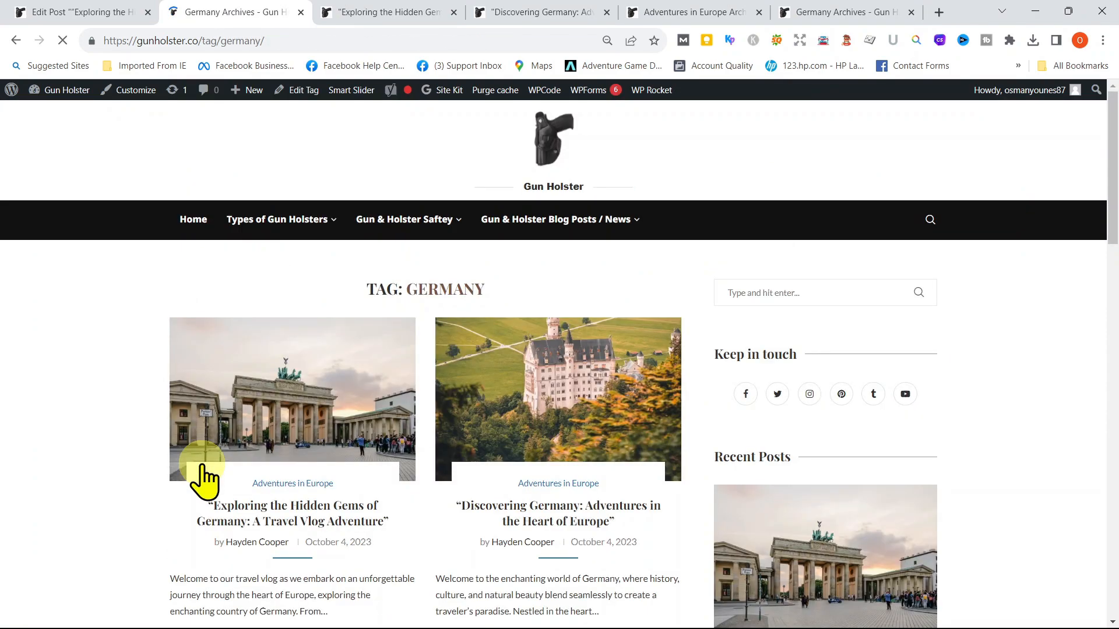
scroll(921, 355, down, 2)
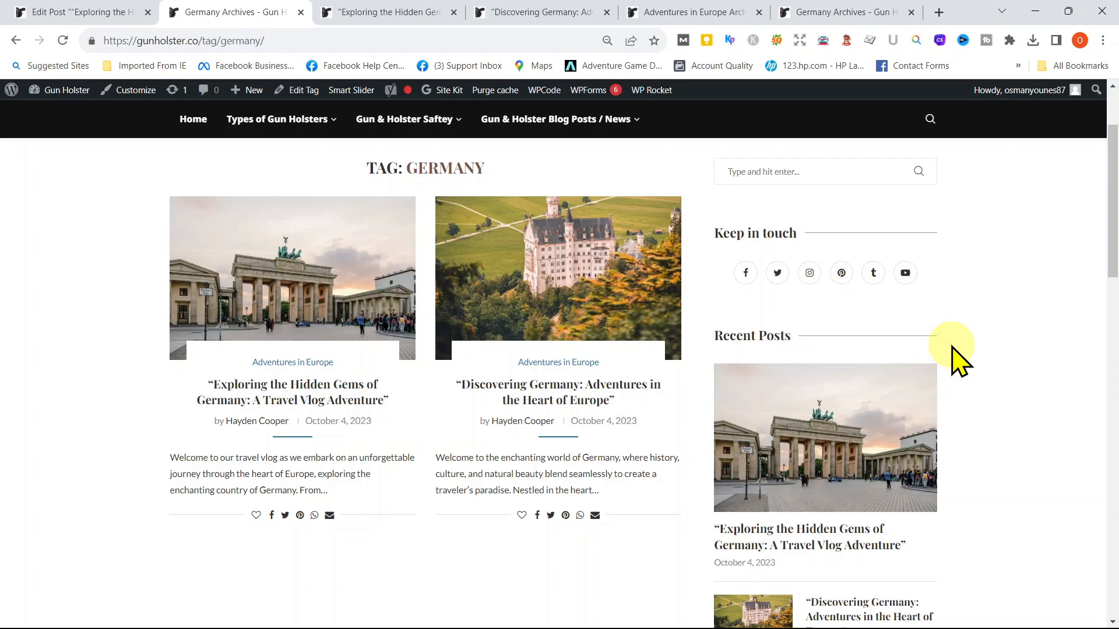
Reopen the Hidden Gems of Germany post, read through to its end, and view the Germany tag archive again.
click(925, 372)
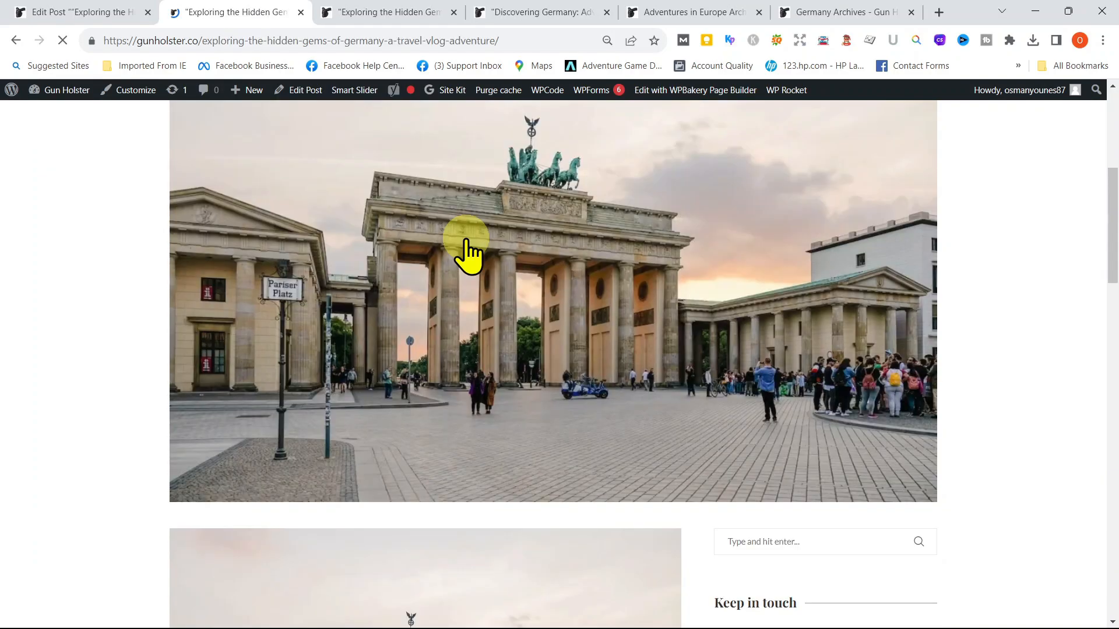
scroll(467, 251, down, 8)
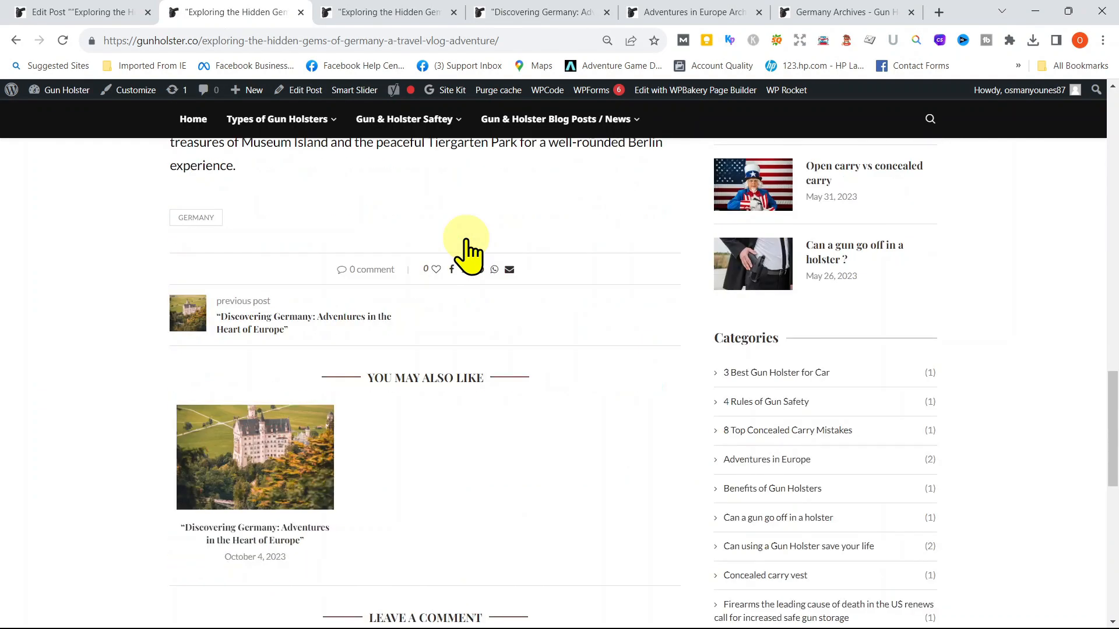
scroll(466, 240, up, 4)
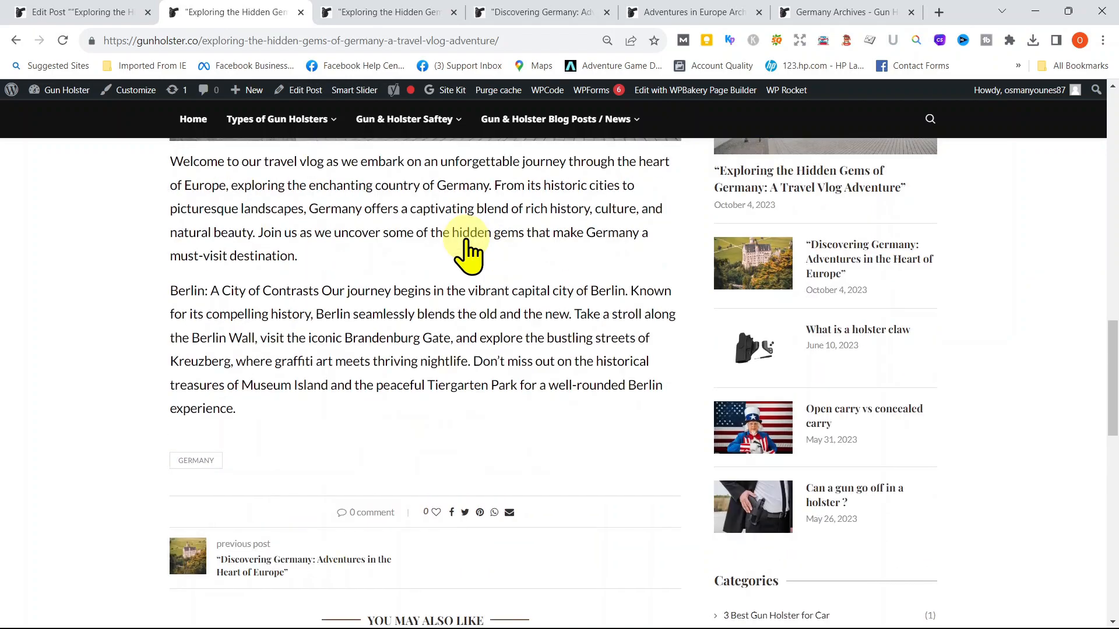
scroll(468, 251, up, 2)
scroll(467, 250, down, 2)
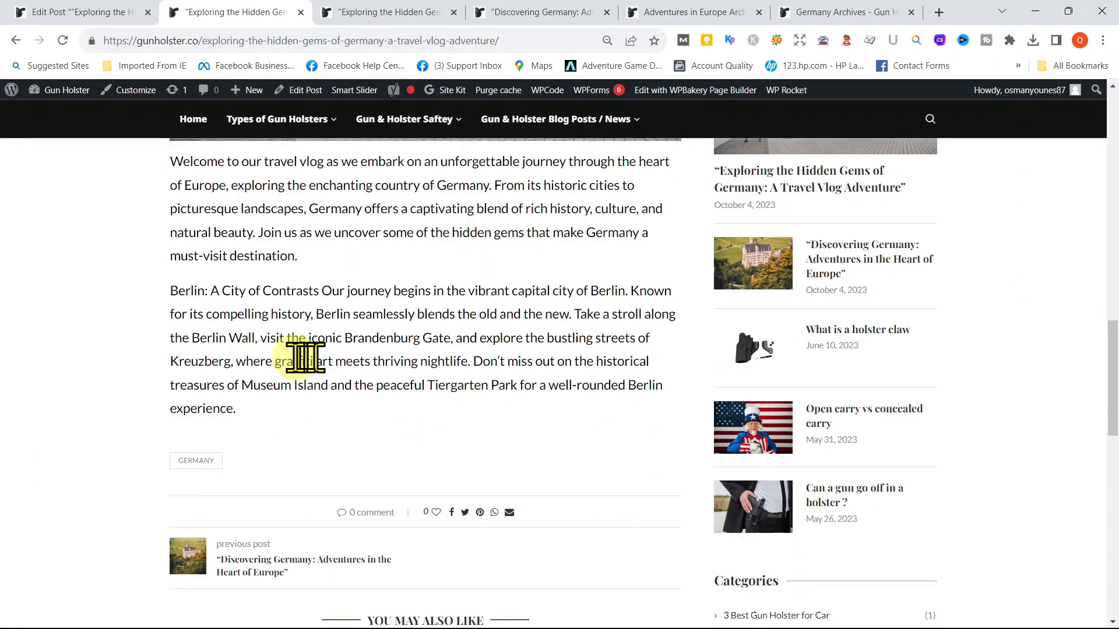
click(200, 462)
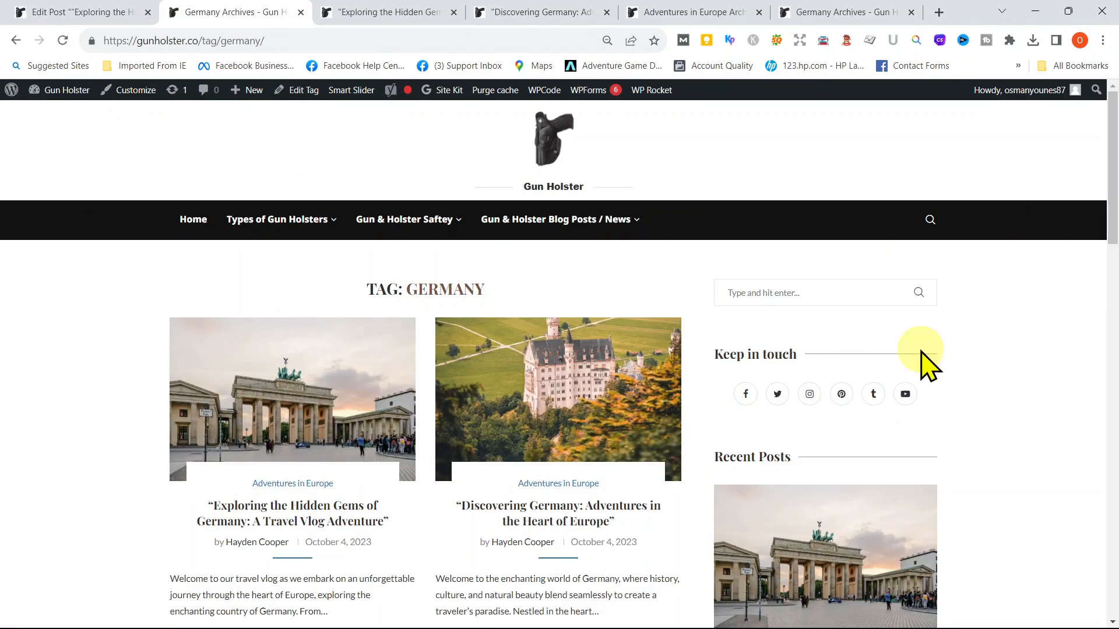
scroll(925, 362, down, 2)
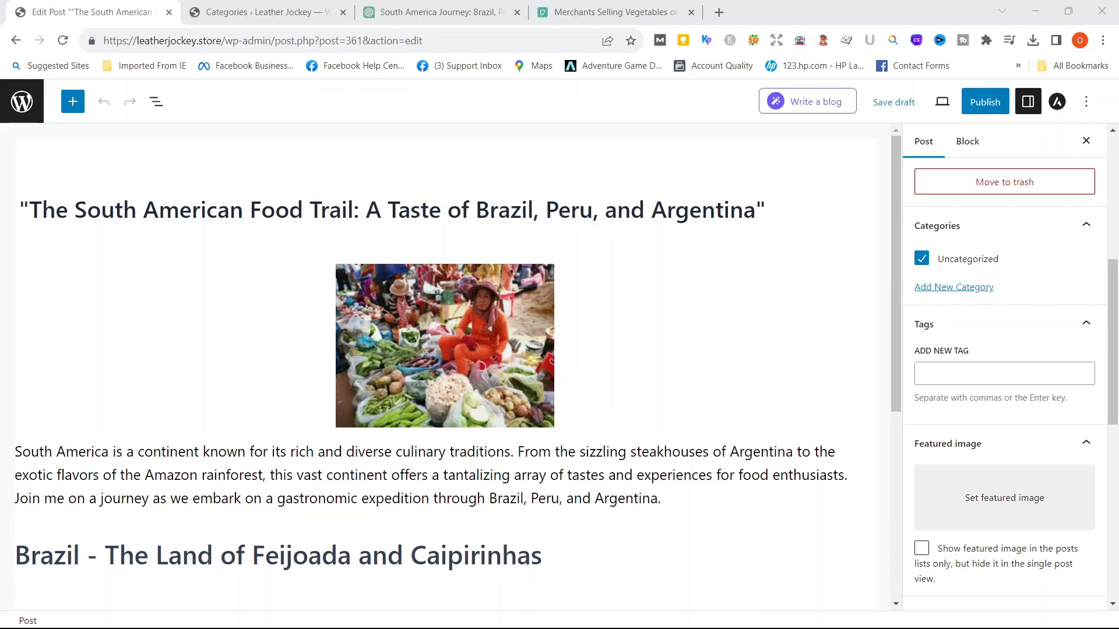
Create the category South American Food for the South American Food Trail post and remove its Uncategorized category.
scroll(804, 228, down, 1)
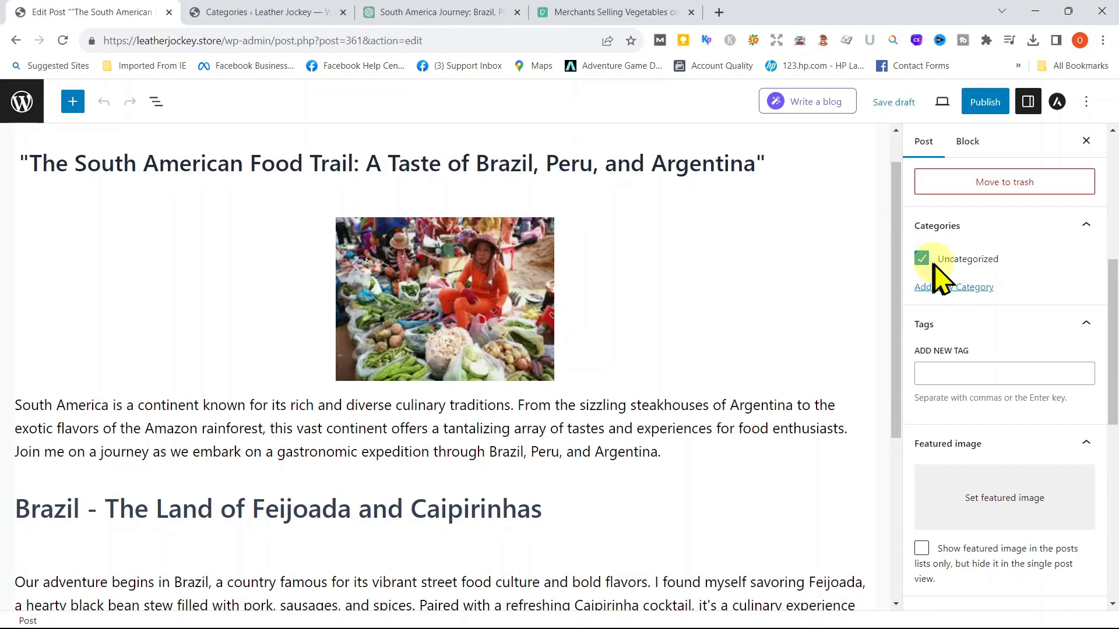
click(970, 287)
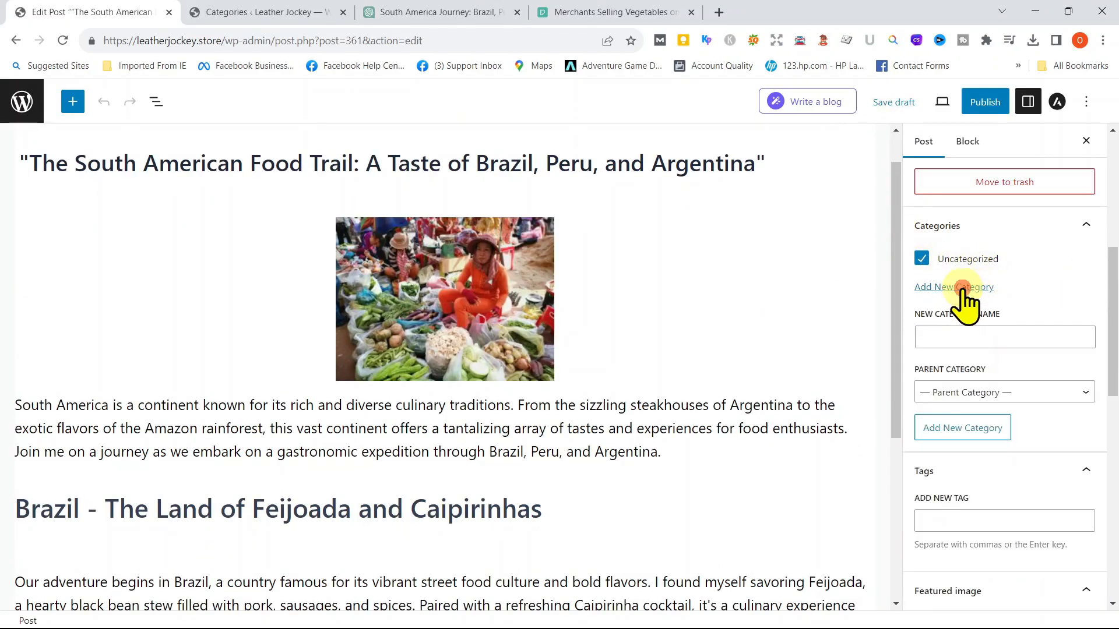
click(998, 335)
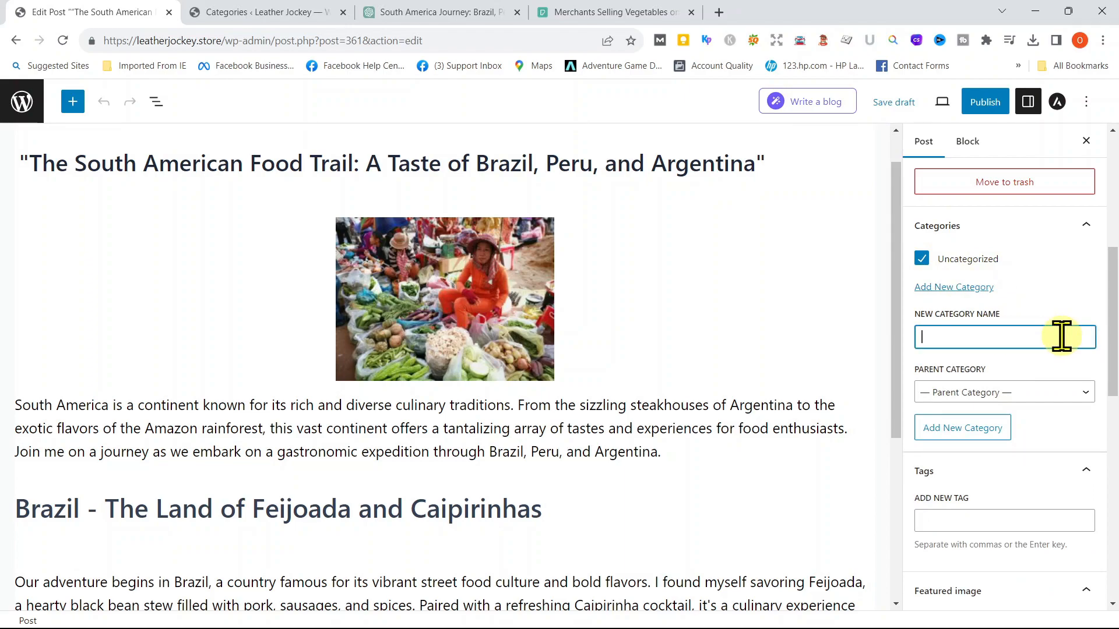
text(South American Food)
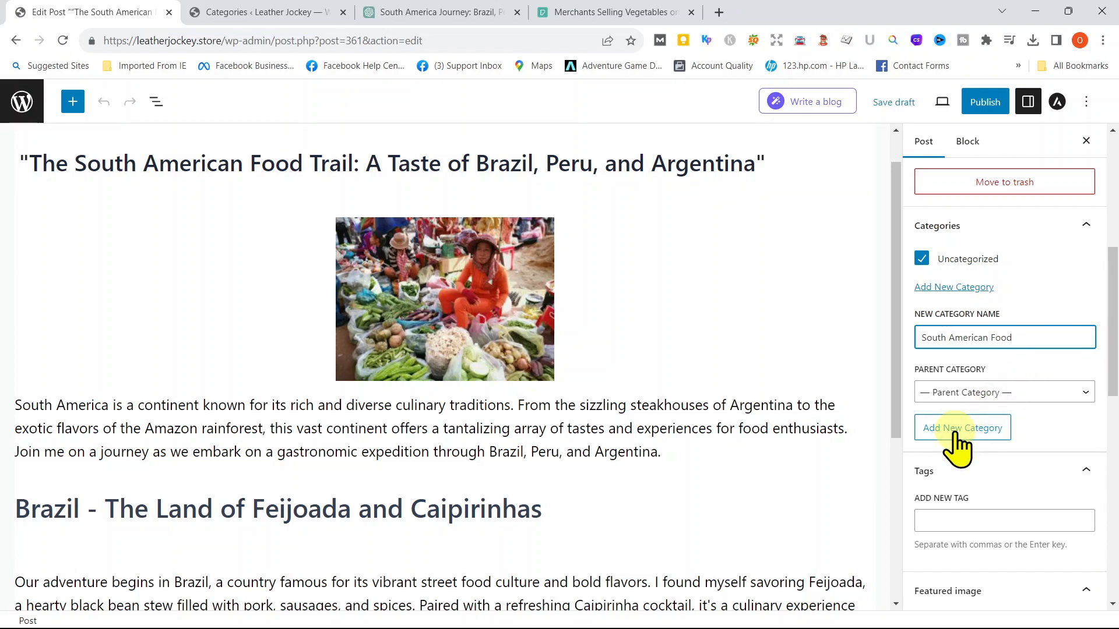
click(956, 431)
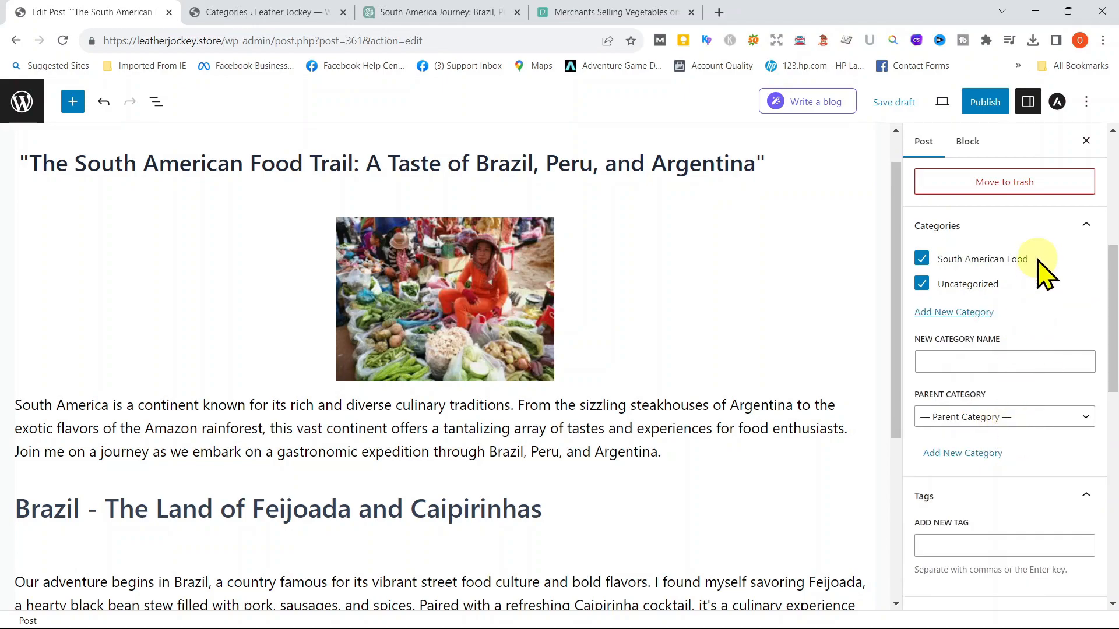
click(922, 285)
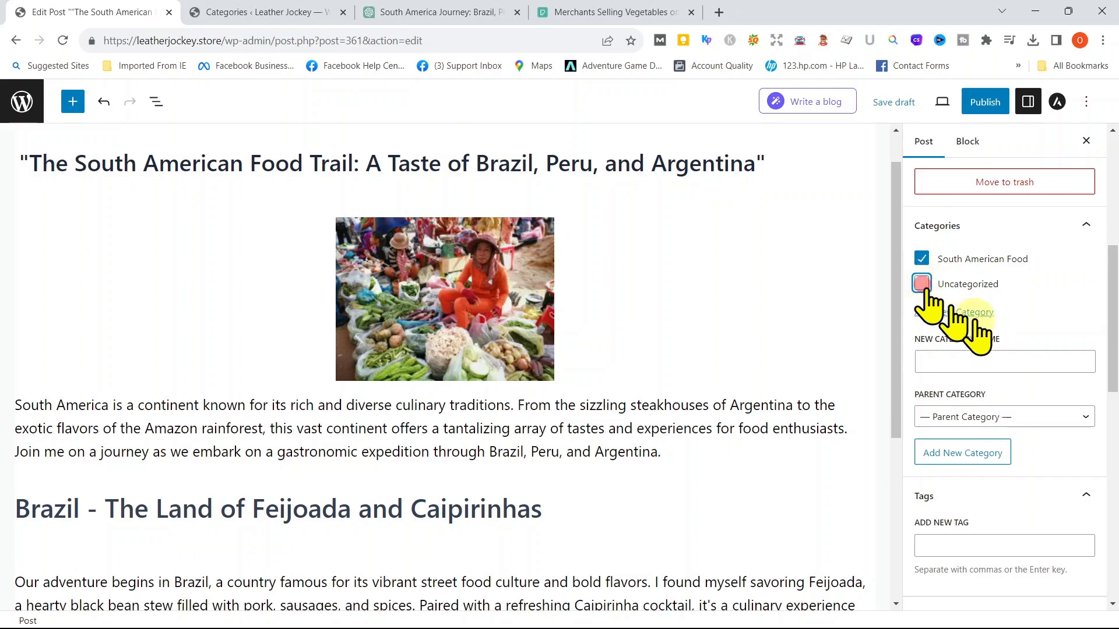
Add the tags Brazil and food poisoning to the South American Food Trail post.
scroll(994, 460, down, 2)
click(961, 427)
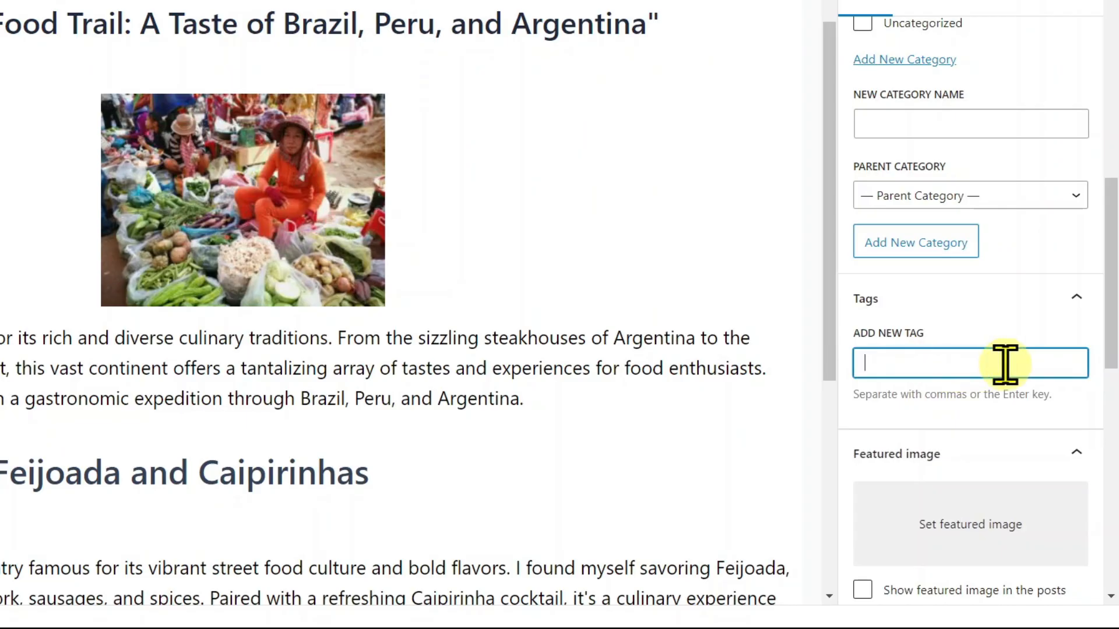
text(Brazil)
key(Return)
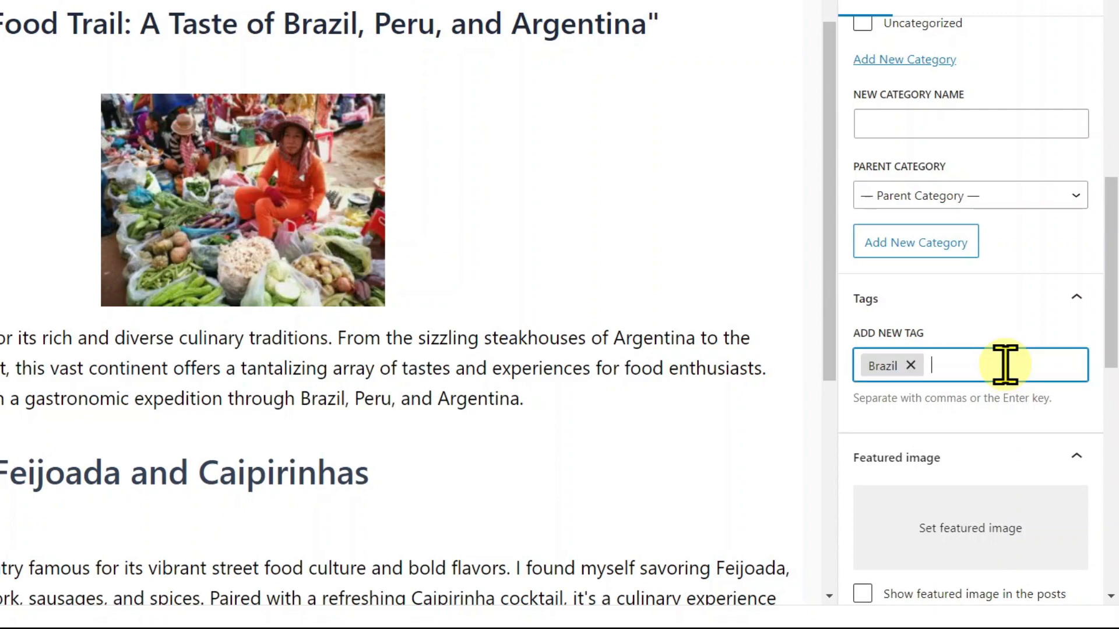
text(food poisoning)
key(Return)
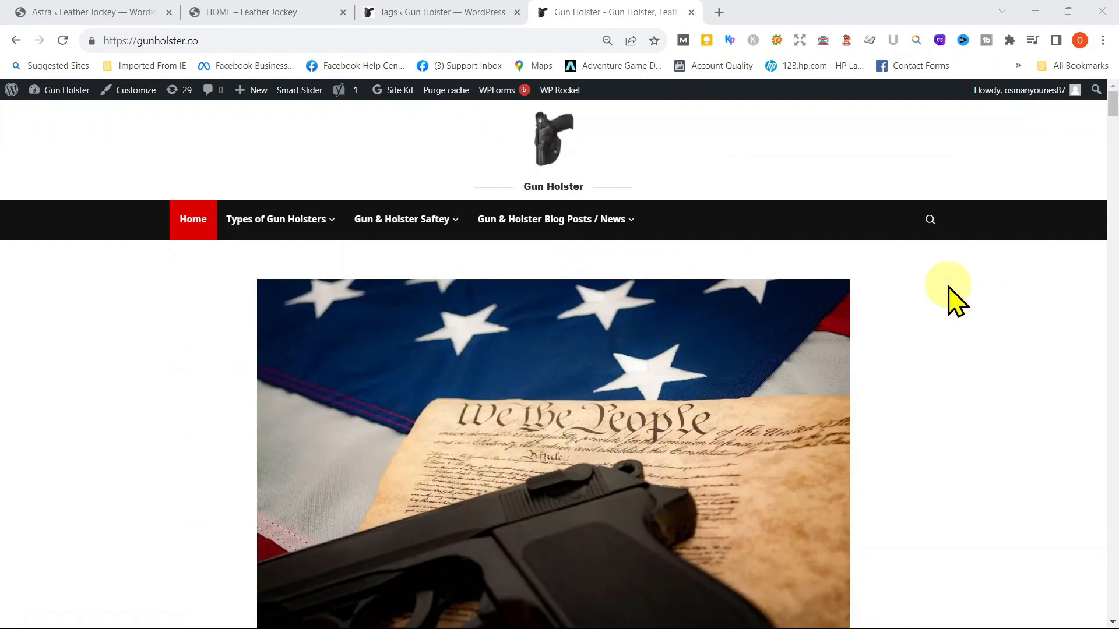
Look through the Gun Holster homepage, including its blog posts and the sidebar's category list.
scroll(989, 317, down, 15)
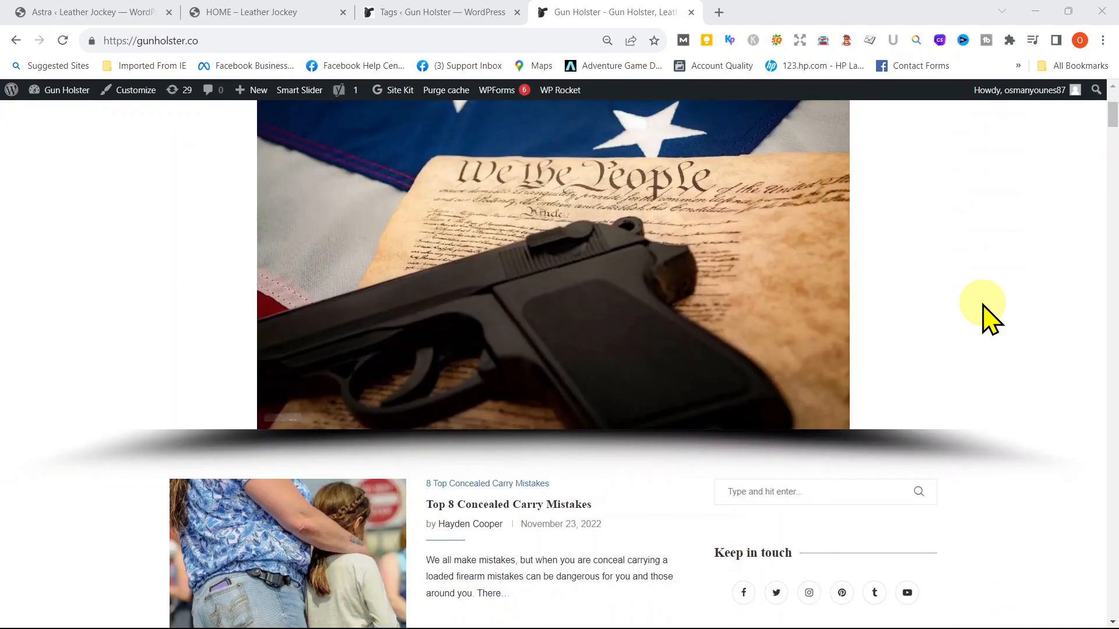
scroll(990, 319, down, 20)
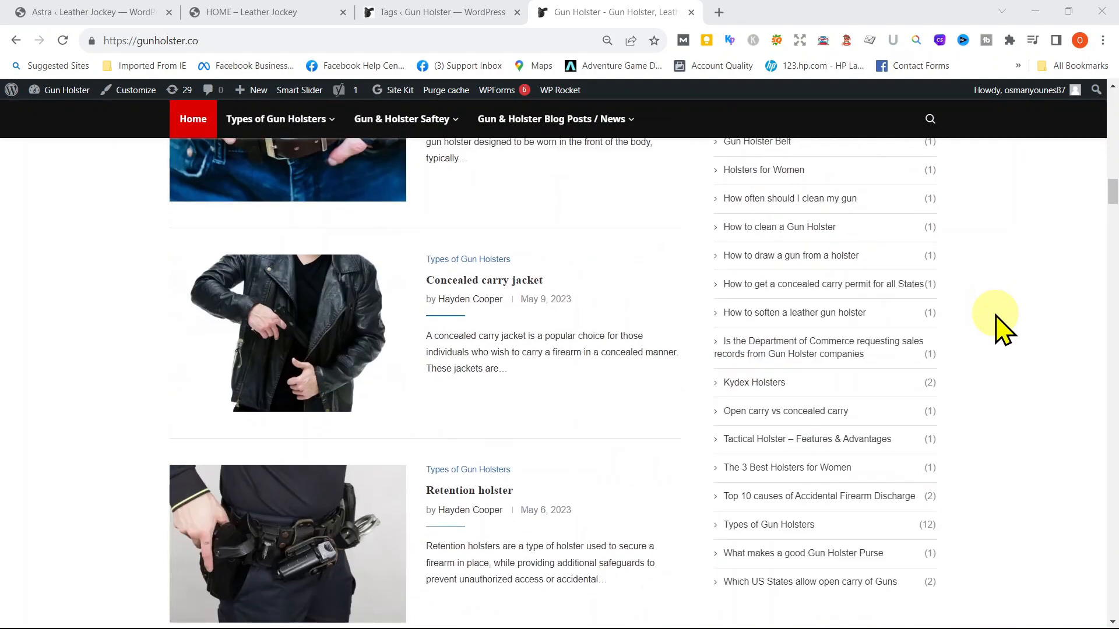
scroll(998, 328, down, 20)
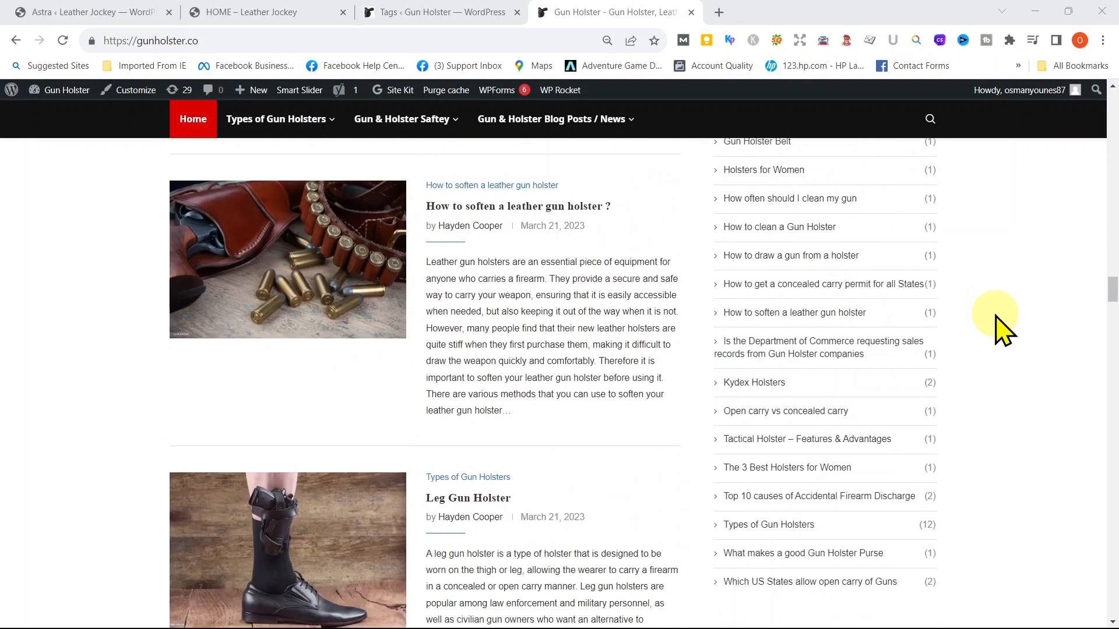
scroll(995, 320, up, 20)
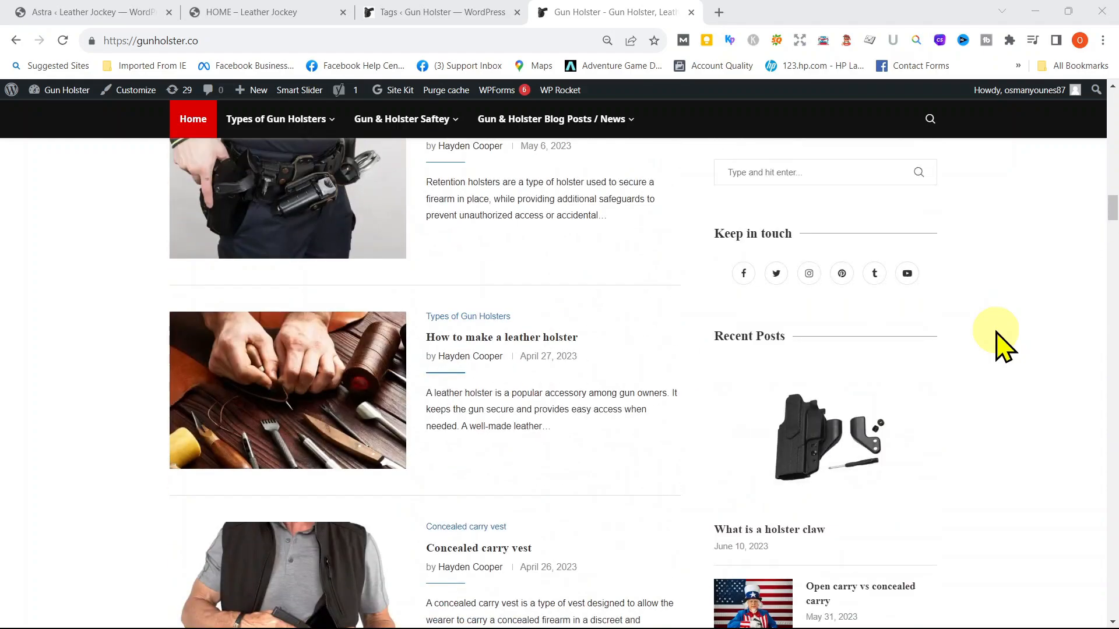
scroll(997, 334, up, 20)
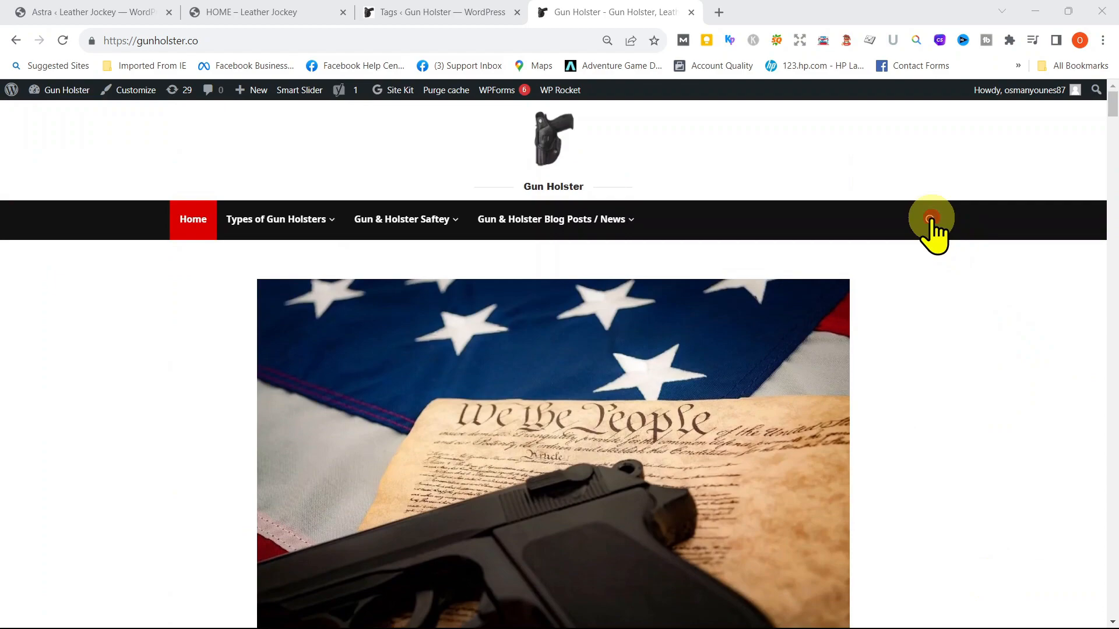
Search the Gun Holster site for "concealed carry" and review the matching posts.
click(931, 219)
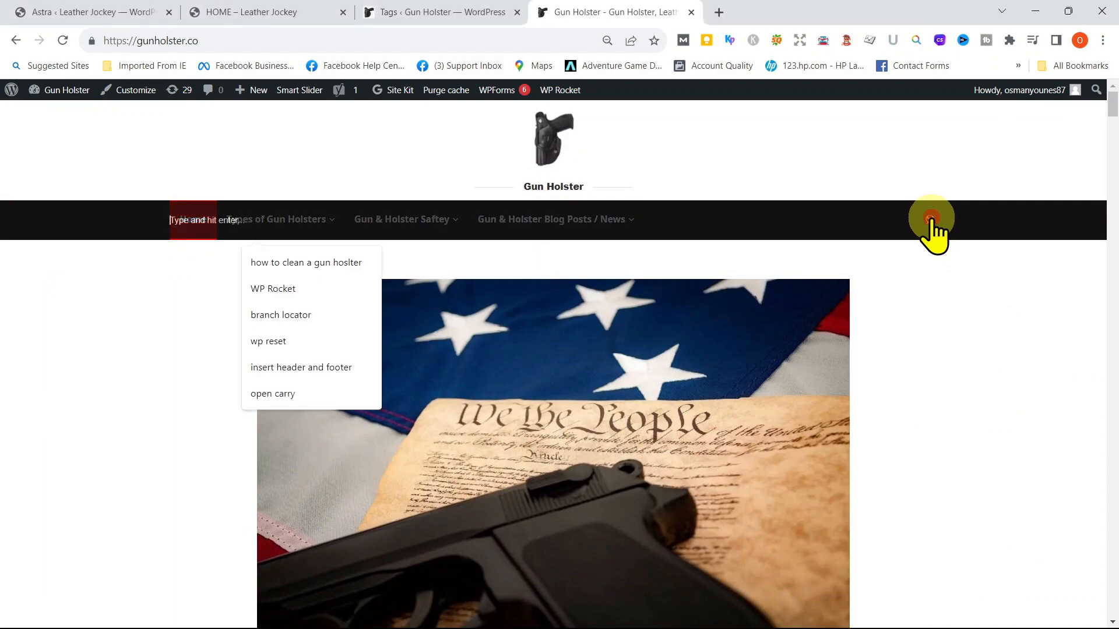
click(261, 216)
text(concealed)
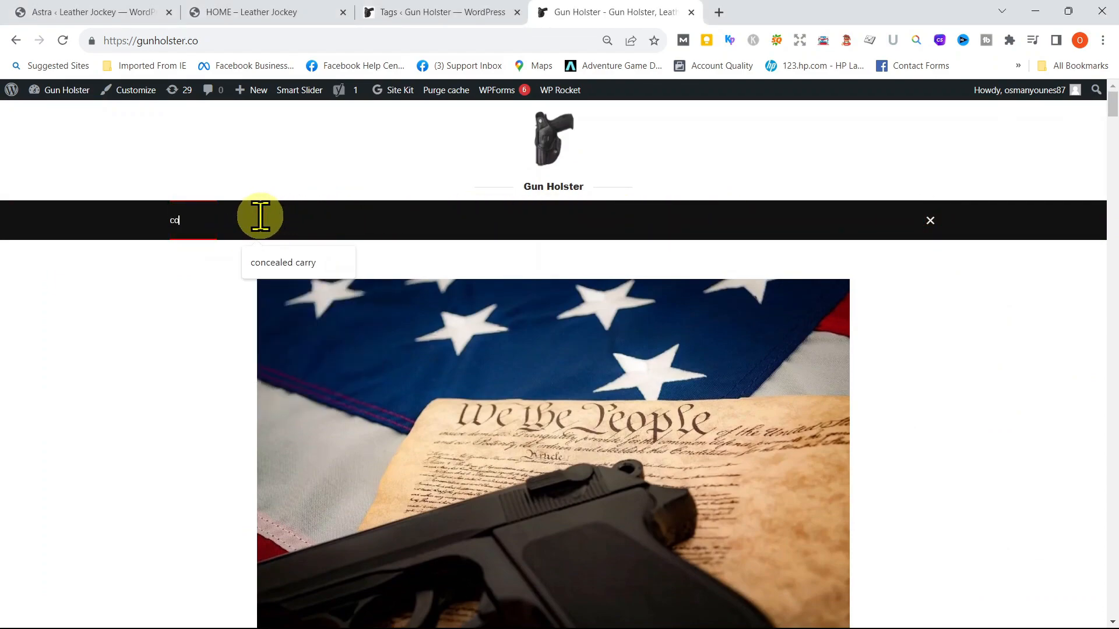
text( carry)
key(Return)
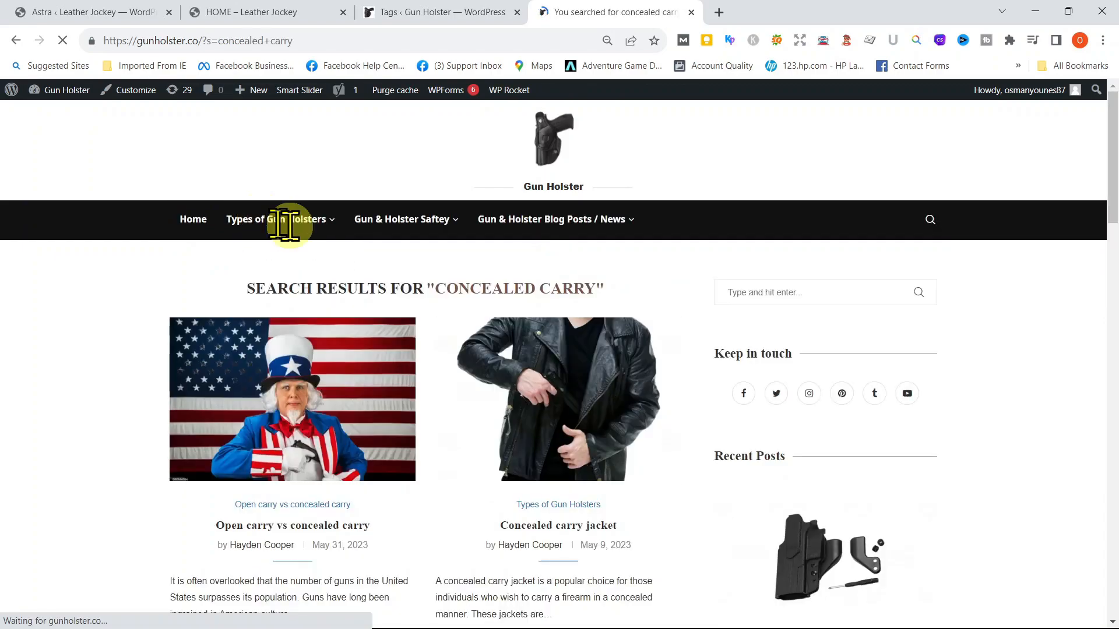
mouse_move(421, 250)
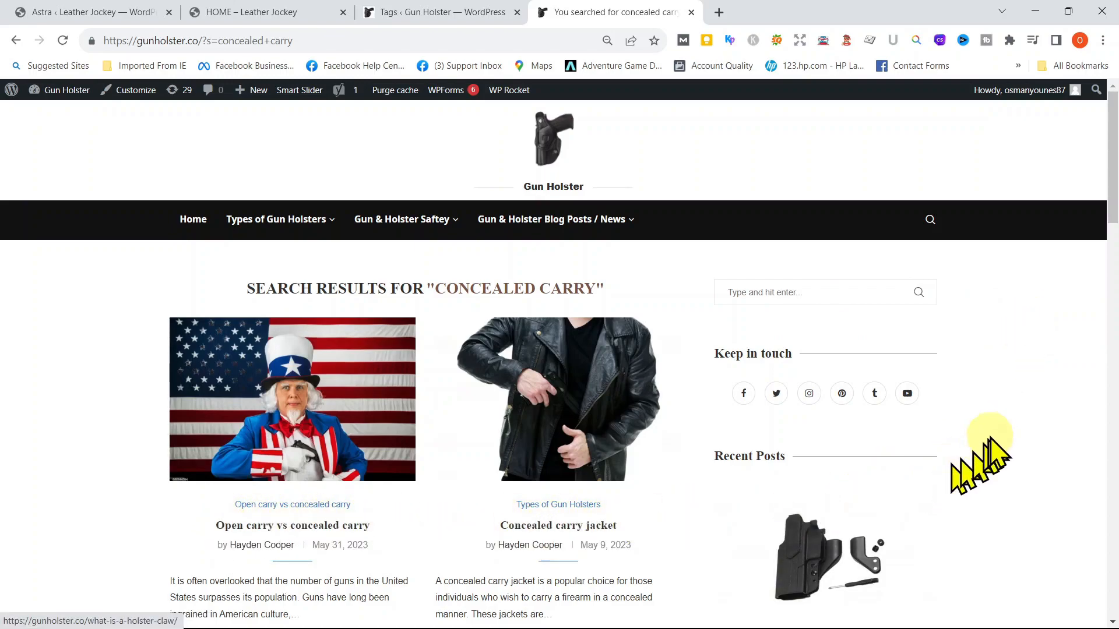
scroll(985, 461, down, 6)
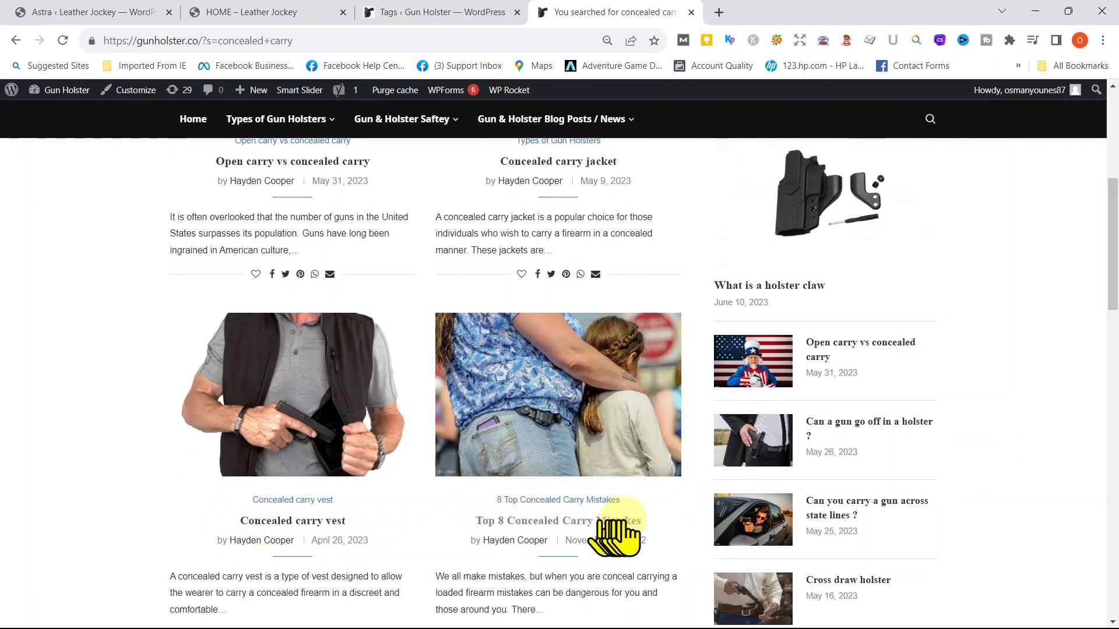
scroll(1027, 342, up, 2)
scroll(1027, 343, up, 4)
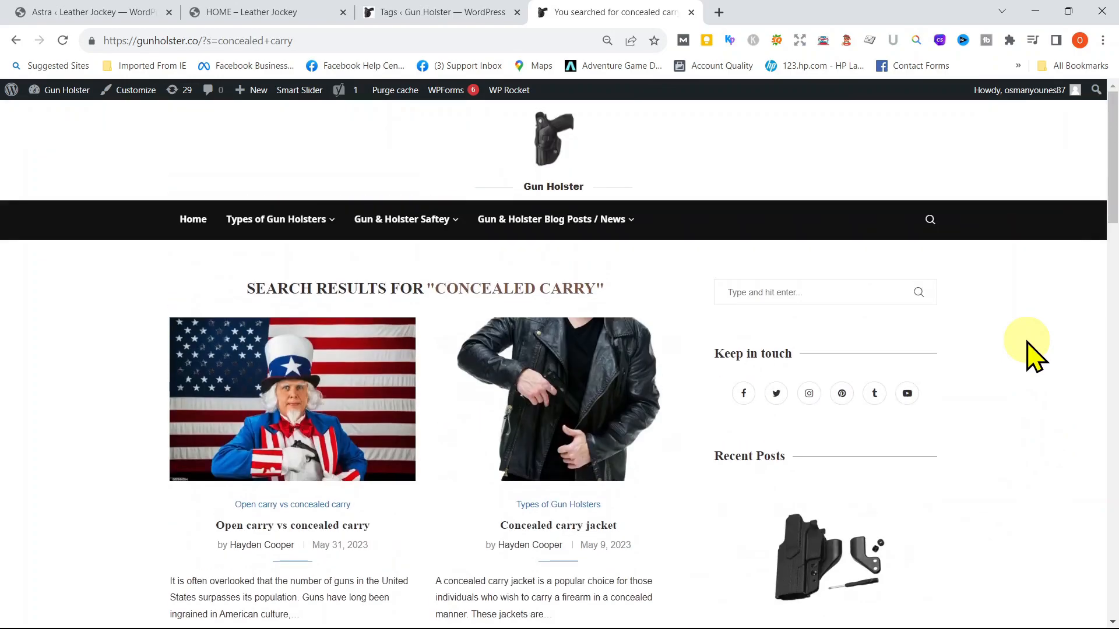
Search the Gun Holster site for "open carry".
click(931, 220)
click(421, 220)
text(open cary)
key(Return)
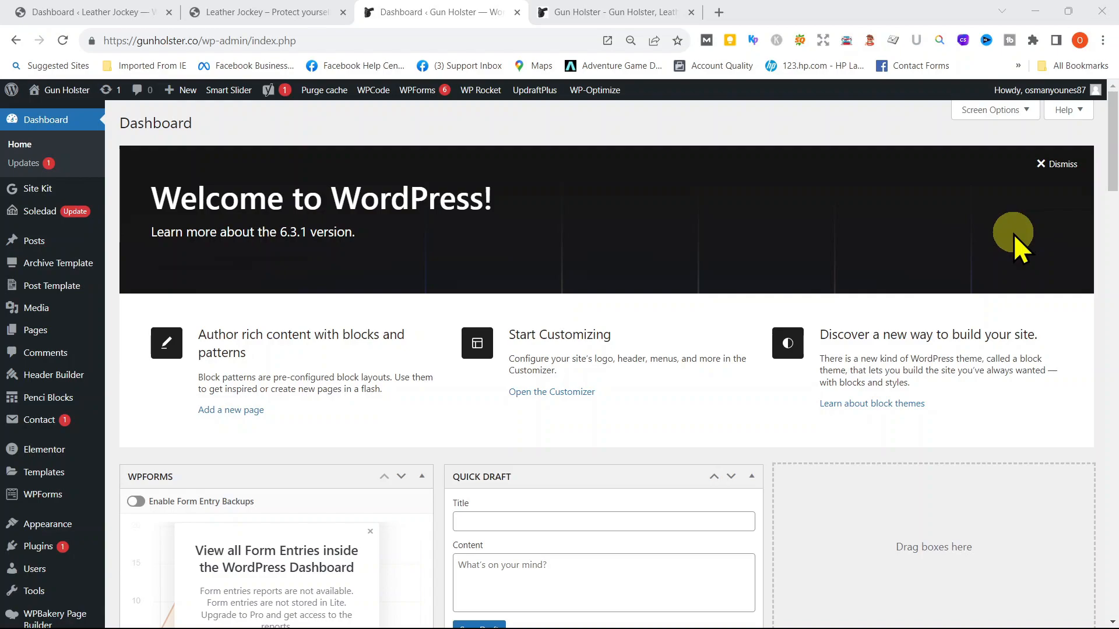
Open the widget management page in the Gun Holster site's WordPress dashboard.
scroll(64, 362, down, 2)
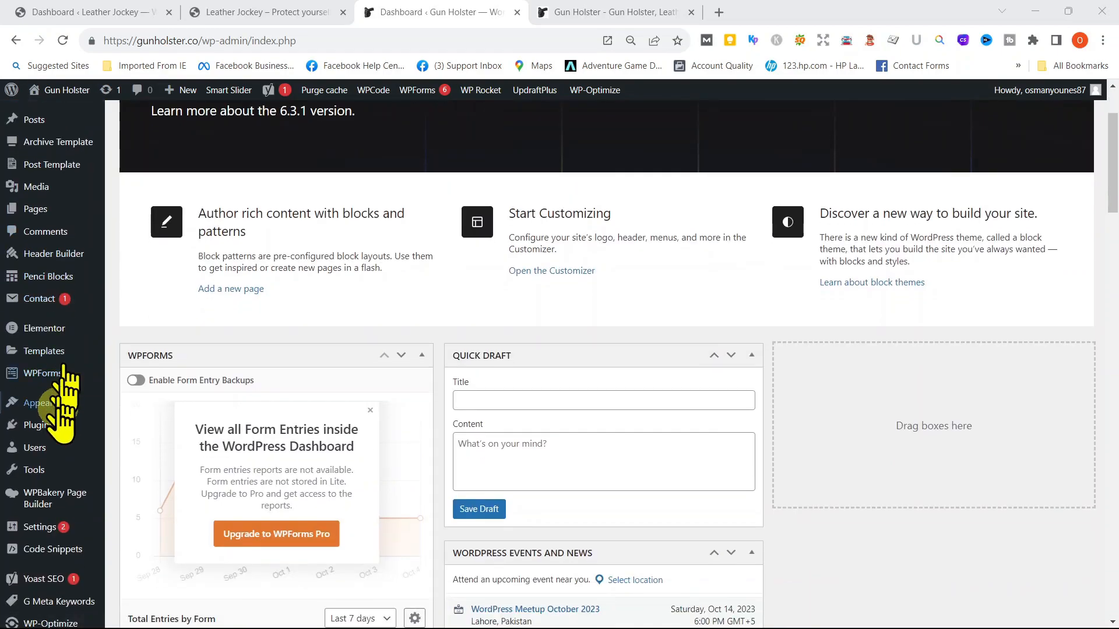
click(51, 405)
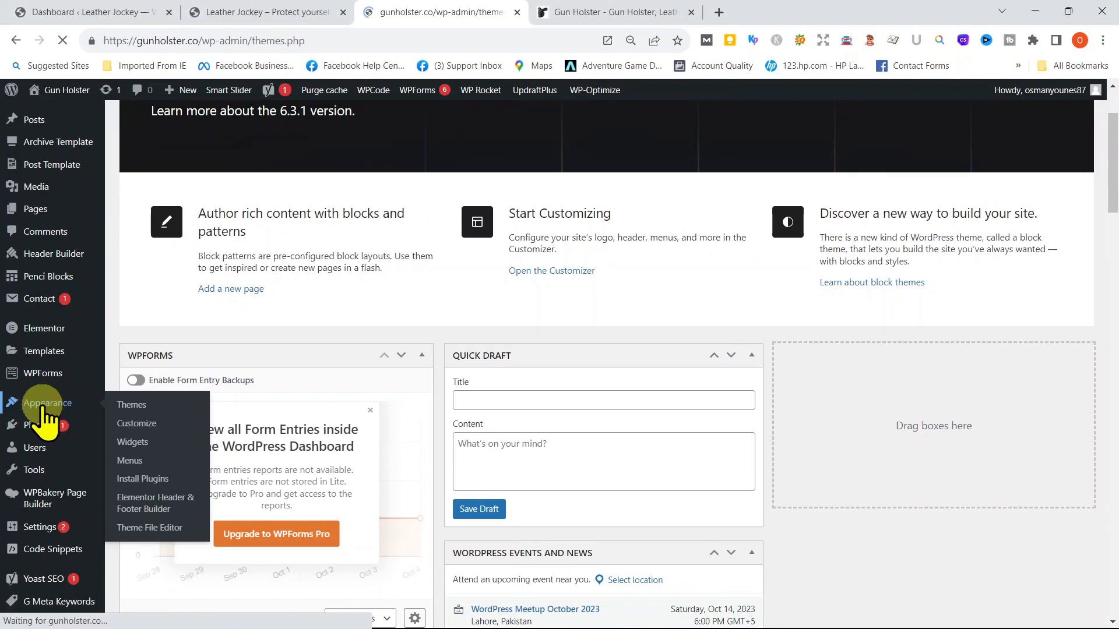
scroll(44, 417, down, 2)
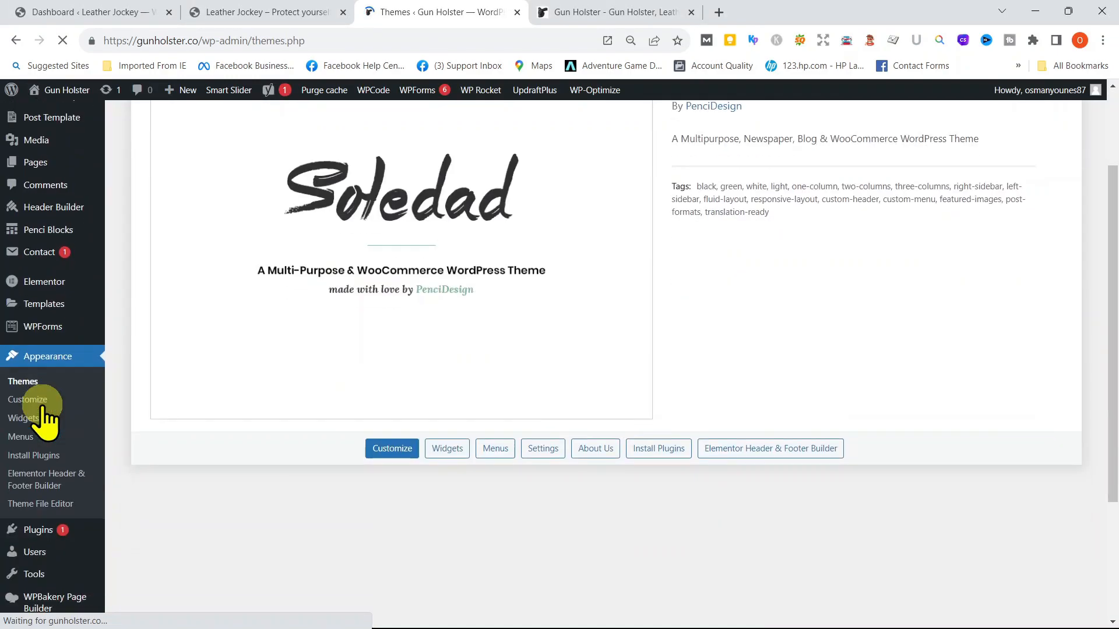
click(22, 420)
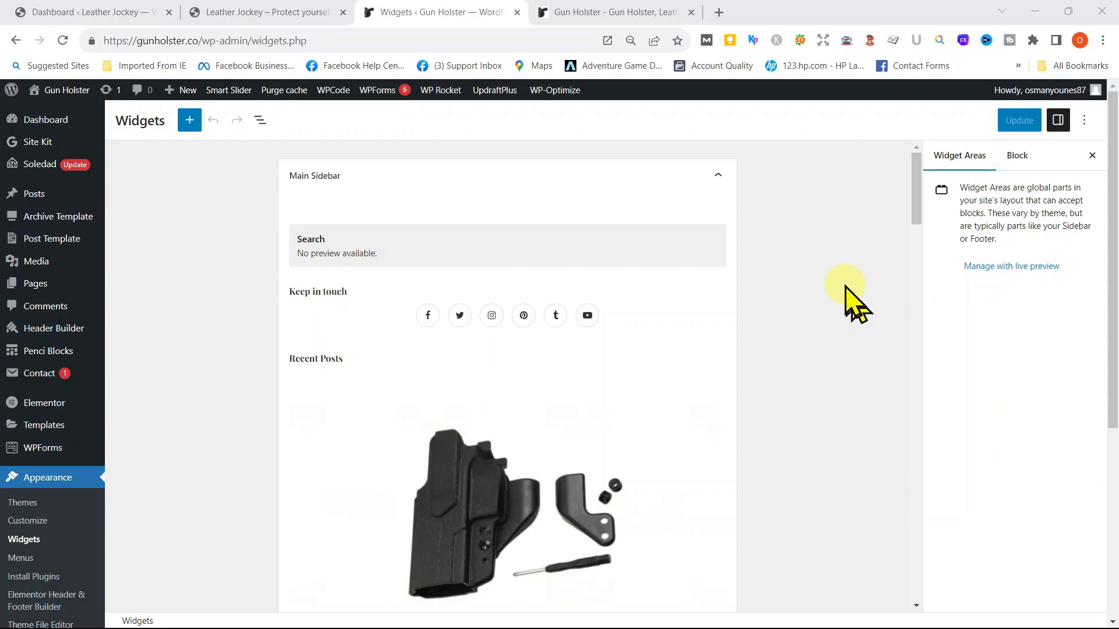
Compare the Main Sidebar widgets with the sidebar on the live Gun Holster homepage, down to its Categories list.
scroll(874, 317, down, 5)
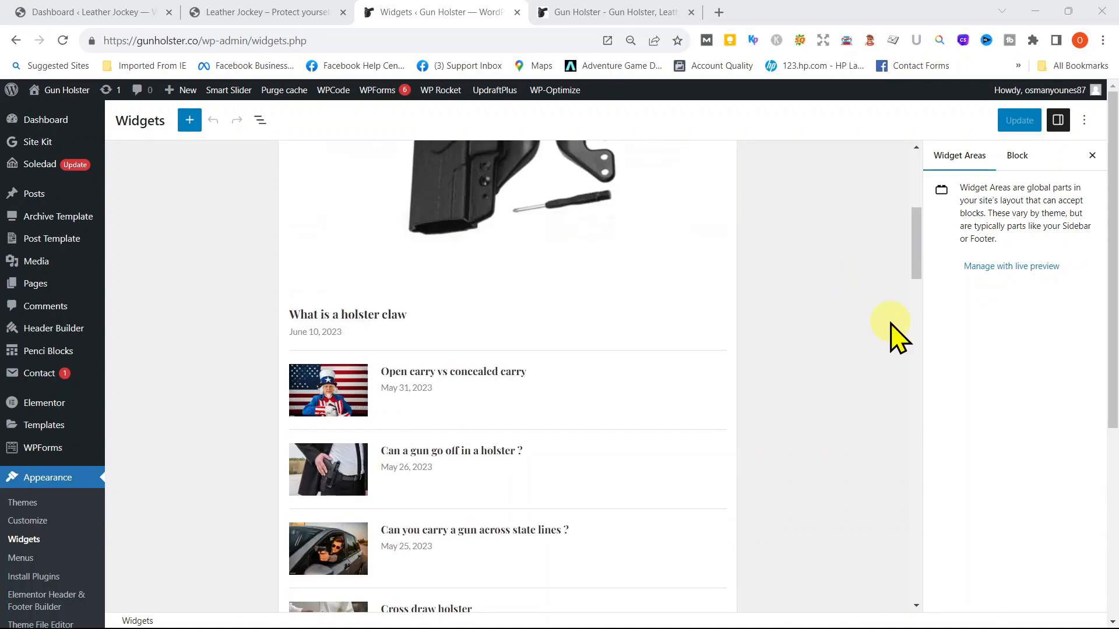
scroll(892, 326, down, 3)
scroll(892, 326, up, 5)
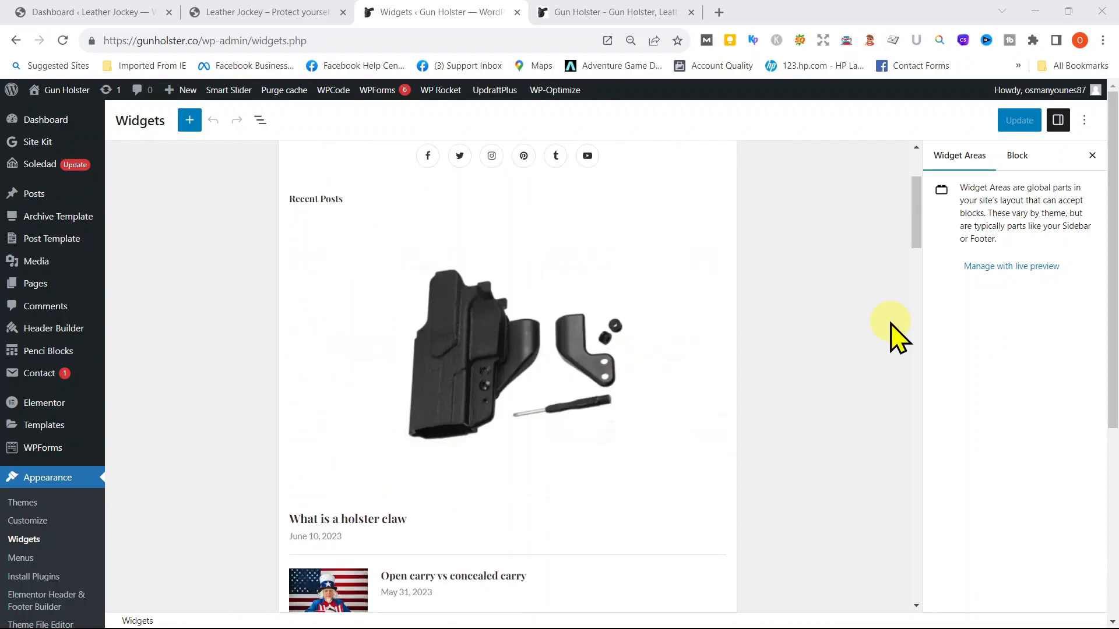
scroll(880, 323, up, 4)
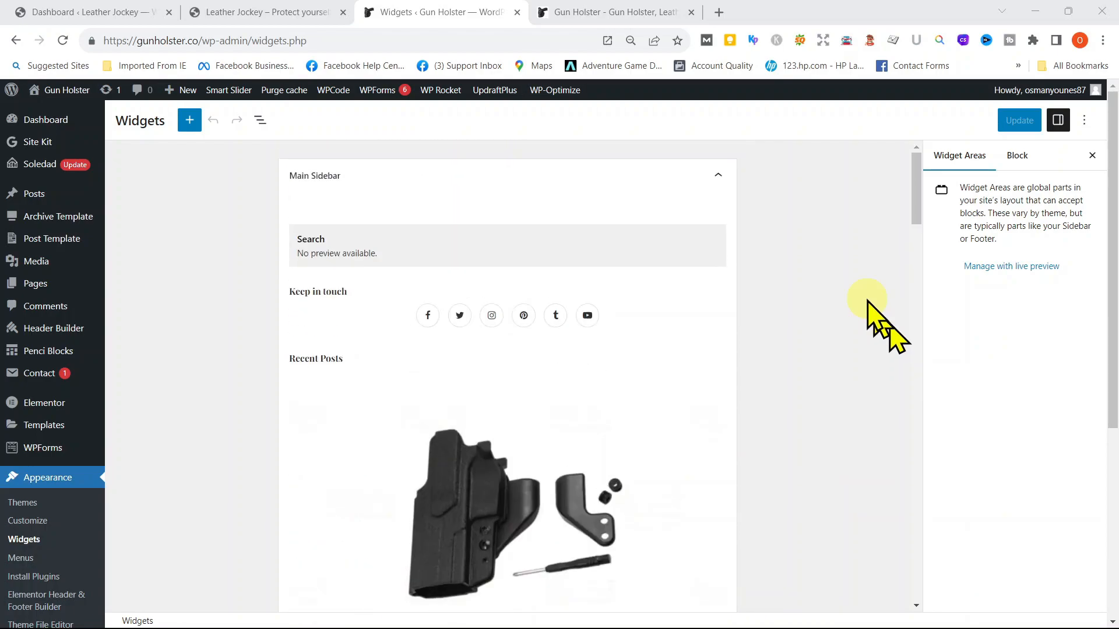
click(625, 13)
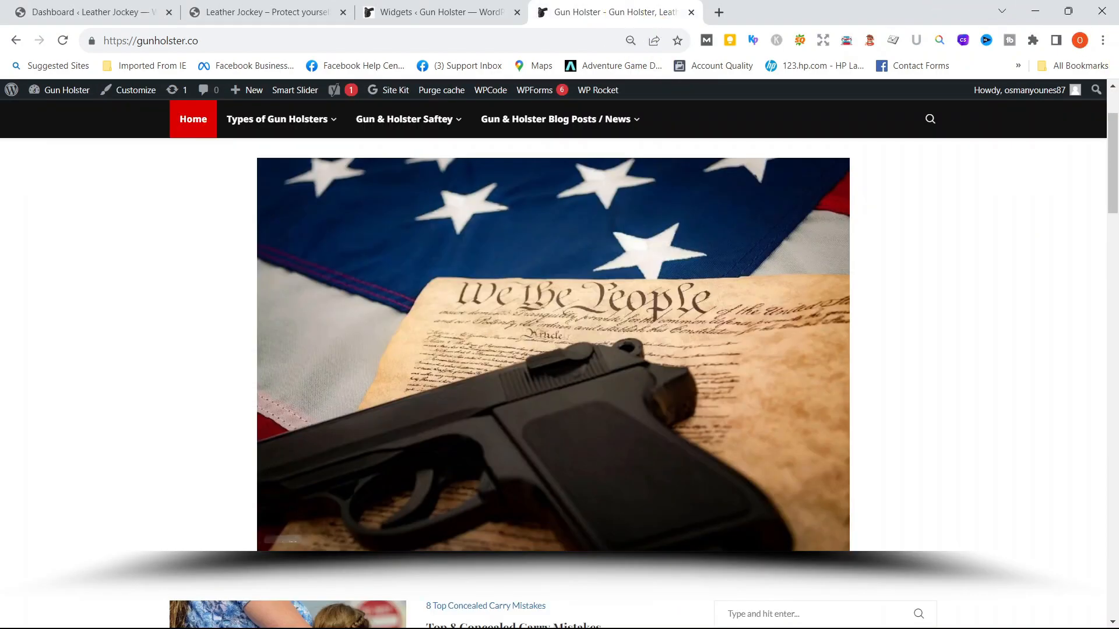
scroll(965, 272, down, 8)
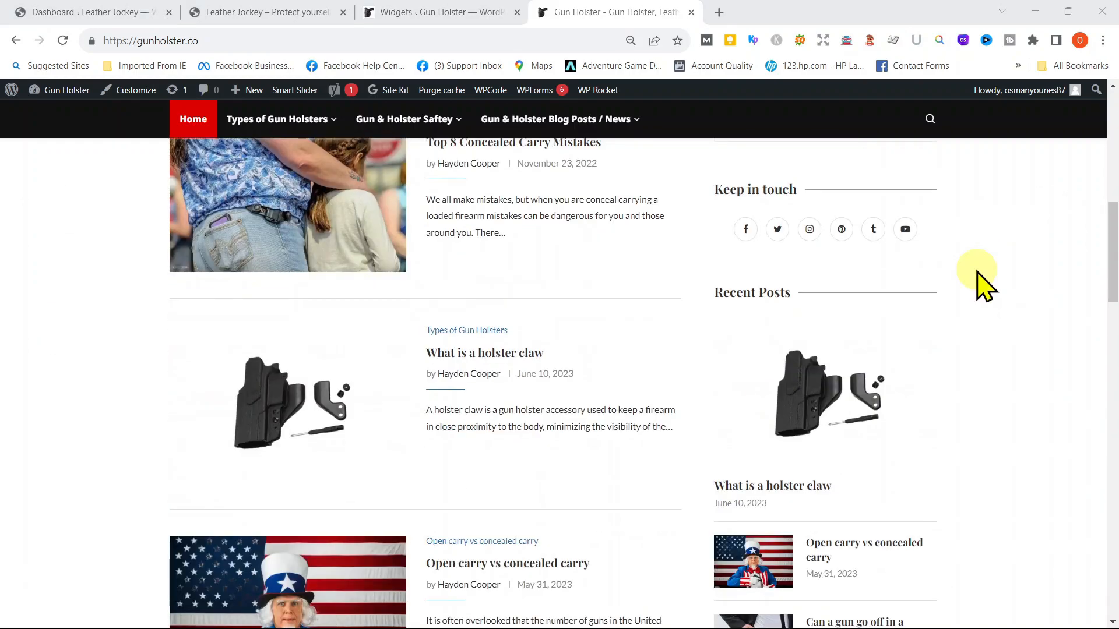
scroll(991, 309, down, 8)
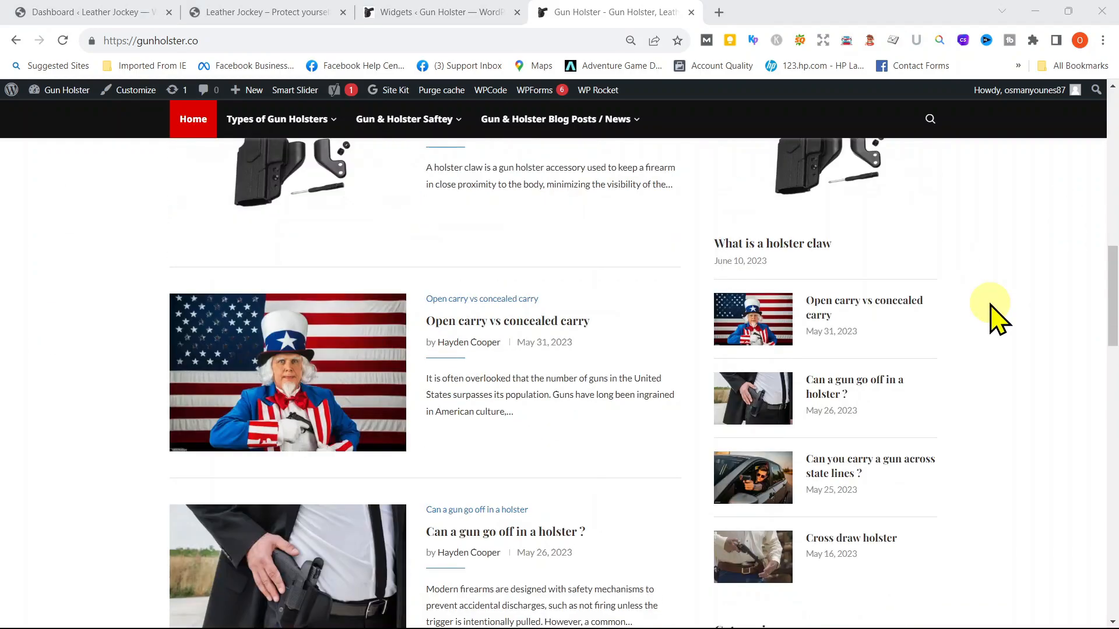
scroll(998, 320, down, 1)
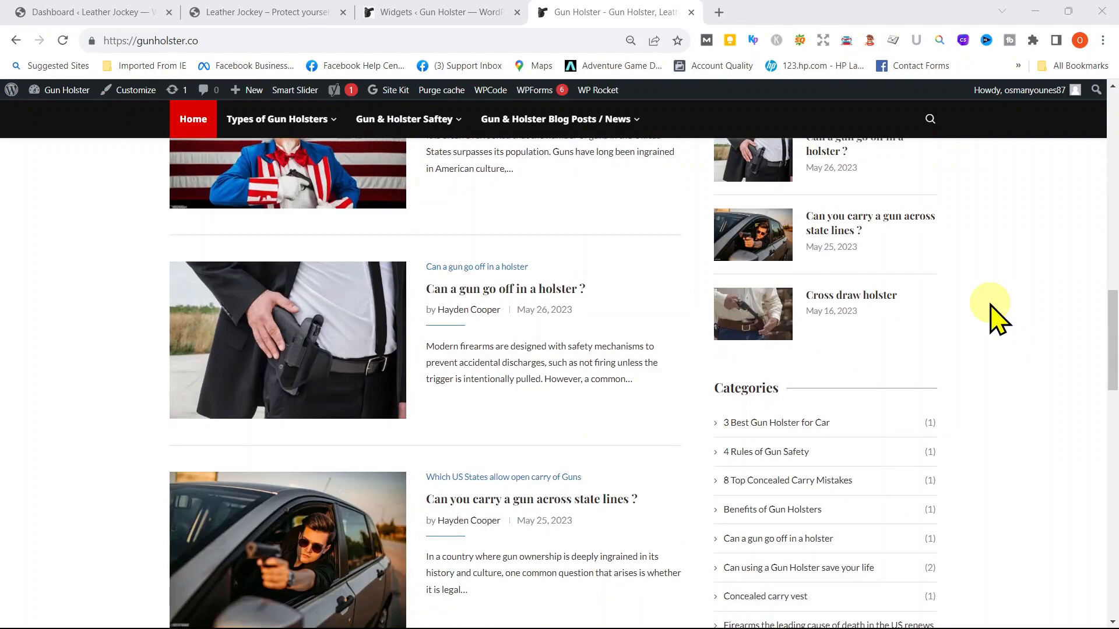
scroll(999, 319, up, 10)
Add a Tag Cloud block below the Categories list in the Main Sidebar widget area and set its number of tags to 30.
click(462, 12)
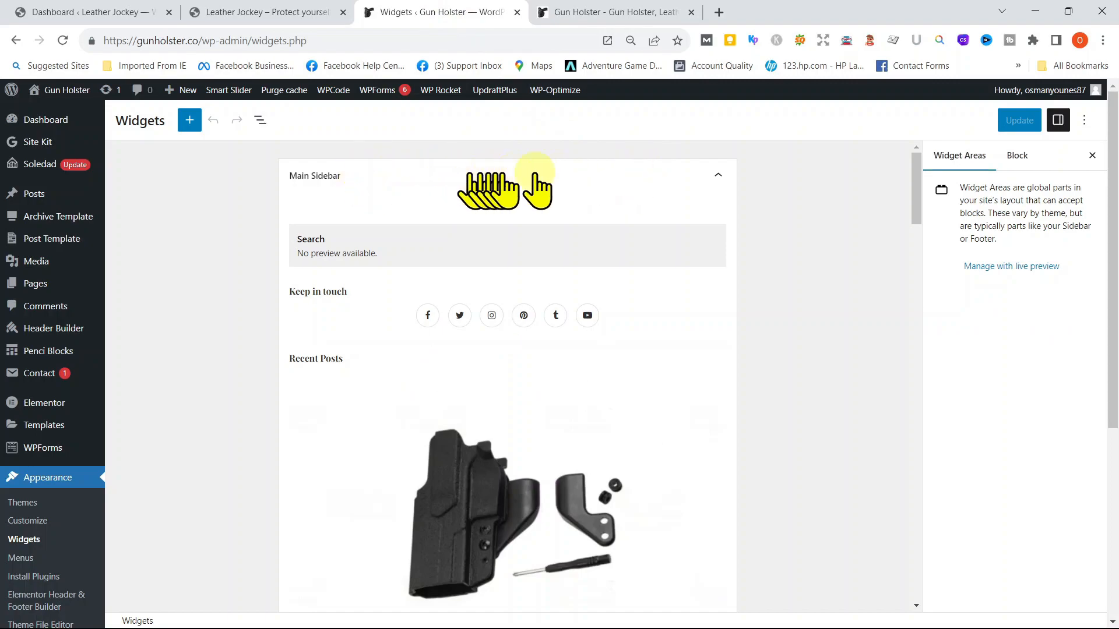
scroll(782, 190, down, 10)
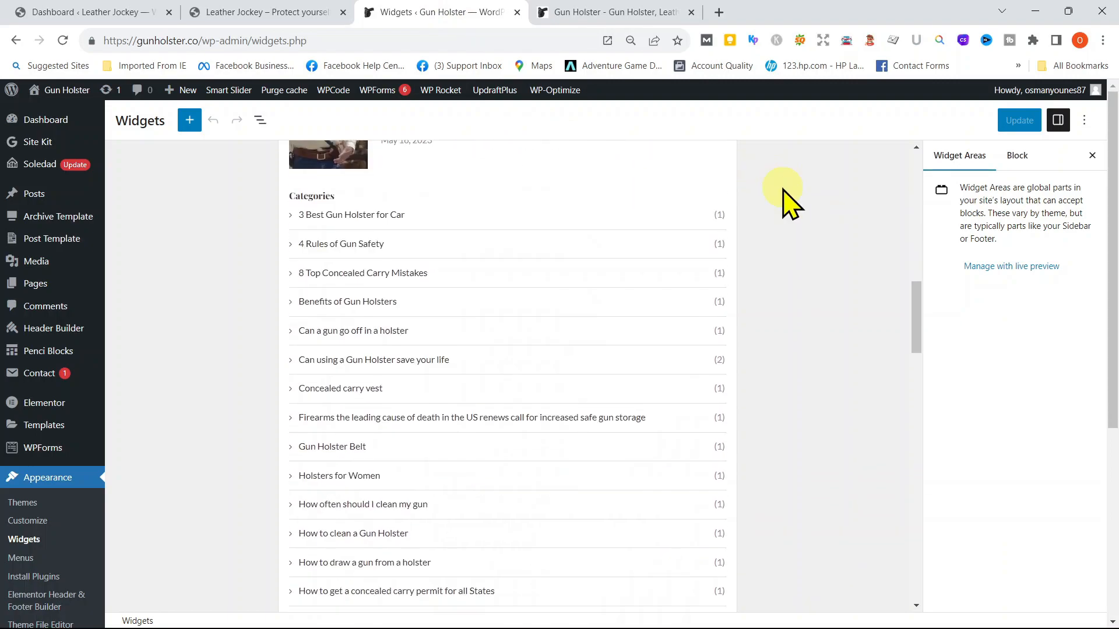
scroll(783, 191, down, 8)
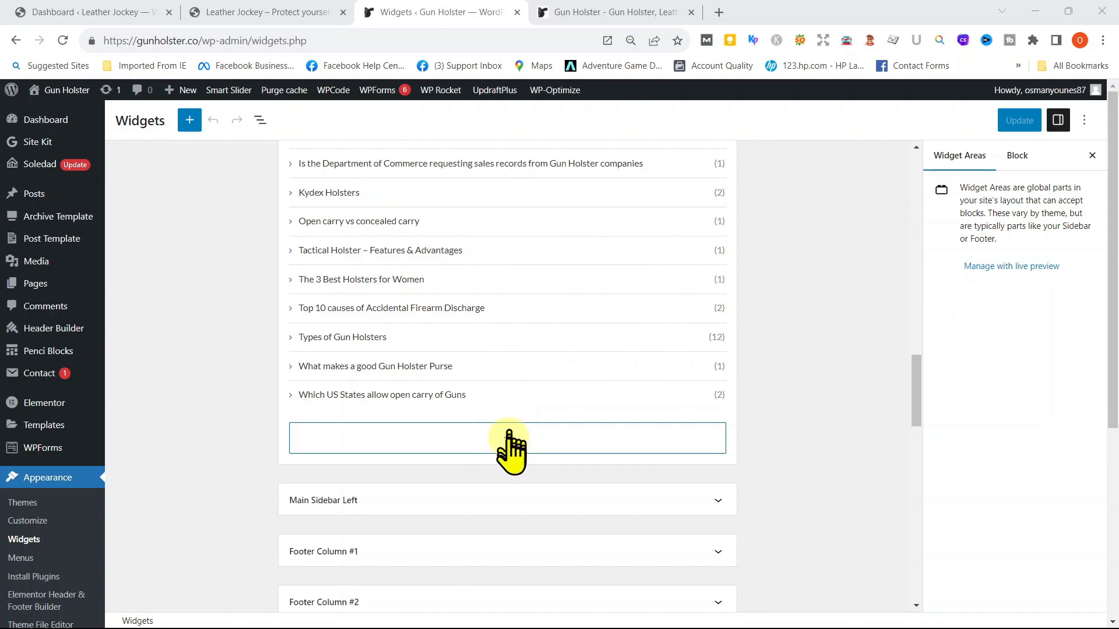
click(508, 438)
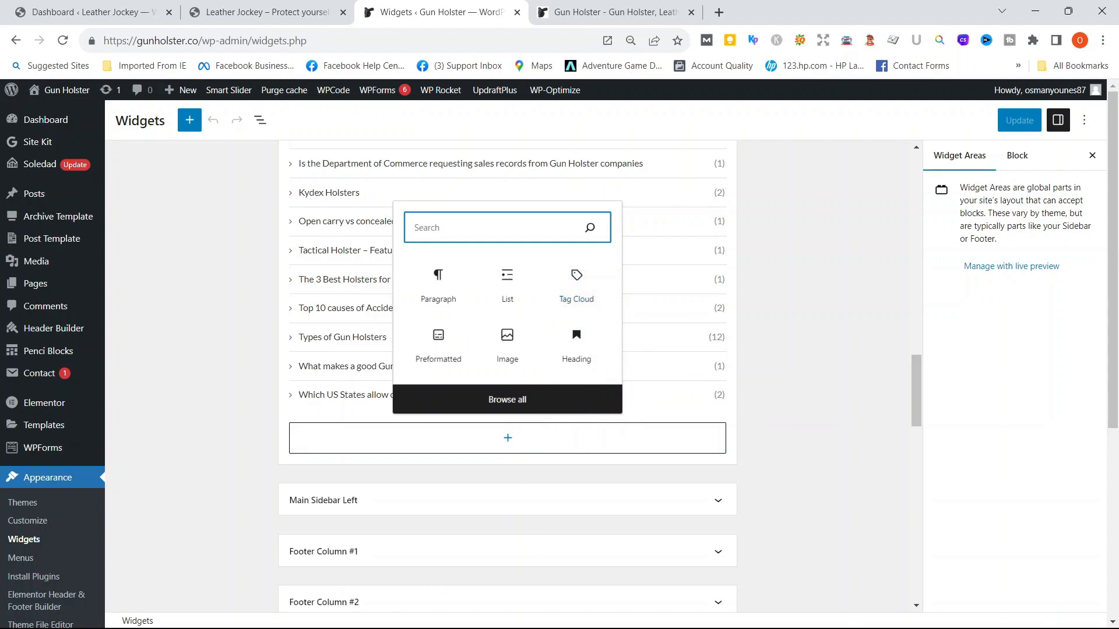
click(581, 290)
scroll(794, 312, down, 2)
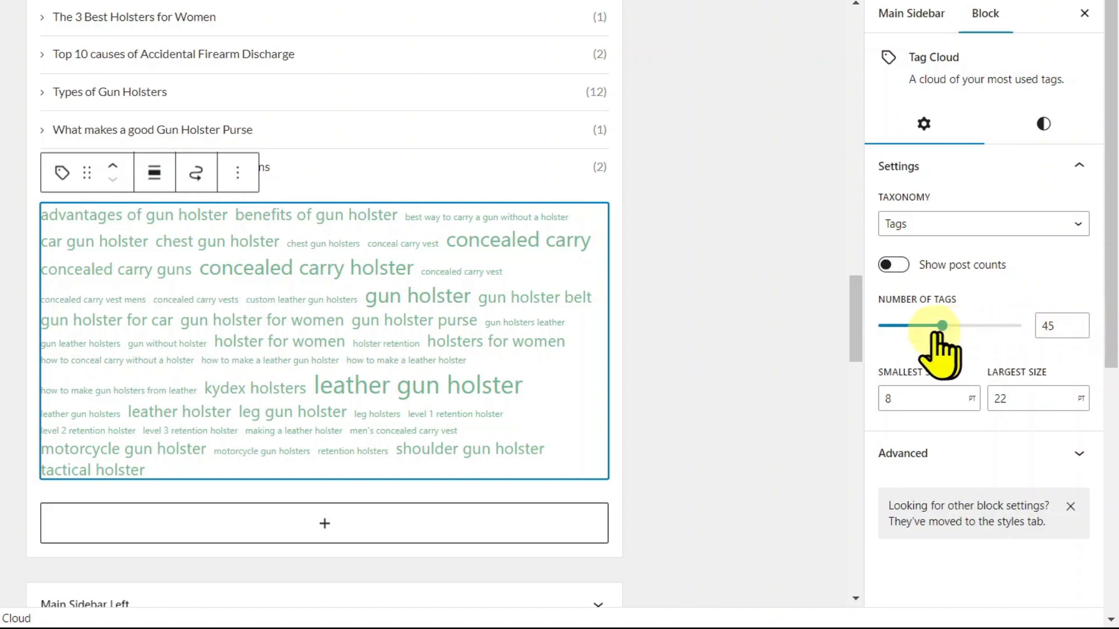
click(1063, 328)
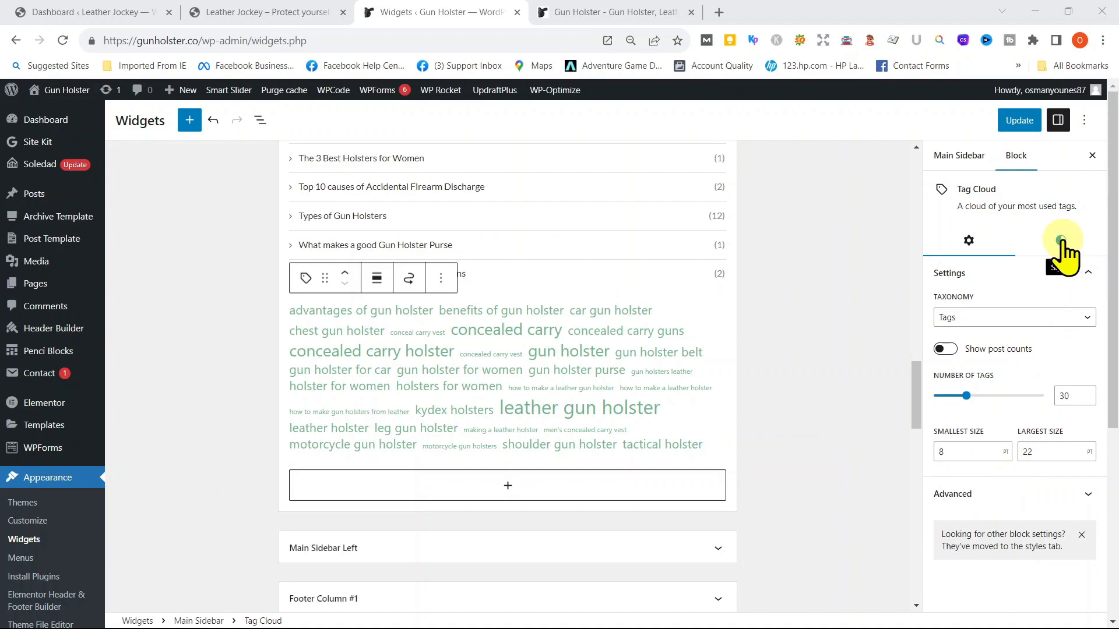
Give the tag cloud the Outline style with capitalized letter case, and save the widgets.
click(1062, 240)
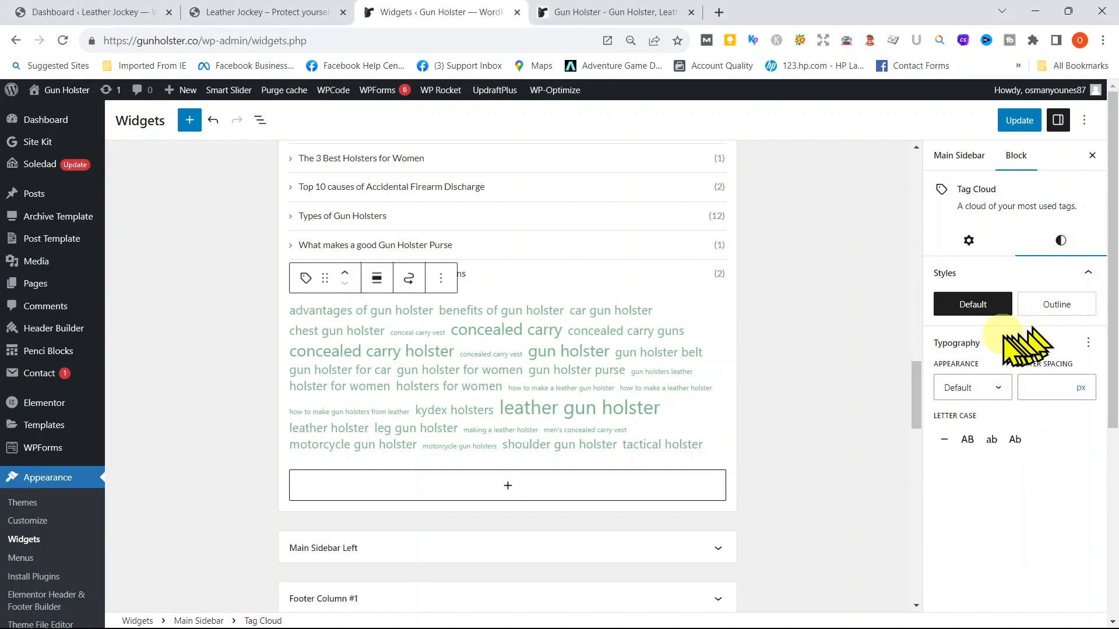
click(1046, 306)
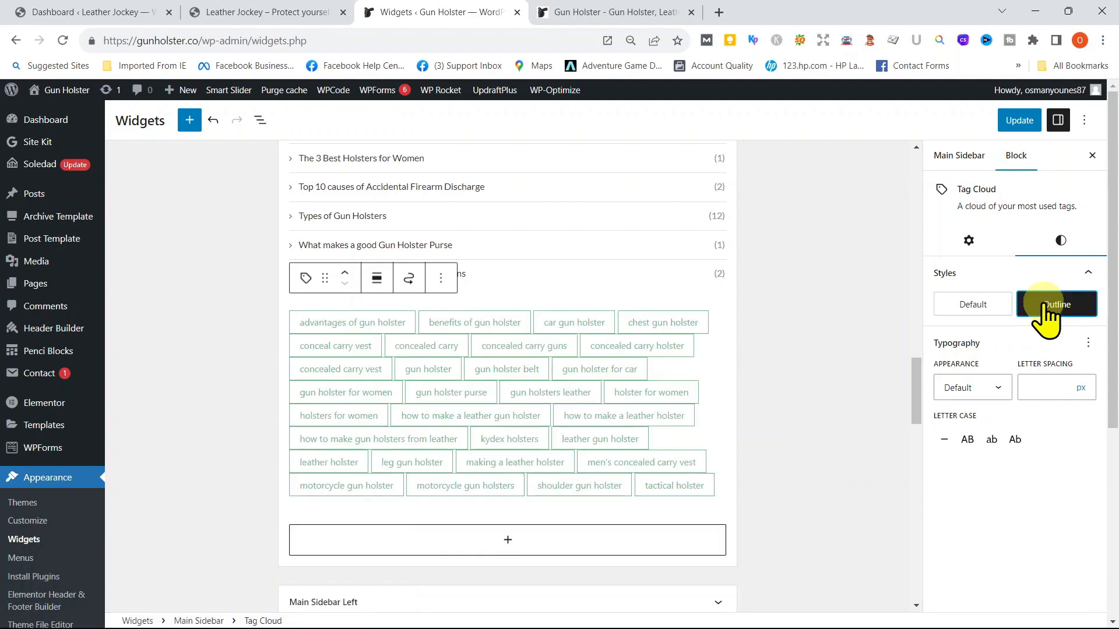
scroll(1047, 344, down, 2)
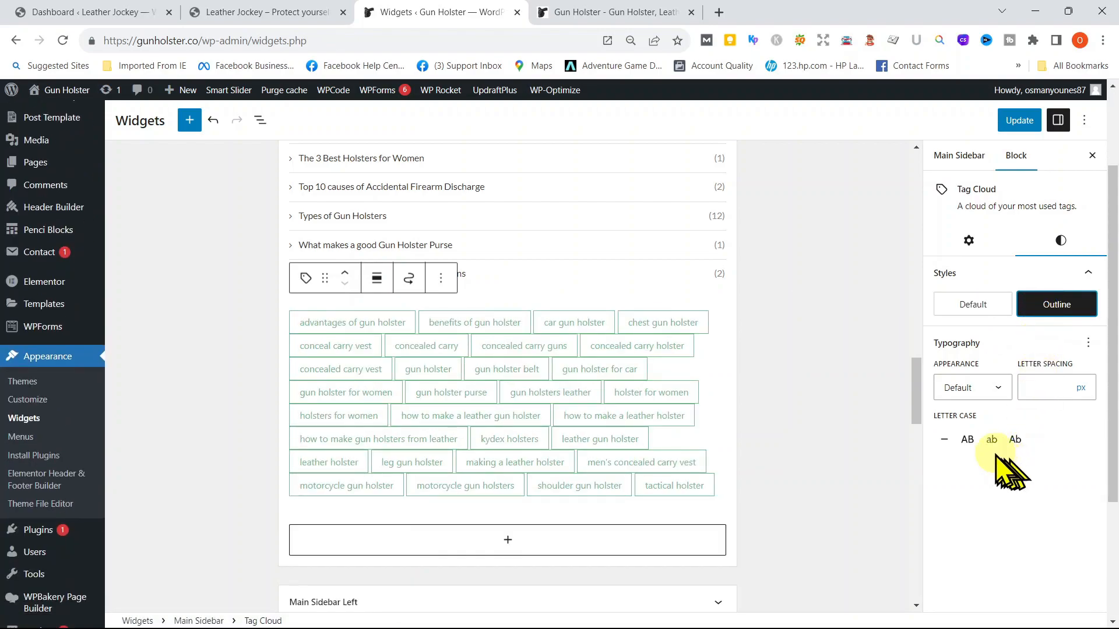
click(967, 440)
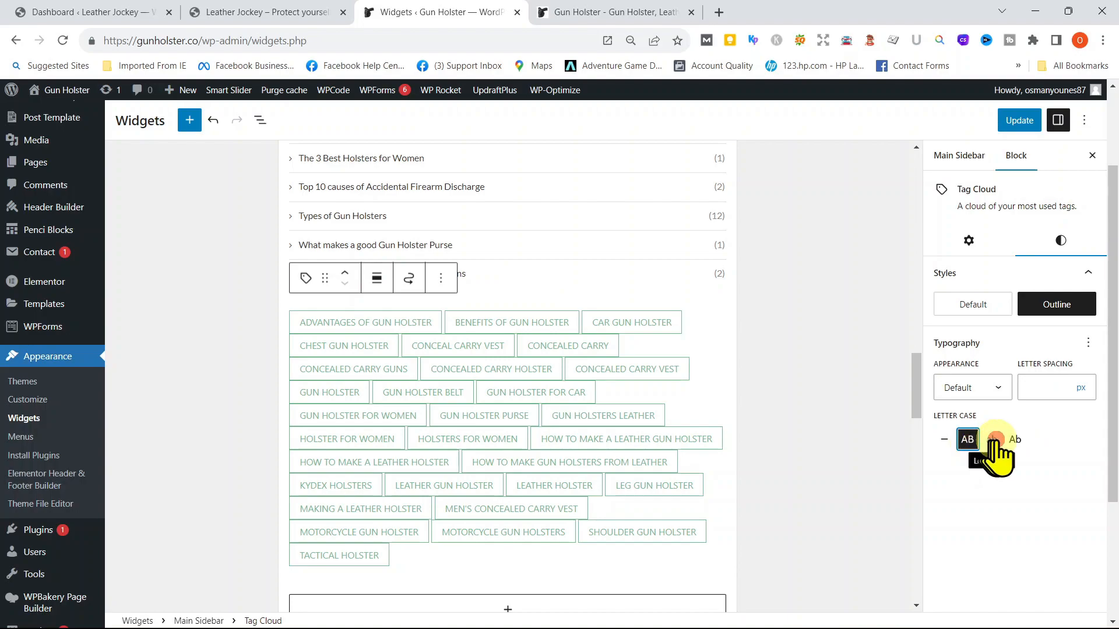
click(992, 441)
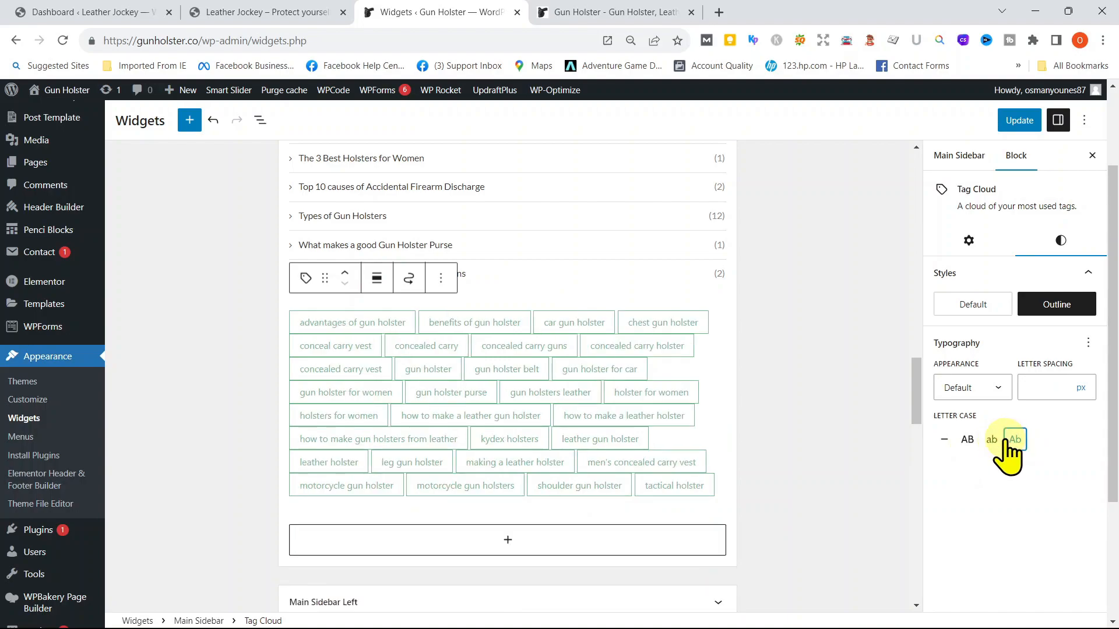
click(1014, 441)
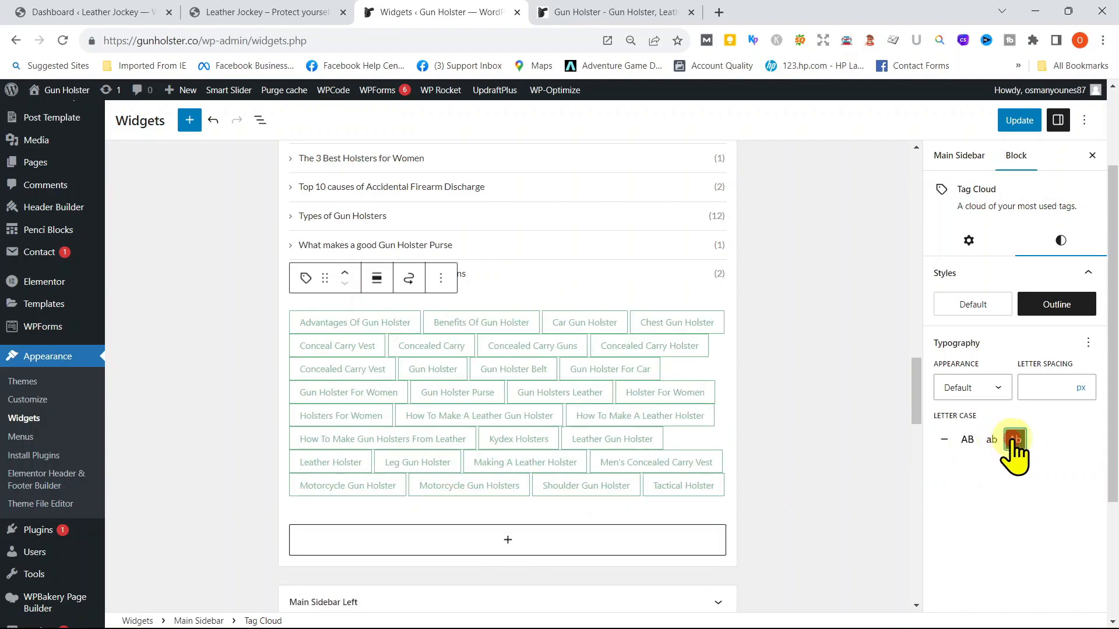
click(1030, 120)
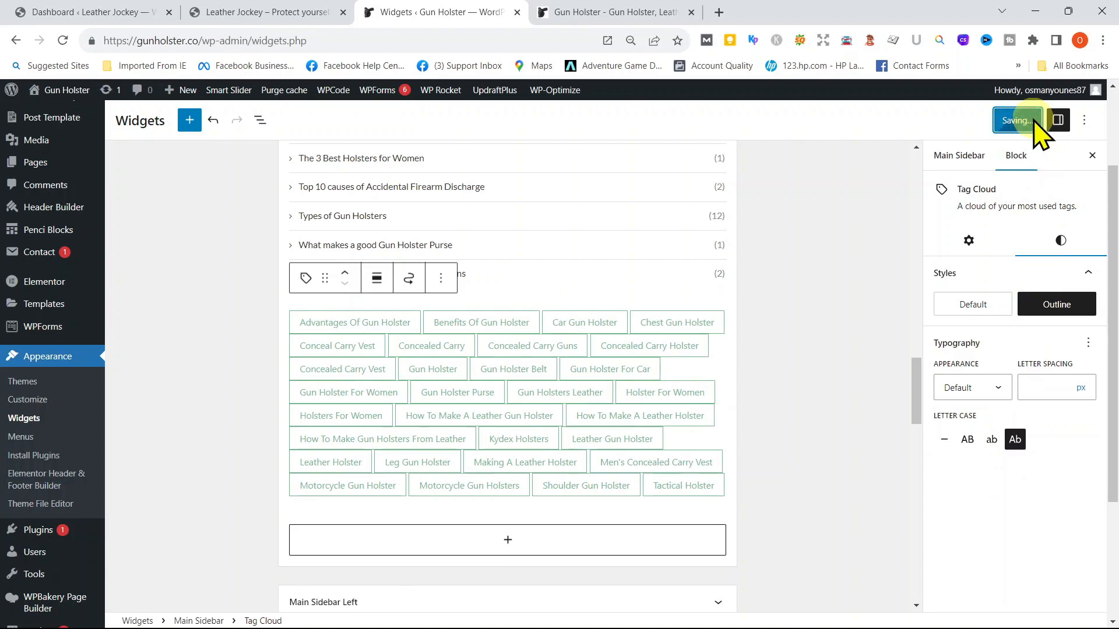
Open the live "What is a holster claw" post and examine the tag cloud below the sidebar's Categories list.
click(619, 13)
click(513, 351)
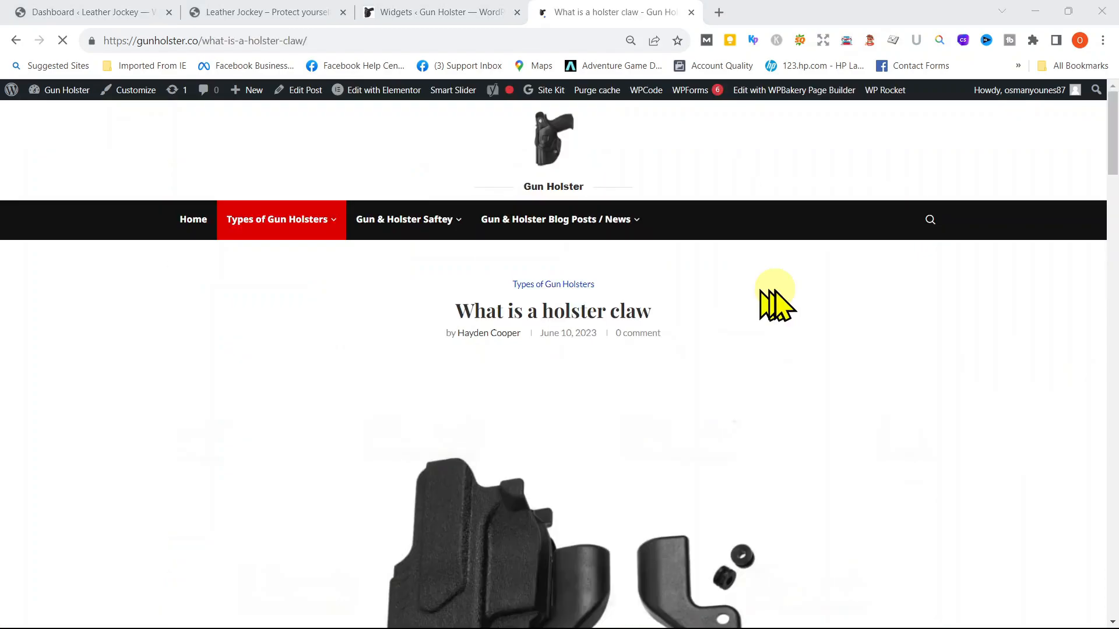
scroll(778, 302, down, 8)
scroll(810, 303, down, 5)
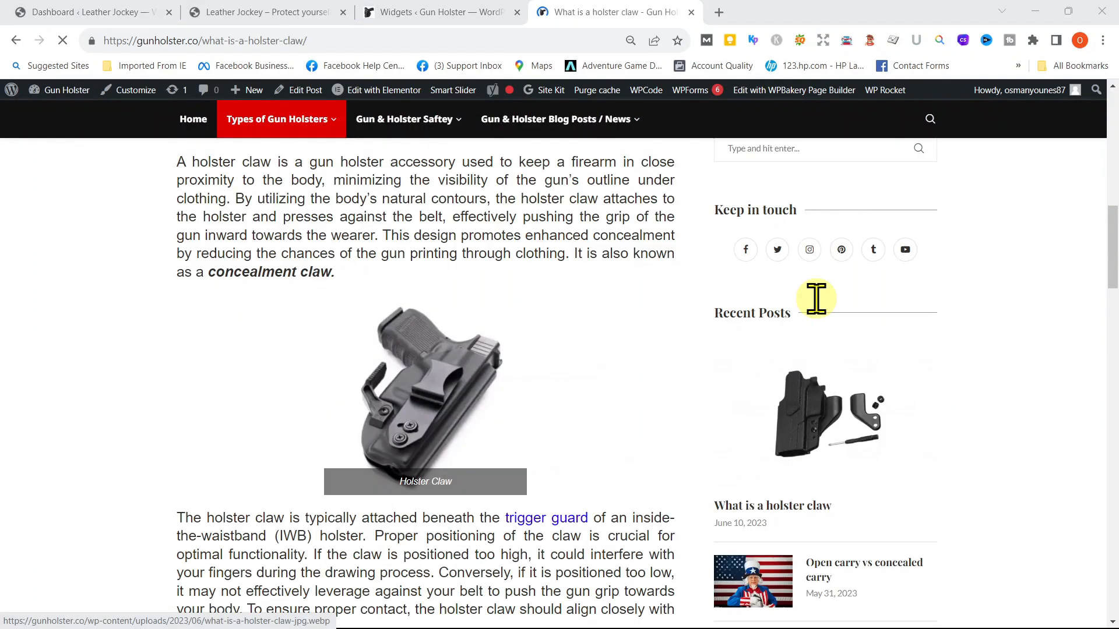
scroll(815, 299, down, 20)
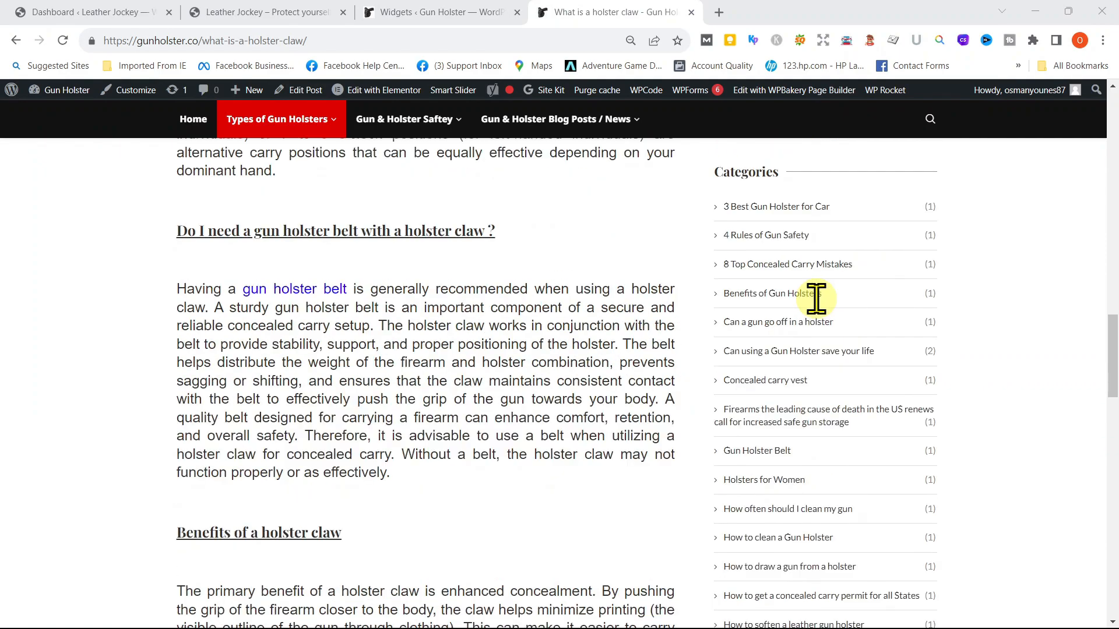
scroll(892, 395, down, 4)
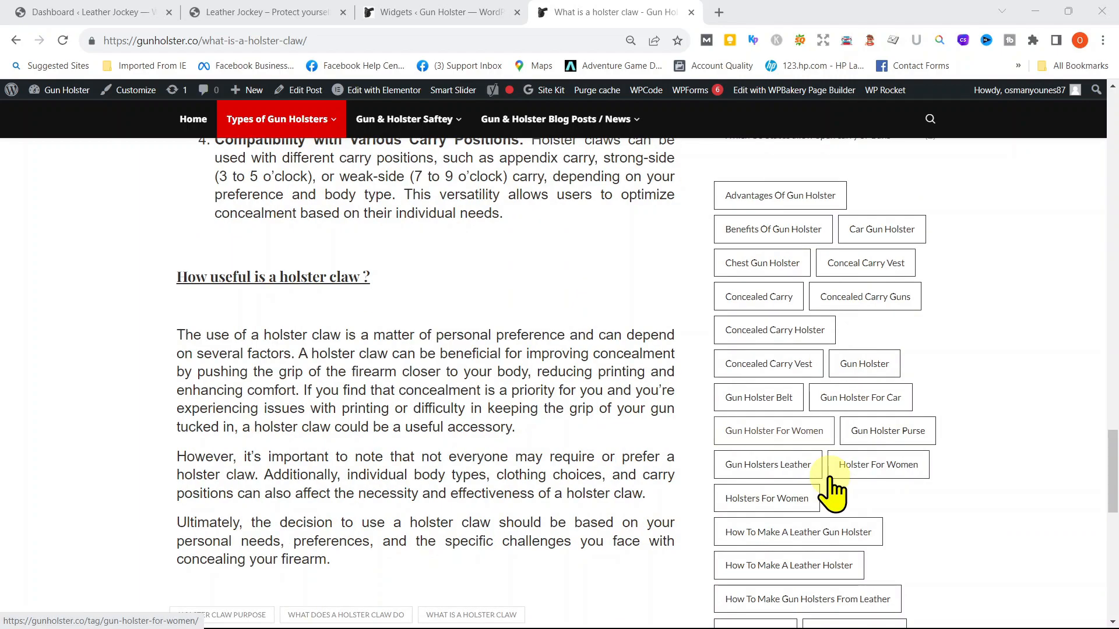
scroll(981, 511, down, 5)
scroll(989, 520, up, 6)
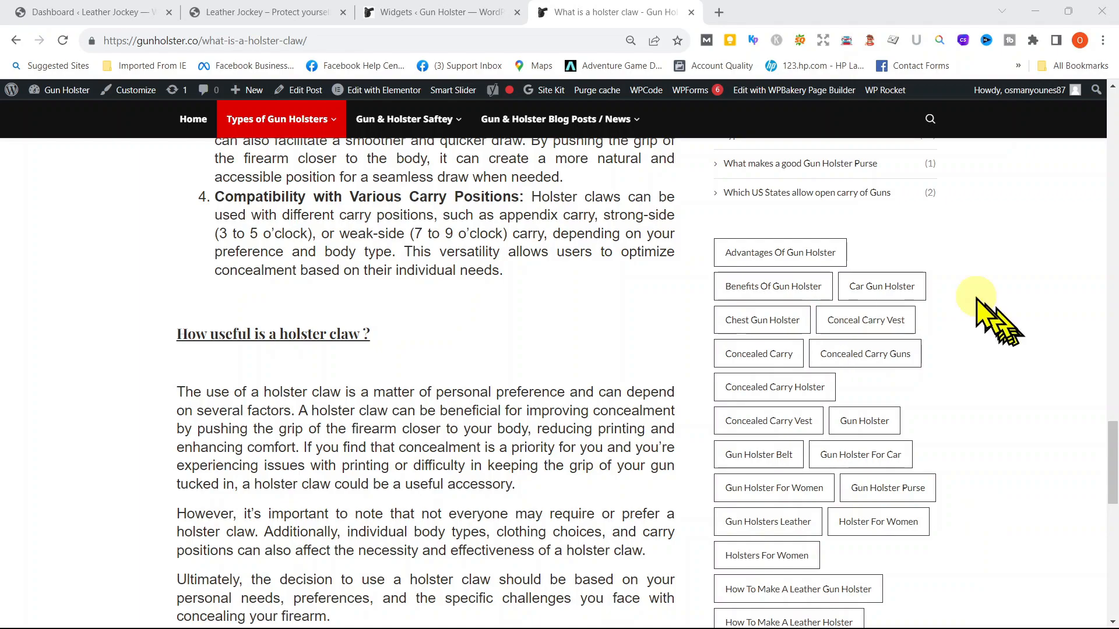
Move the Tag Cloud block from the Main Sidebar to Footer Column #1 and save the widgets.
click(441, 13)
scroll(665, 244, down, 4)
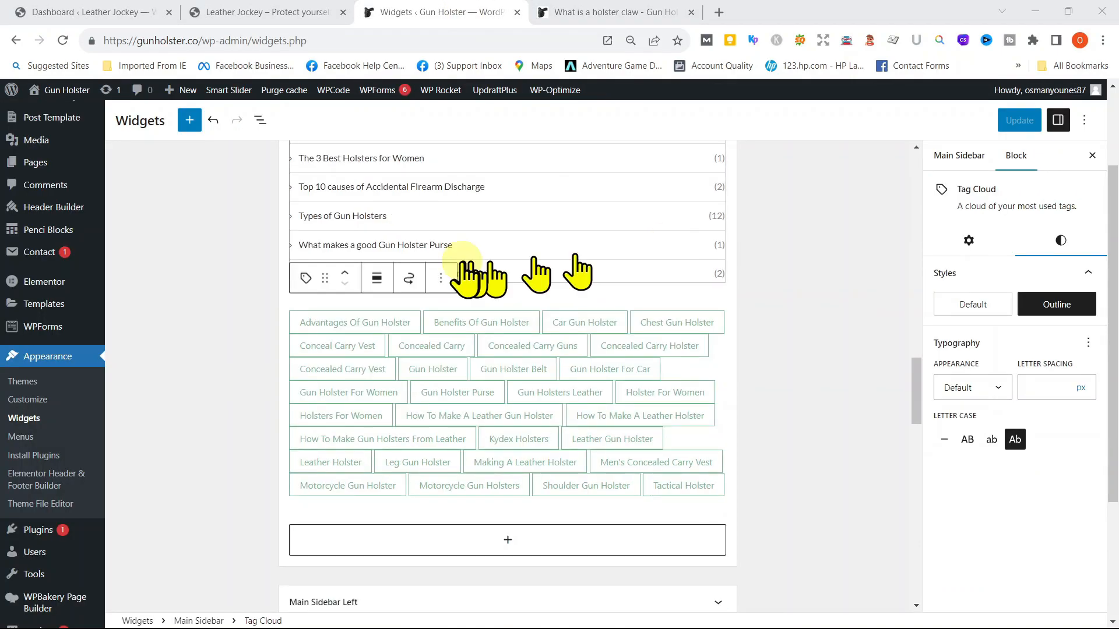
click(410, 278)
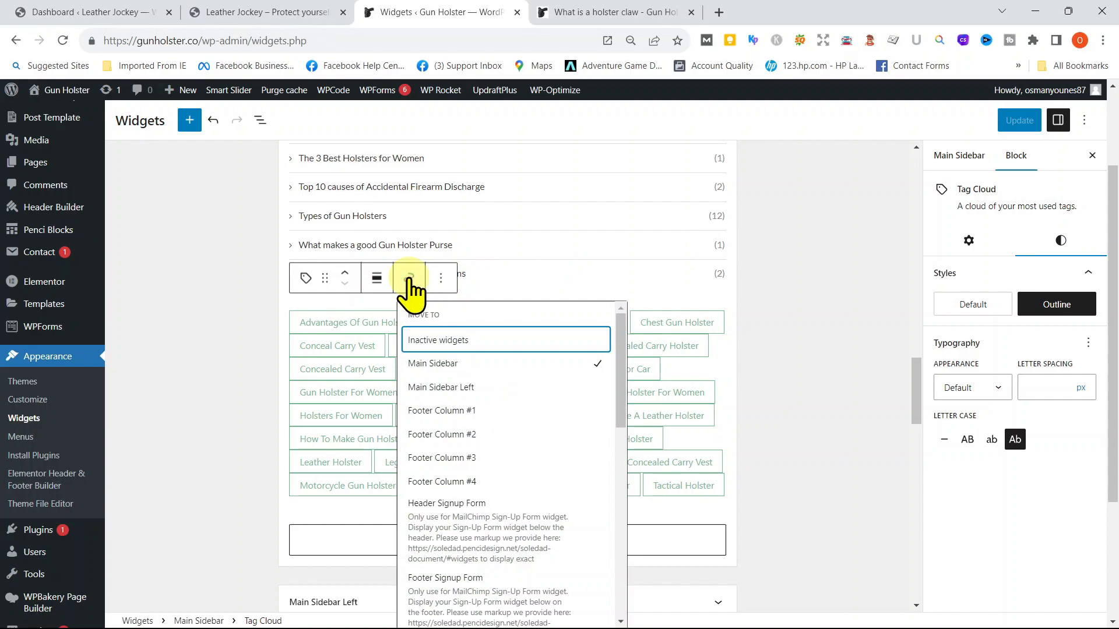
click(438, 413)
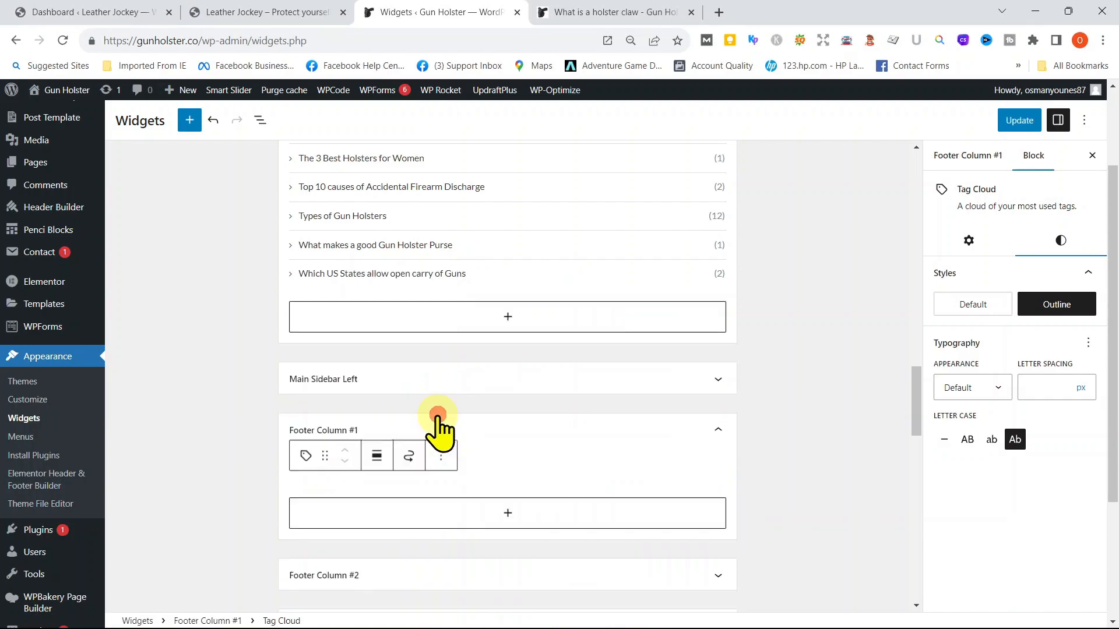
scroll(840, 391, down, 2)
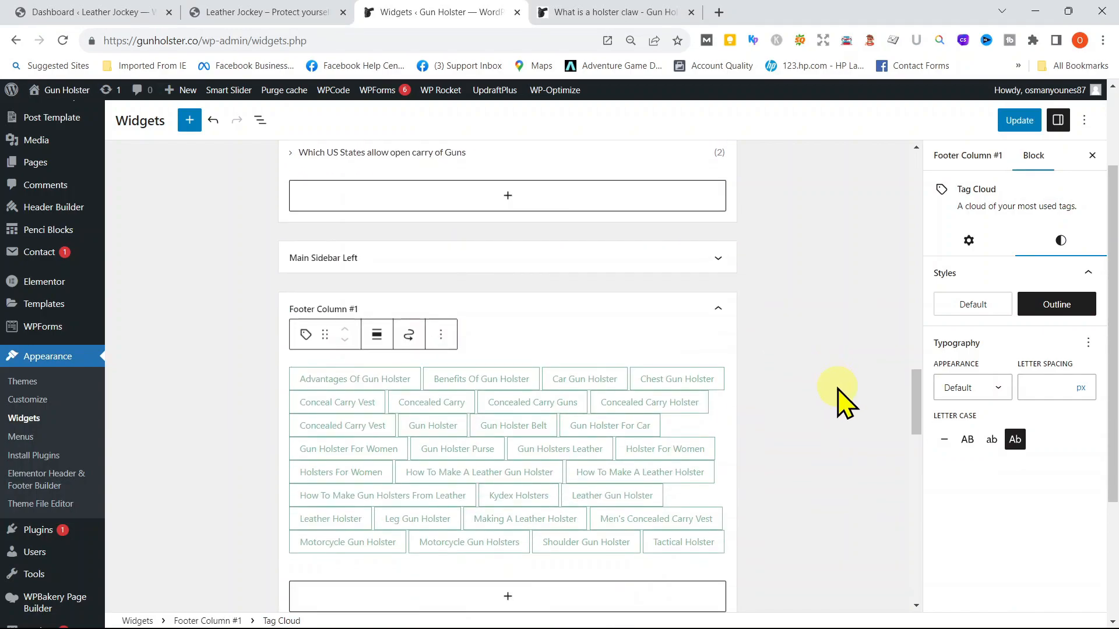
click(1019, 122)
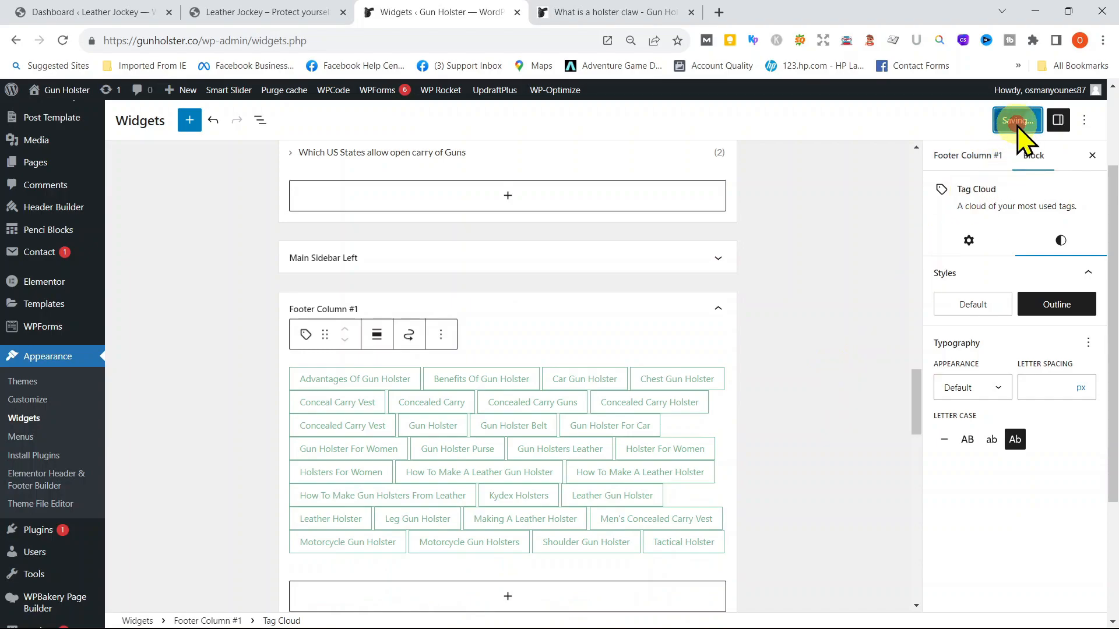
Reload the live "What is a holster claw" post and examine the sidebar and the tag cloud's placement in the footer.
click(539, 15)
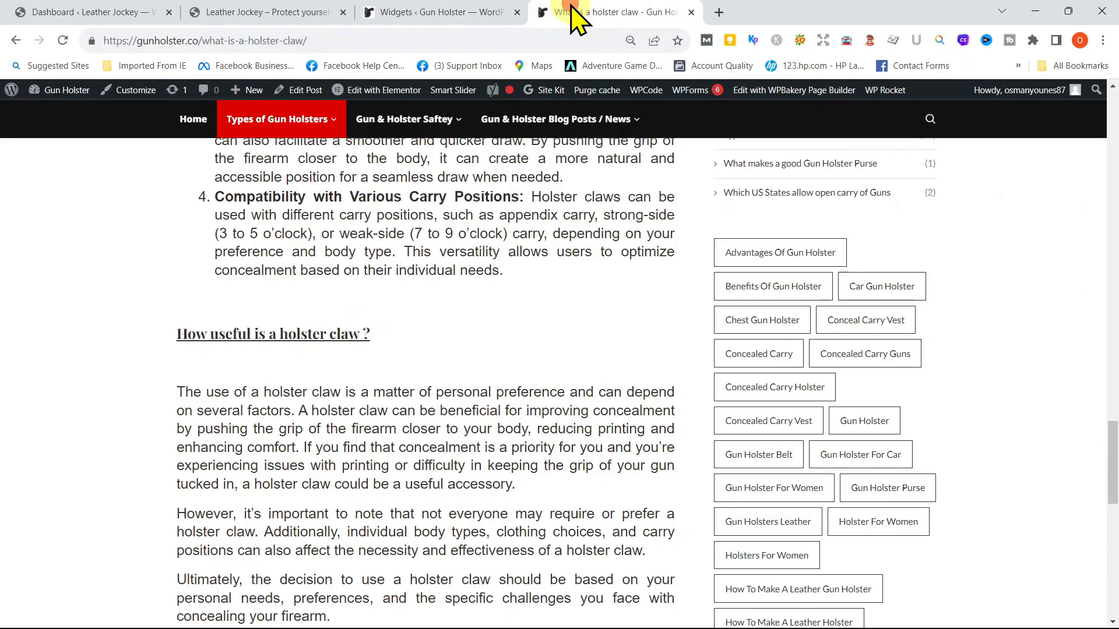
click(423, 44)
key(Return)
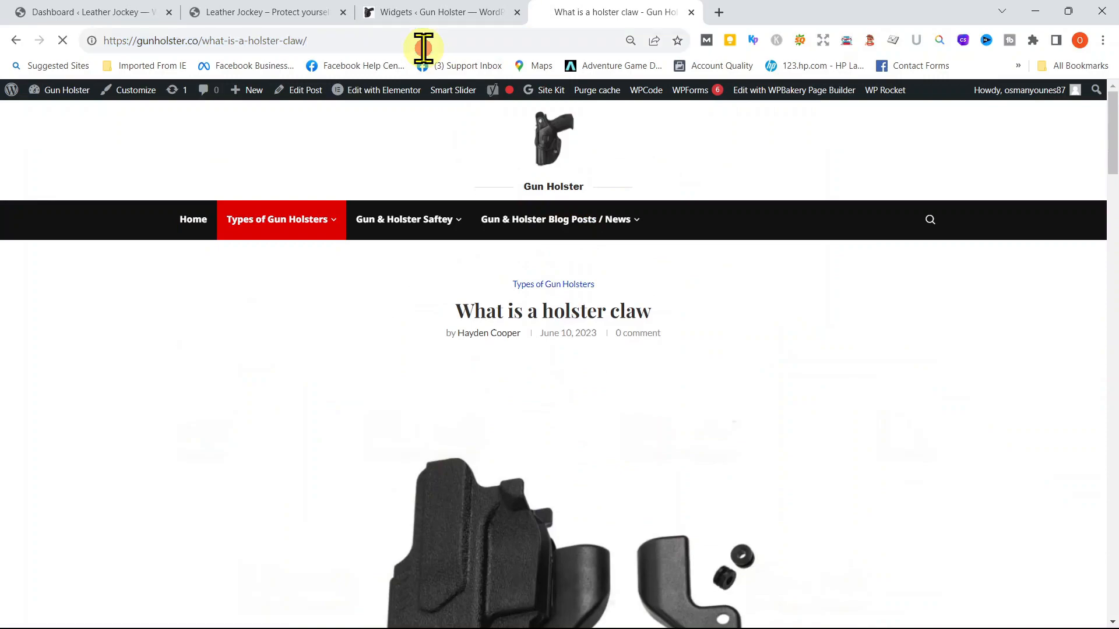
scroll(924, 267, down, 5)
scroll(933, 271, down, 15)
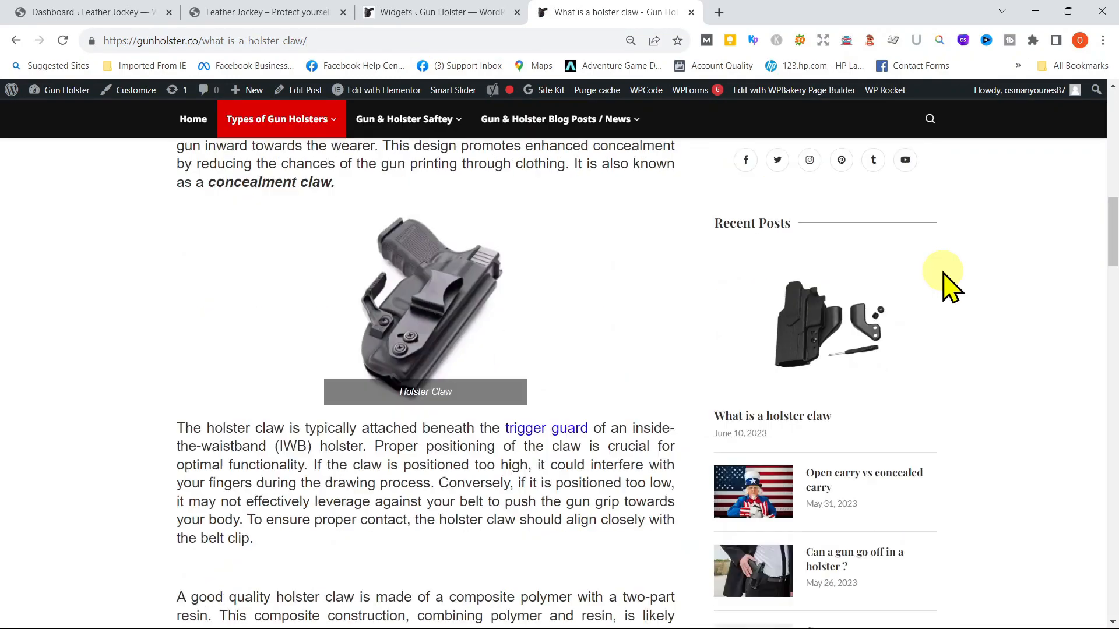
scroll(950, 285, down, 1)
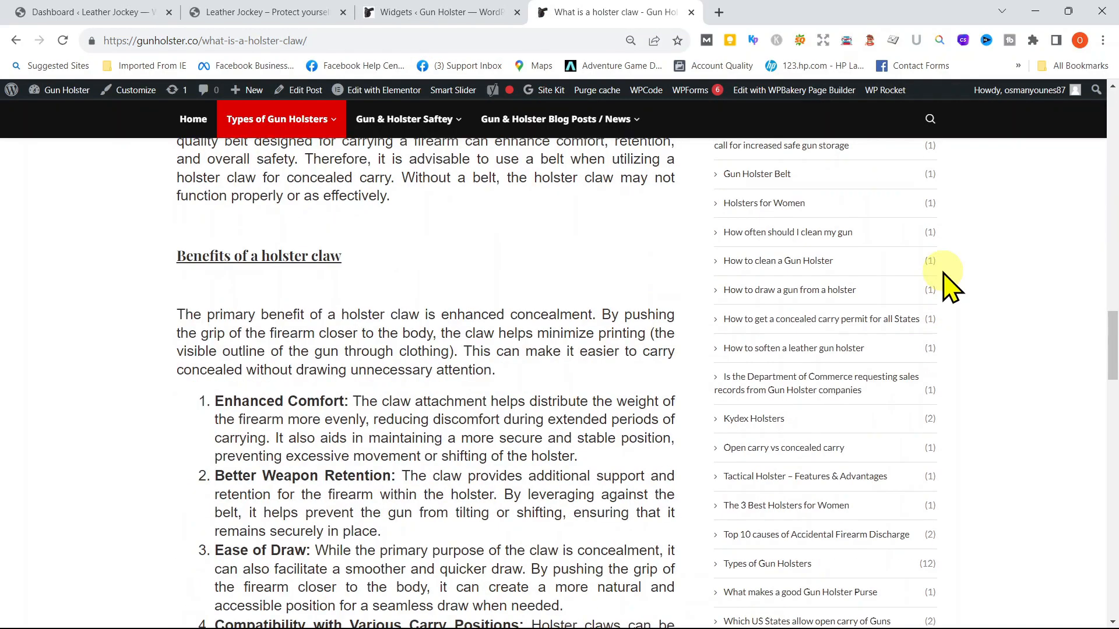
scroll(950, 286, down, 15)
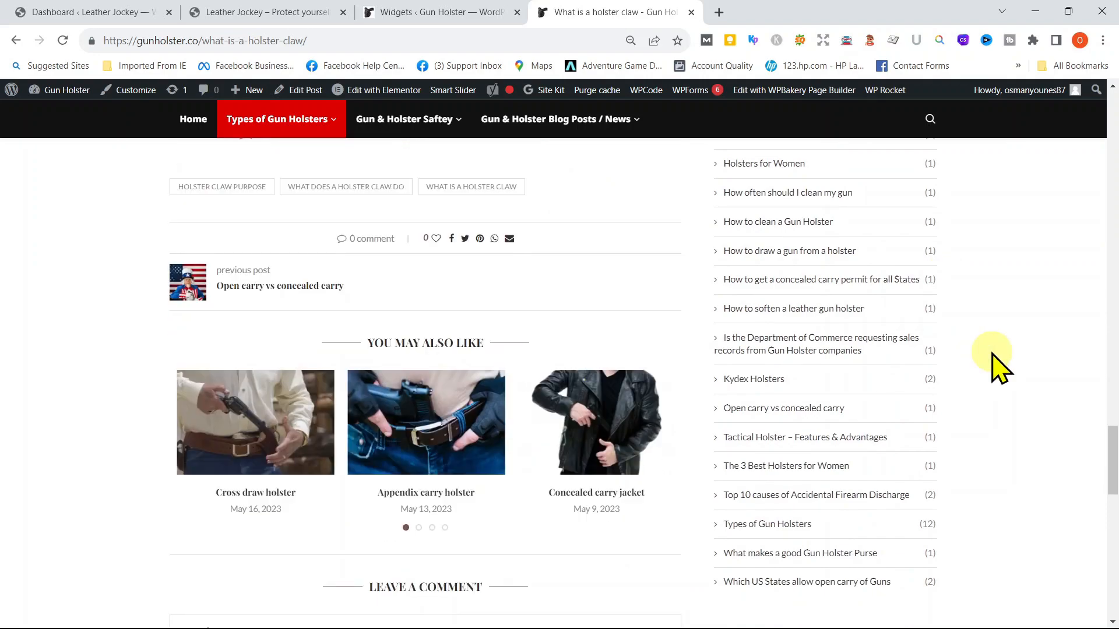
scroll(998, 362, down, 8)
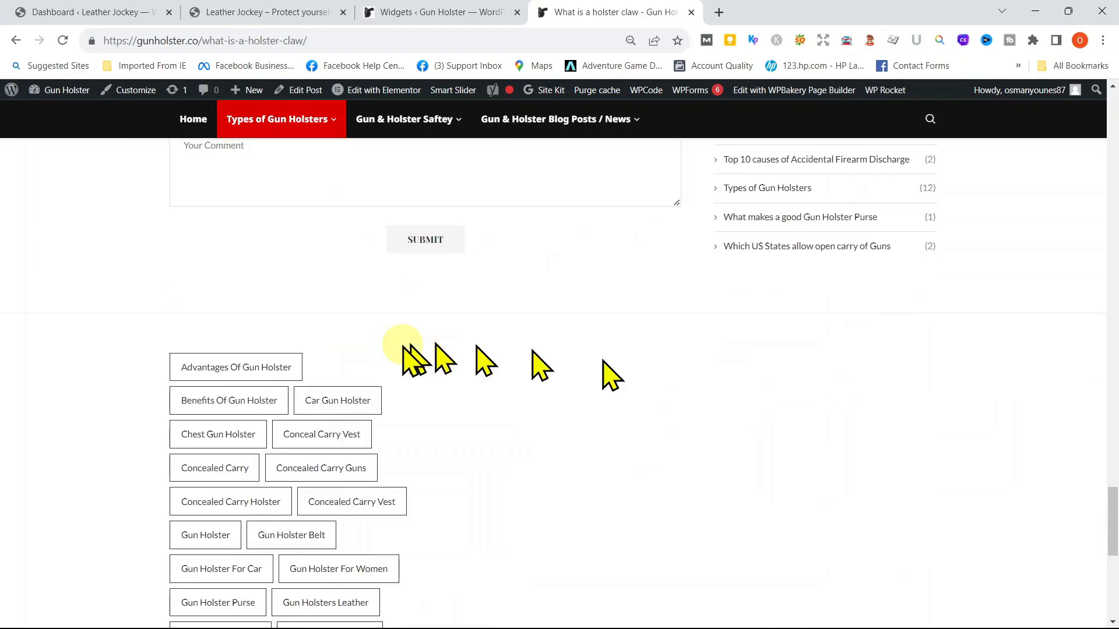
scroll(532, 387, down, 2)
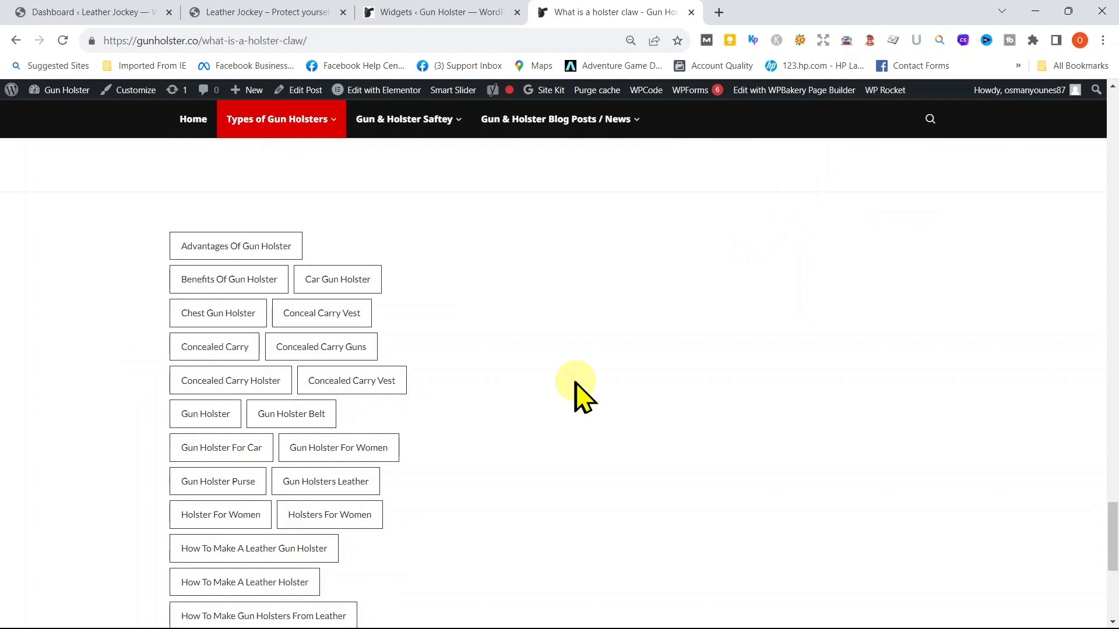
scroll(577, 388, down, 2)
scroll(576, 383, down, 4)
scroll(575, 383, up, 10)
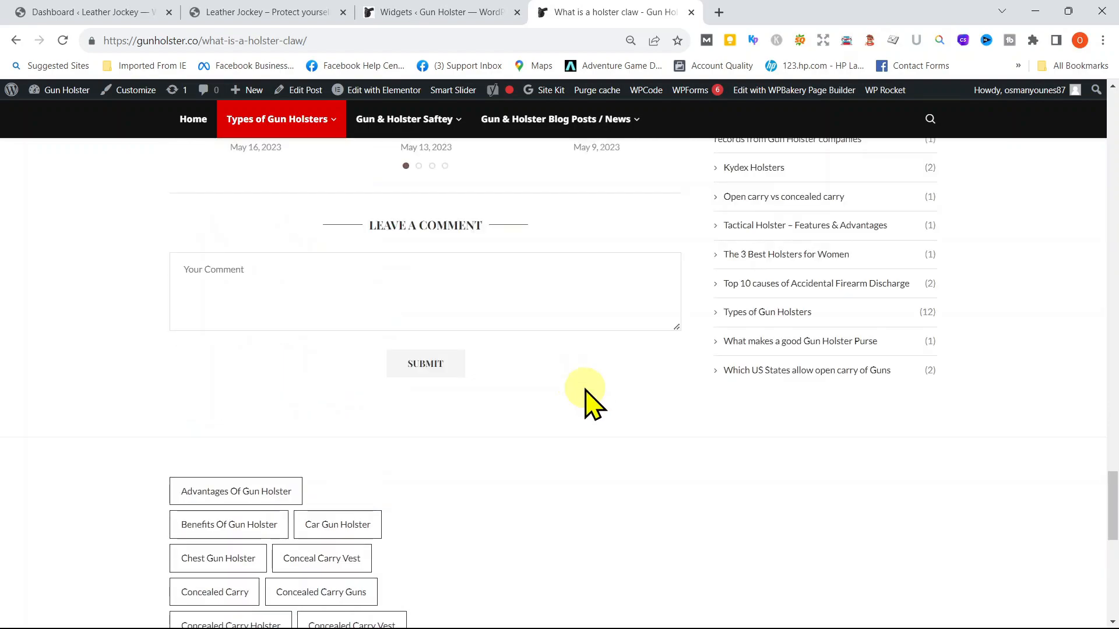
scroll(583, 391, down, 4)
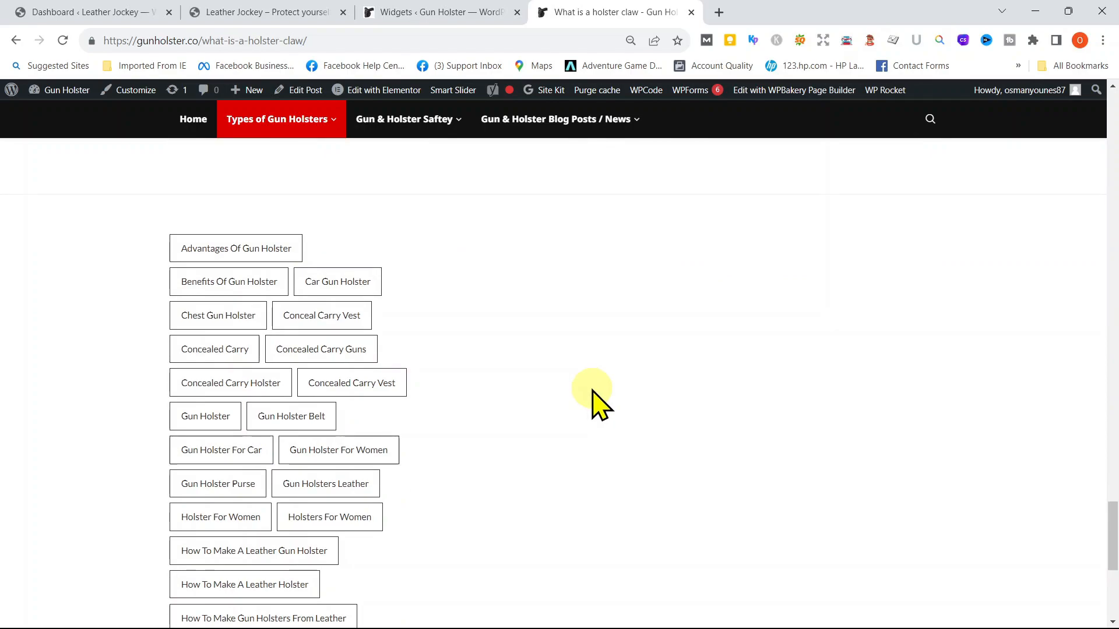
scroll(592, 390, up, 10)
scroll(634, 390, up, 10)
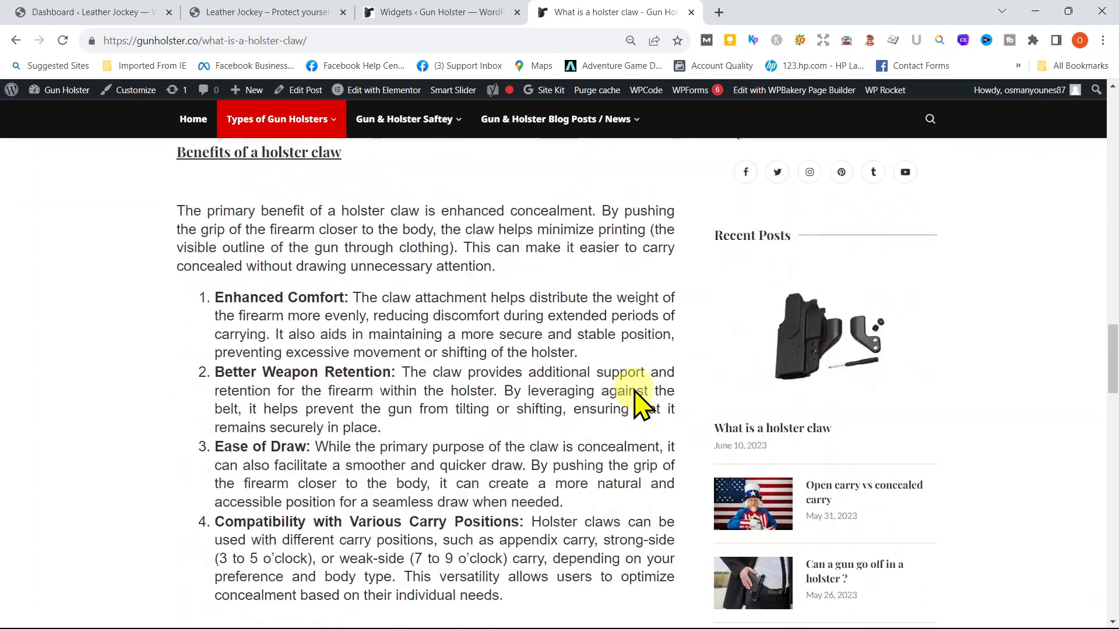
Return to the widget editor and examine the widget areas the Tag Cloud block can be moved to.
click(402, 16)
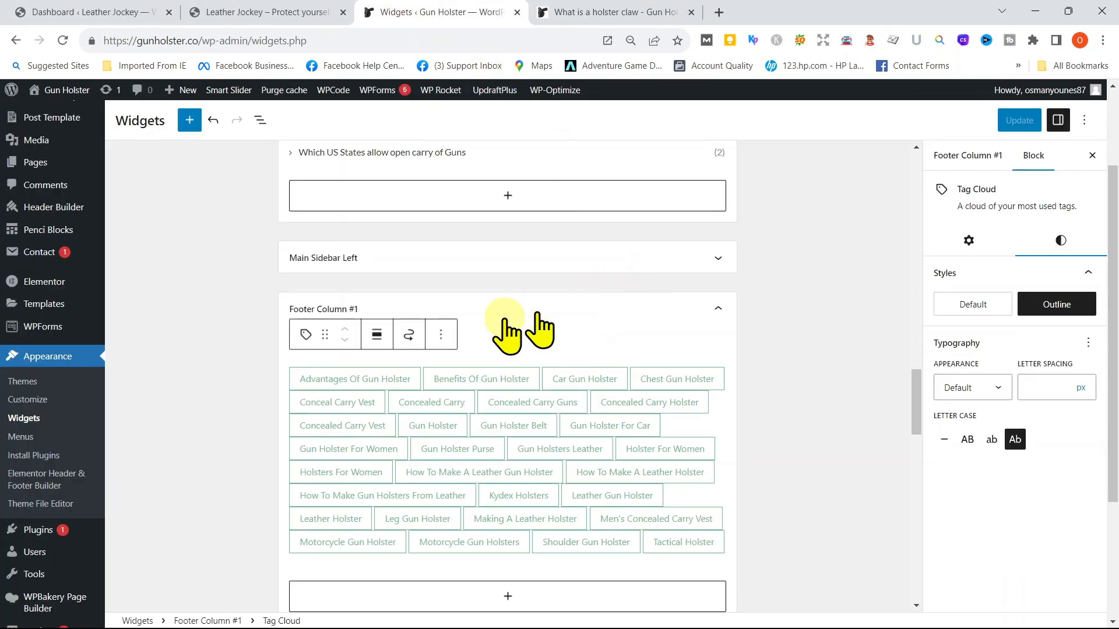
click(415, 341)
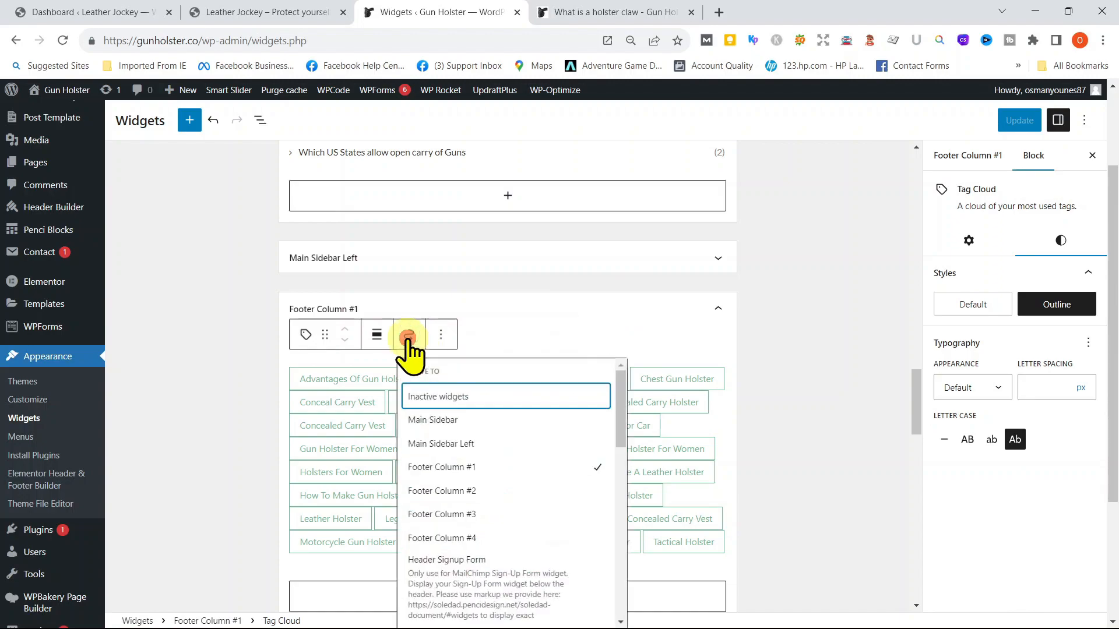
scroll(443, 484, down, 5)
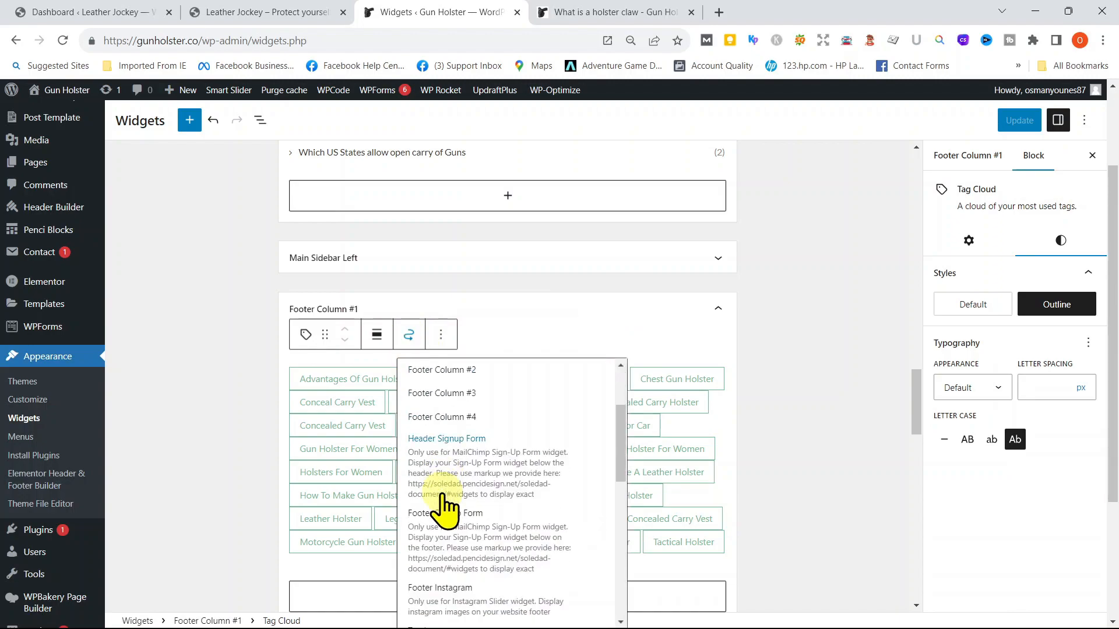
scroll(469, 521, up, 10)
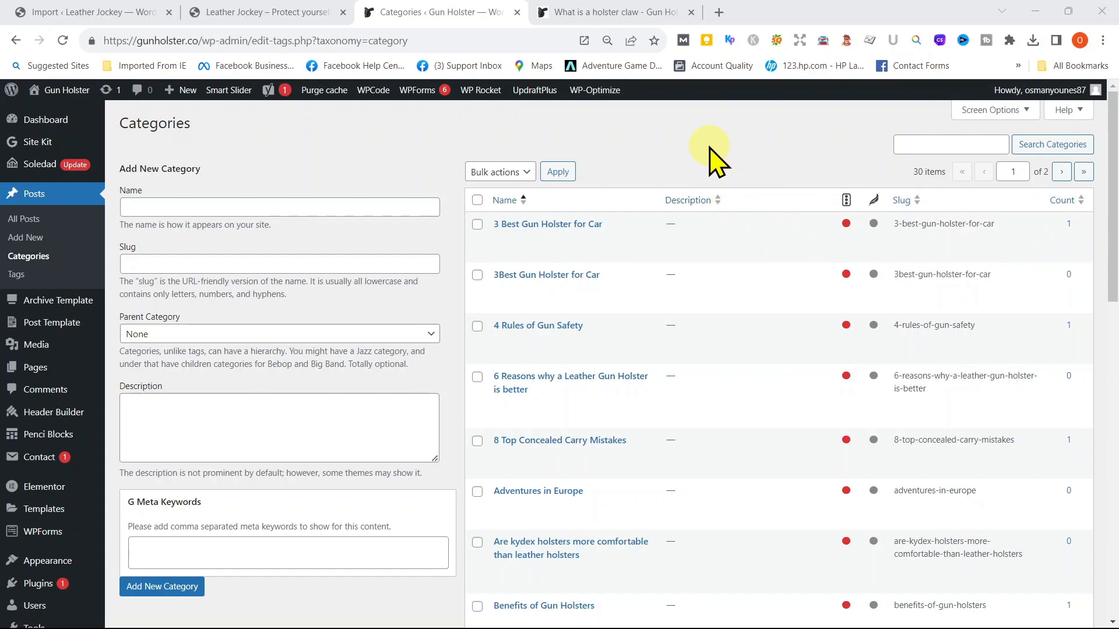
Go through the Gun Holster site's post categories and open the category to tag converter linked from that page.
scroll(752, 150, down, 2)
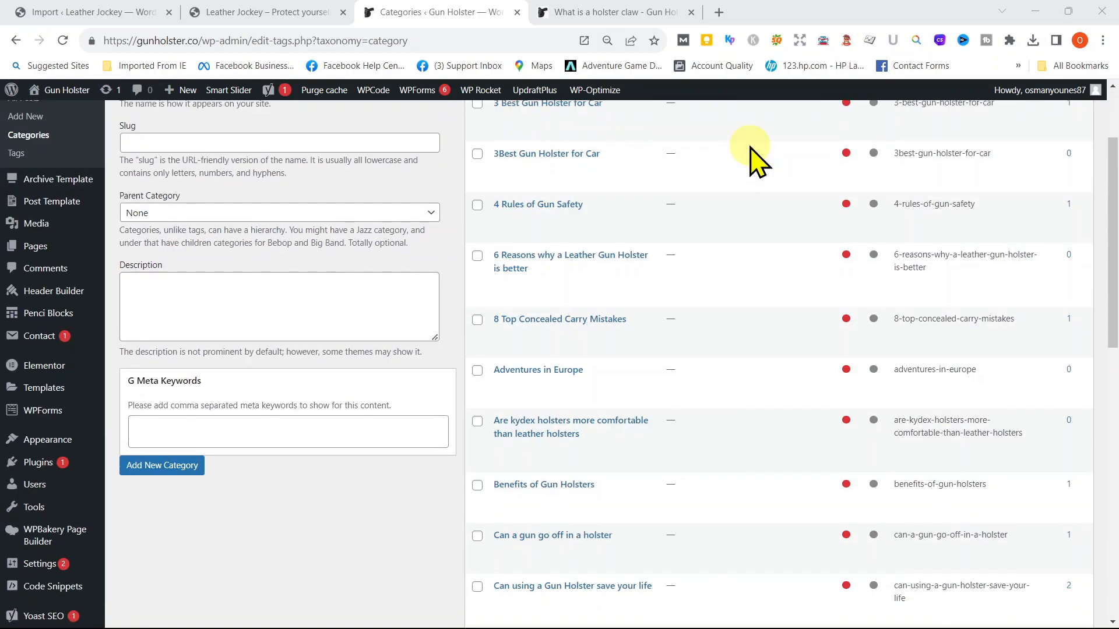
scroll(751, 150, down, 6)
scroll(750, 148, down, 6)
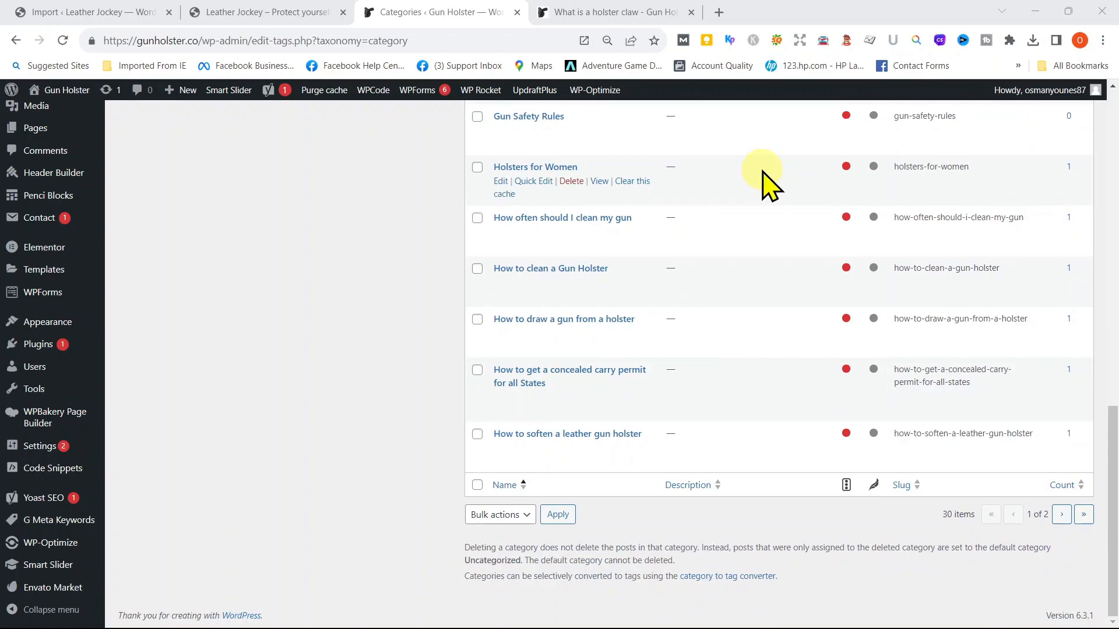
scroll(769, 183, up, 12)
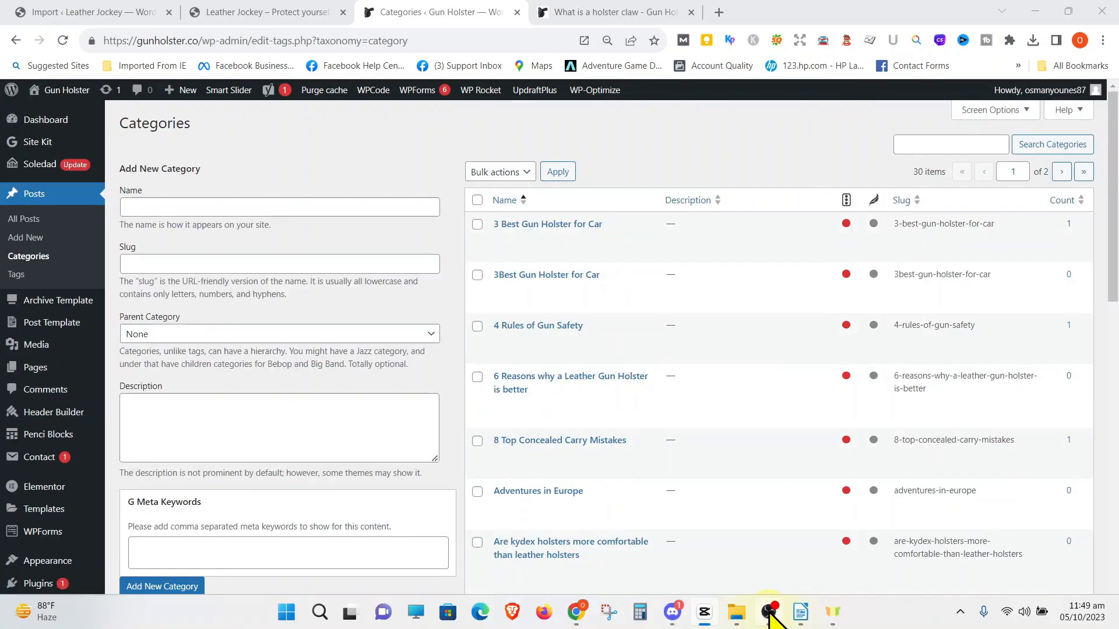
click(31, 259)
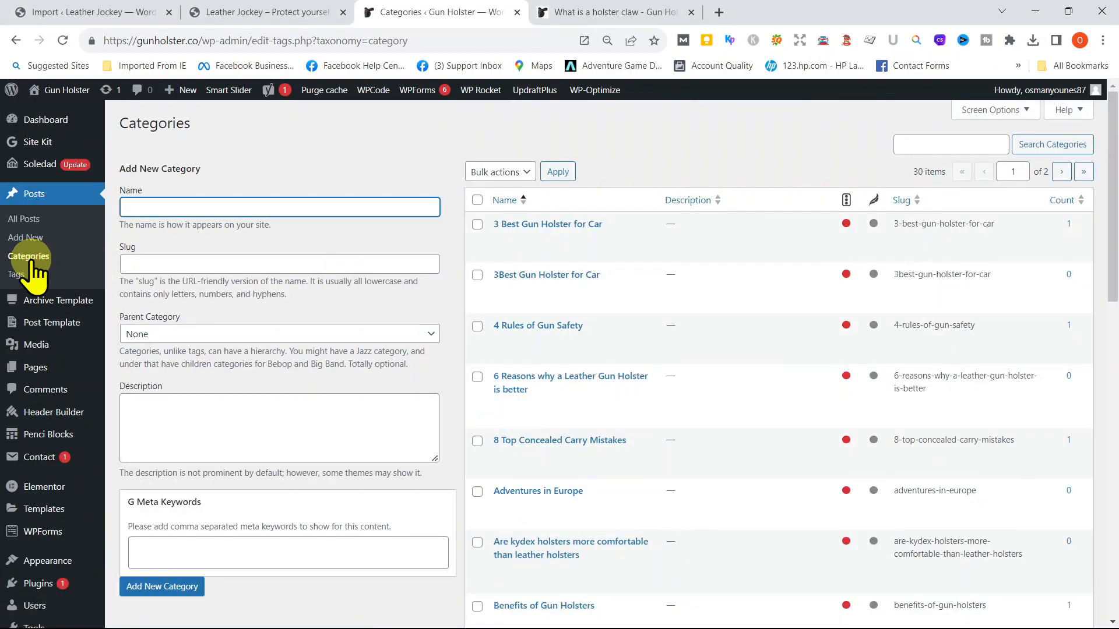
scroll(775, 262, down, 14)
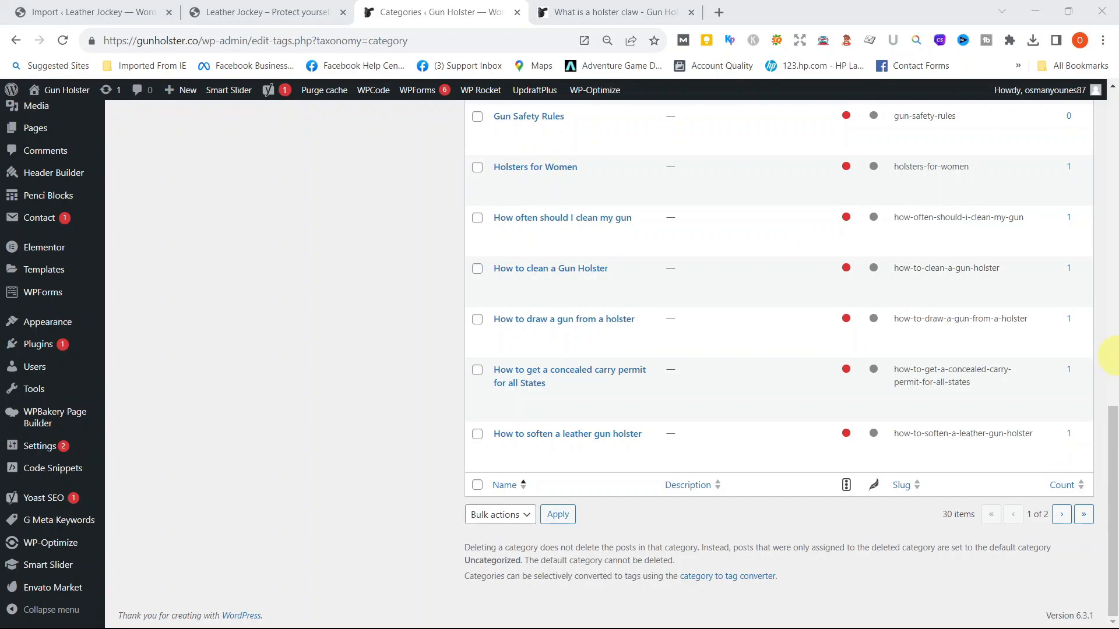
click(767, 577)
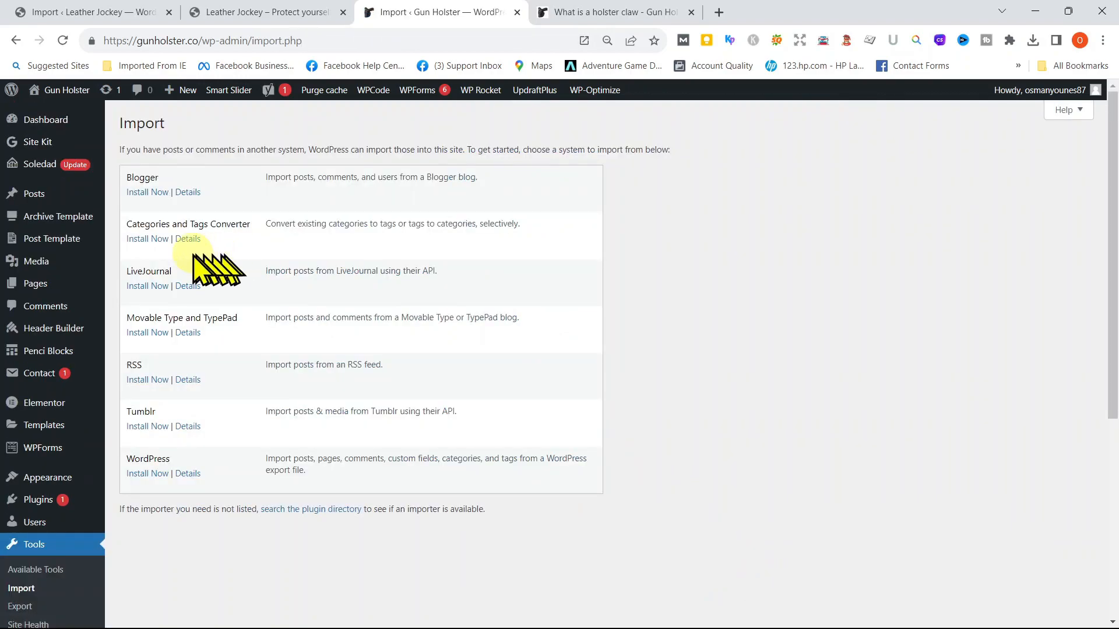
Install the Categories and Tags Converter importer, run it and look through its list of convertible categories.
click(144, 239)
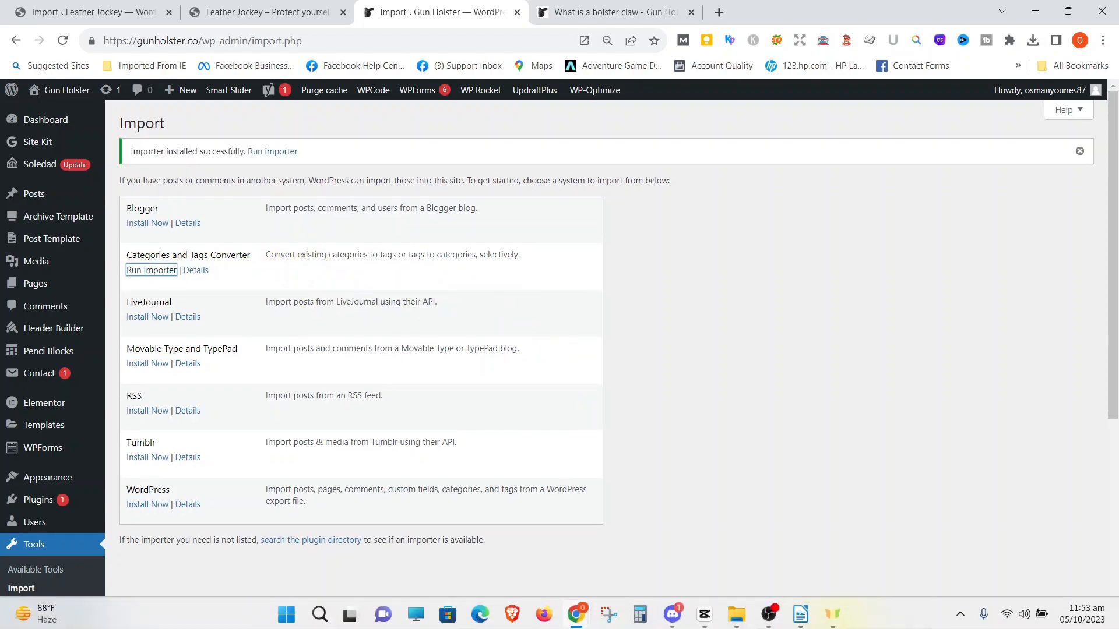
click(151, 270)
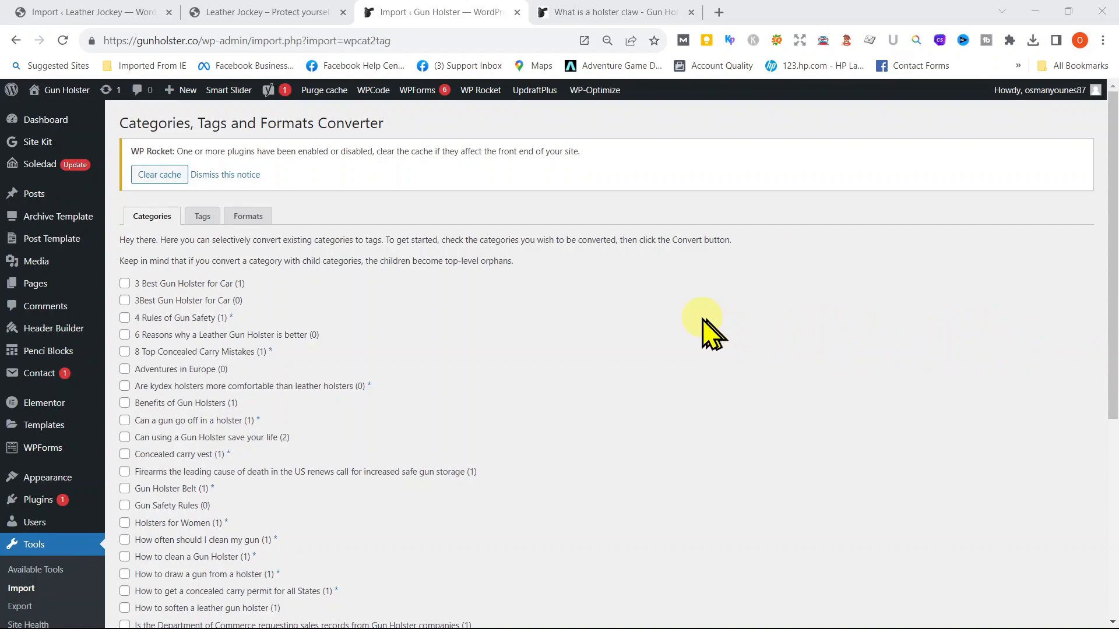
scroll(704, 332, down, 6)
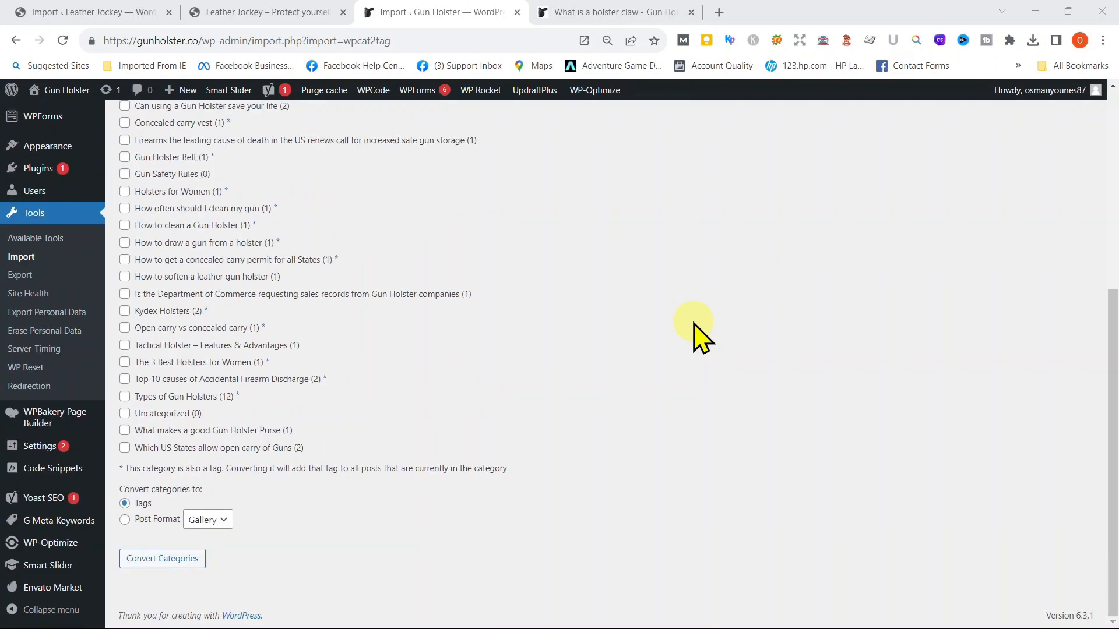
scroll(689, 332, up, 6)
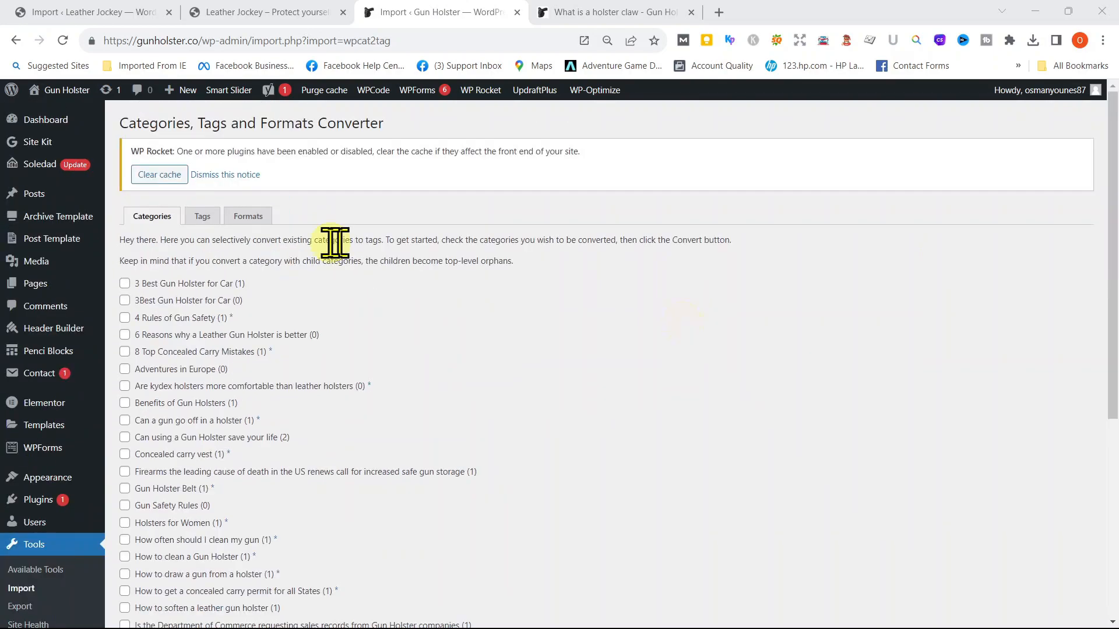
Select the categories "Concealed carry vest" and "How often should I clean my gun" for conversion to tags.
scroll(157, 344, down, 2)
click(125, 332)
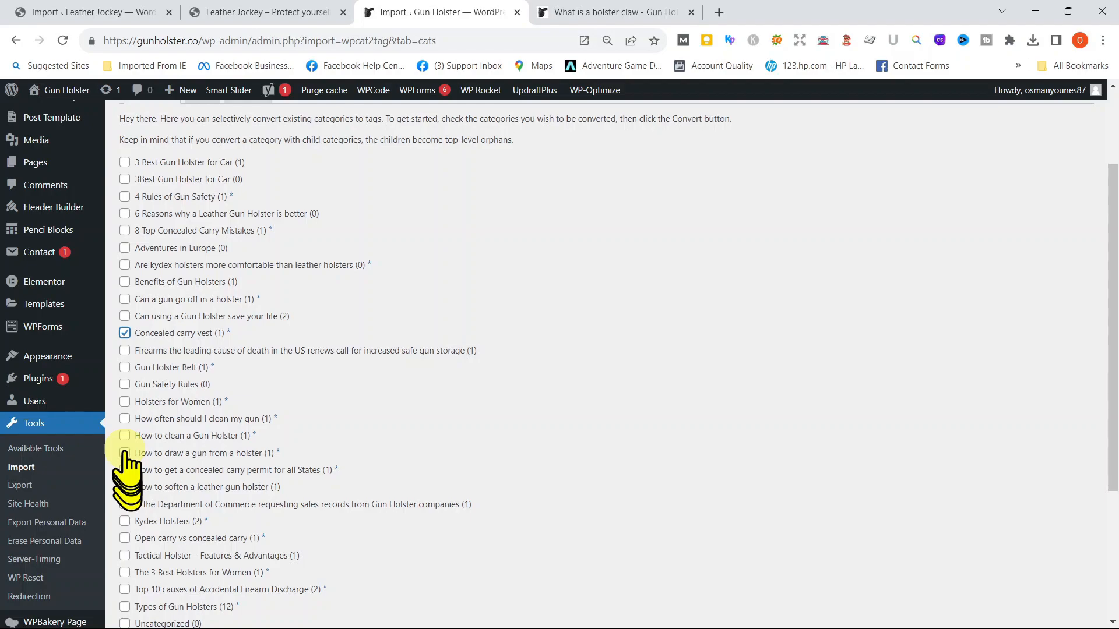
click(124, 419)
scroll(635, 402, down, 3)
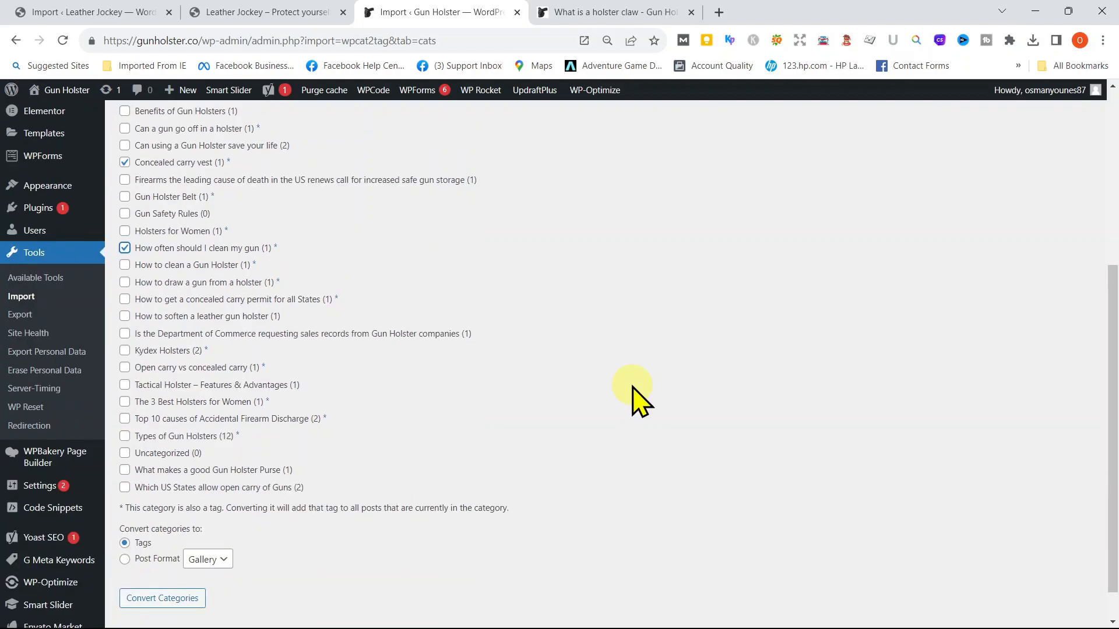
scroll(632, 387, down, 1)
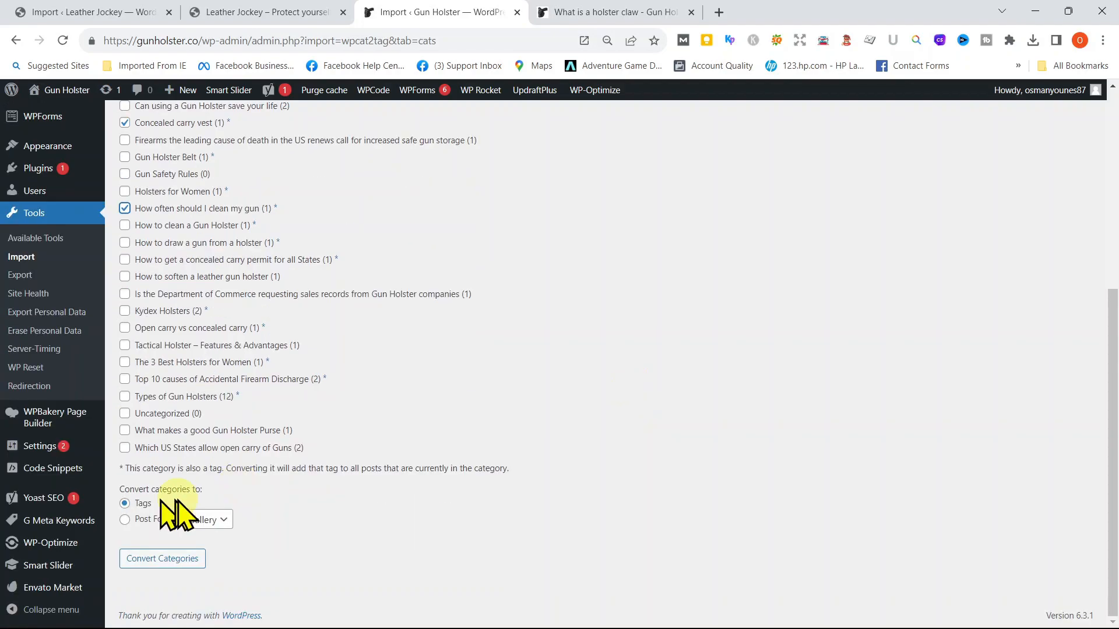